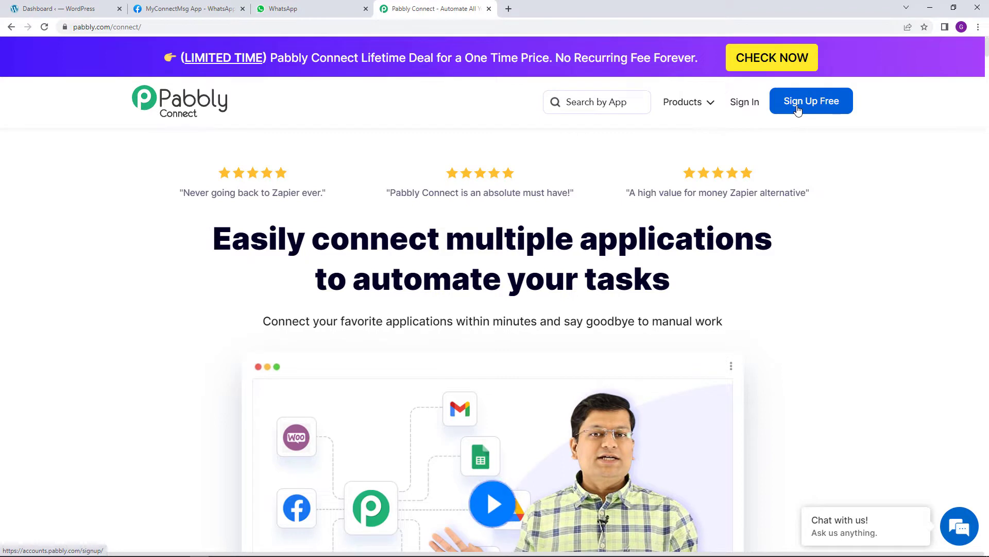
Sign in, open Pabbly Connect, and name a new workflow 'WooCommerce To WhatsApp Automation'
{"action": "left_click", "coordinate": [745, 103]}
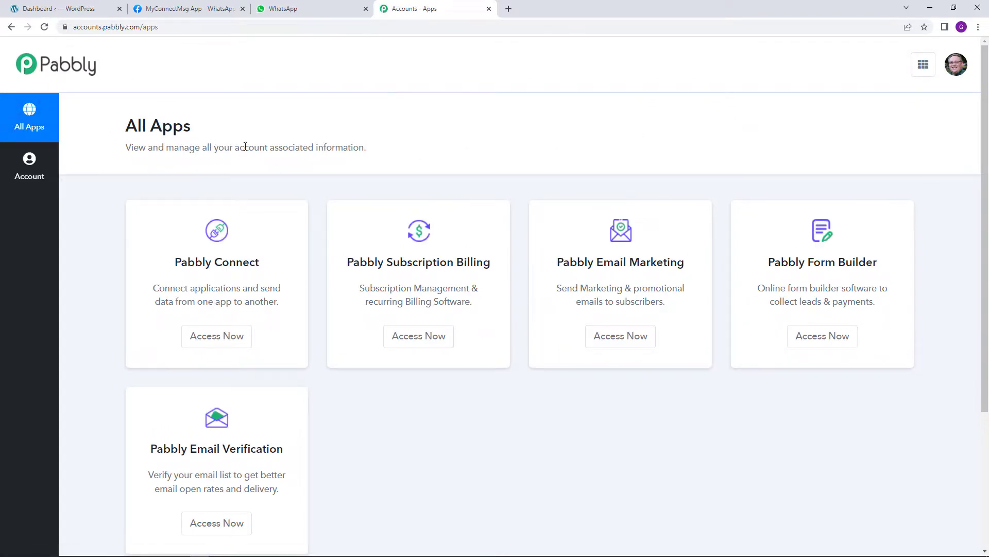
{"action": "left_click", "coordinate": [224, 342]}
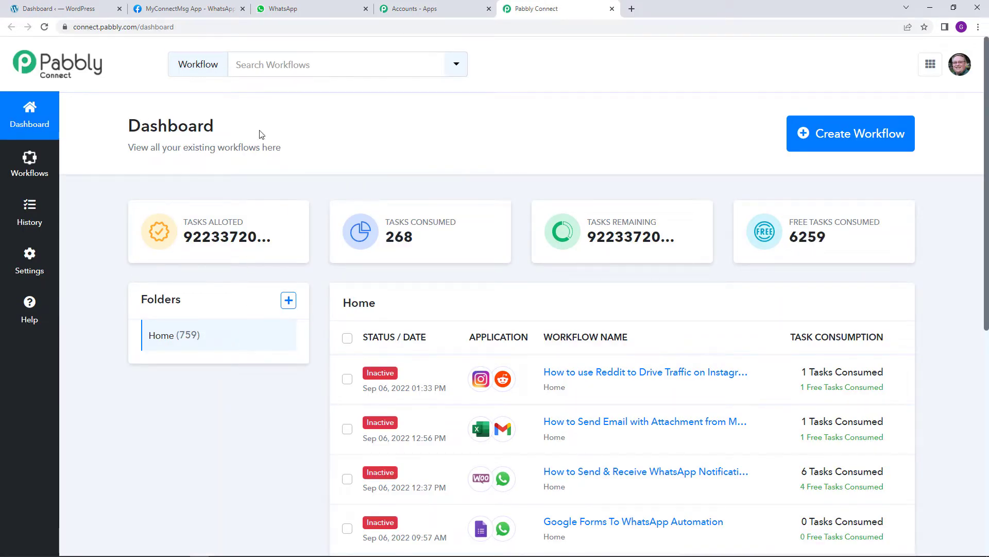
{"action": "left_click", "coordinate": [834, 153]}
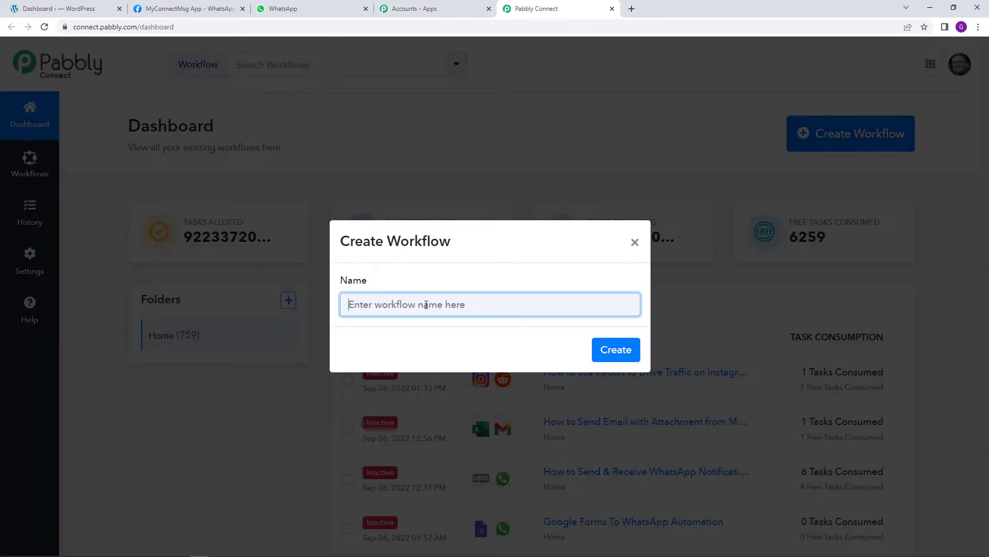
{"action": "type", "text": "WooCo"}
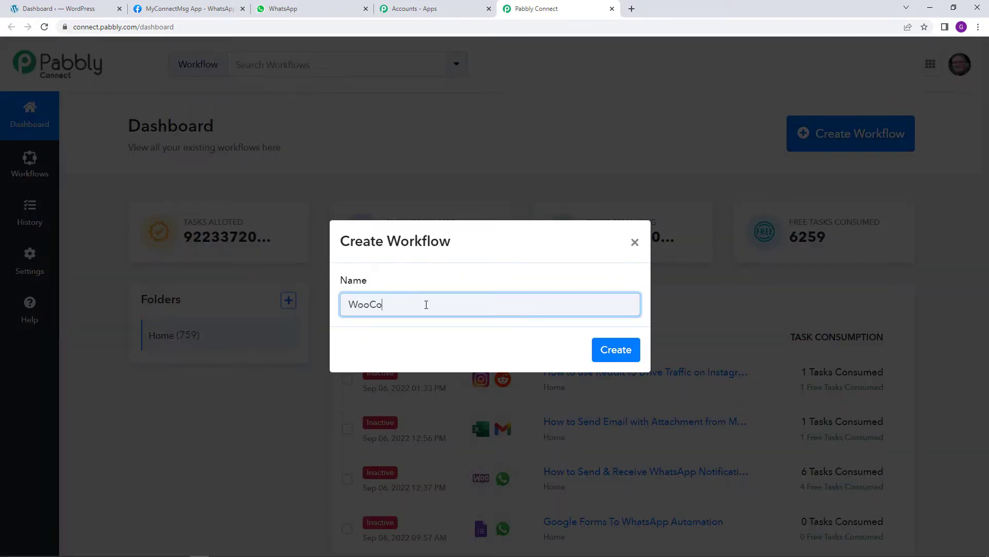
{"action": "type", "text": "mmerce To WhatsApp "}
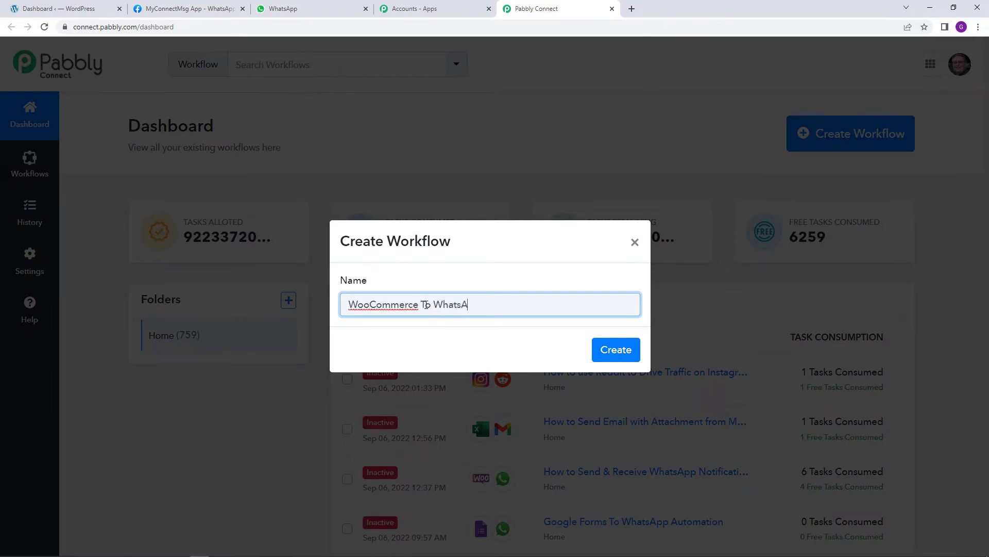
{"action": "type", "text": "Automation"}
Create the 'WooCommerce To WhatsApp Automation' workflow and review its empty Trigger and Action cards
{"action": "left_click", "coordinate": [612, 353]}
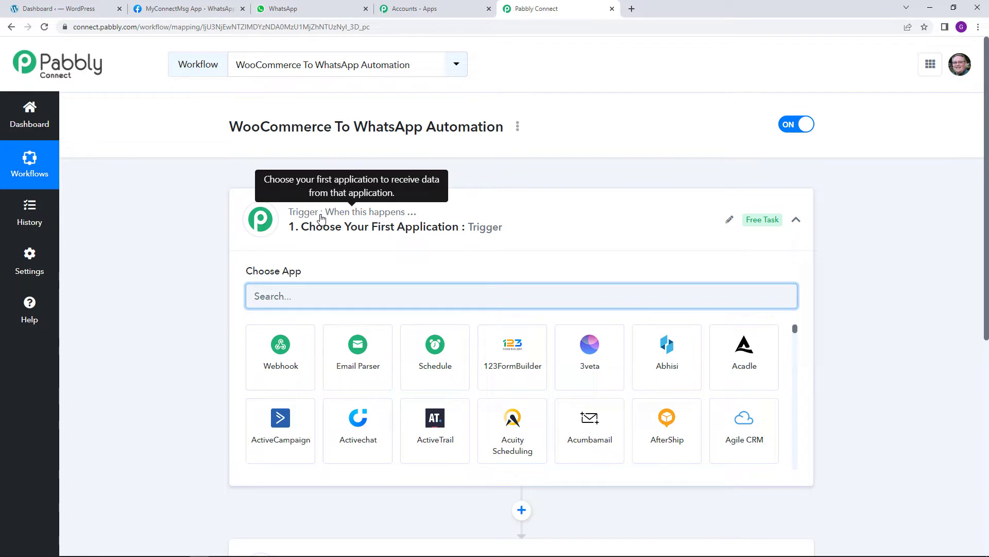
{"action": "scroll", "coordinate": [321, 221], "scroll_direction": "down", "scroll_amount": 4}
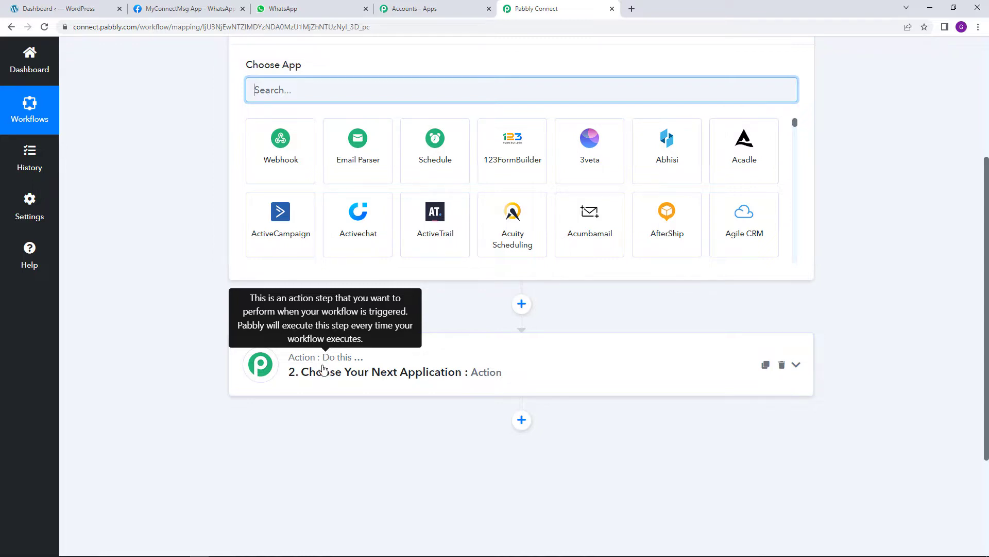
{"action": "scroll", "coordinate": [466, 357], "scroll_direction": "up", "scroll_amount": 4}
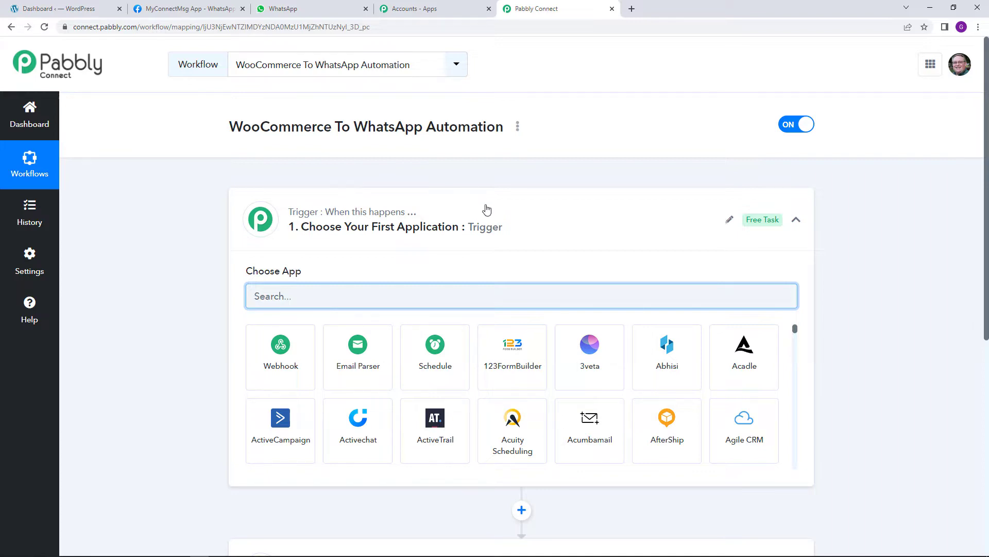
Set WooCommerce 'New Order Created' as the trigger, start capturing its webhook, and copy the webhook URL
{"action": "left_click", "coordinate": [390, 294]}
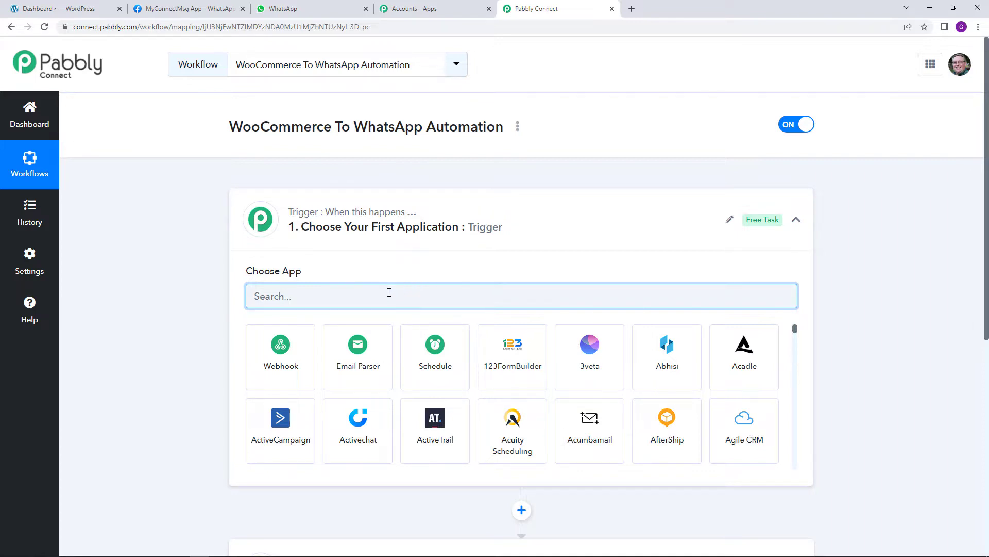
{"action": "type", "text": "woo"}
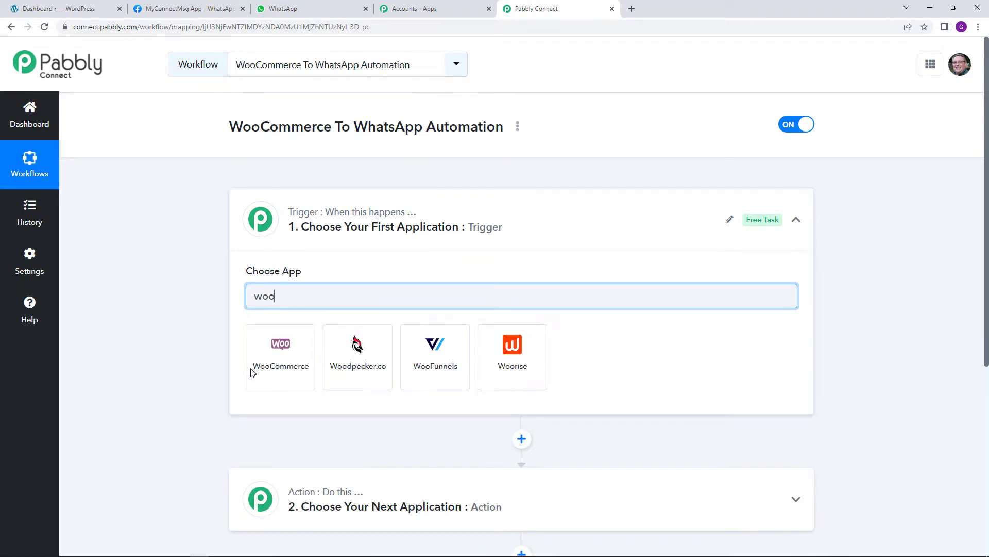
{"action": "left_click", "coordinate": [281, 372]}
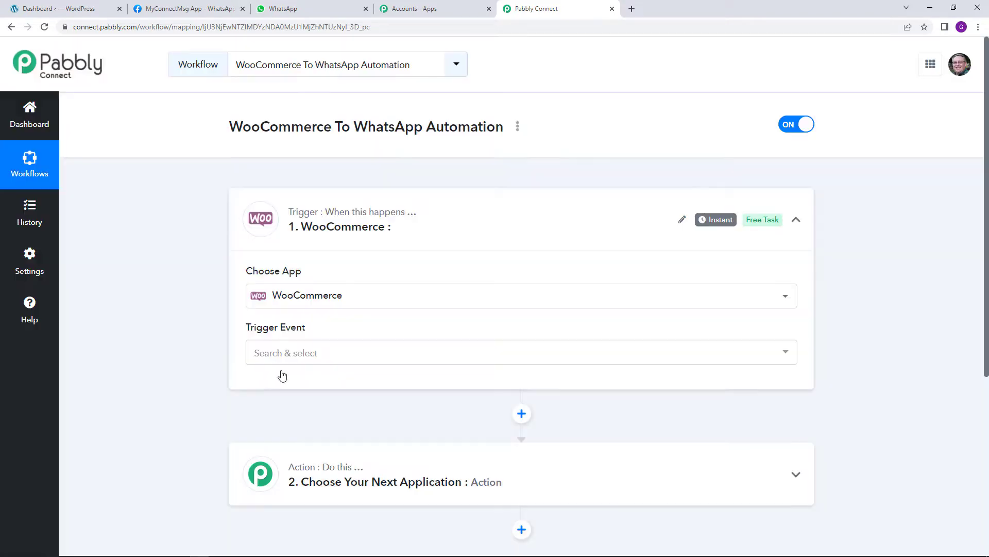
{"action": "left_click", "coordinate": [290, 354]}
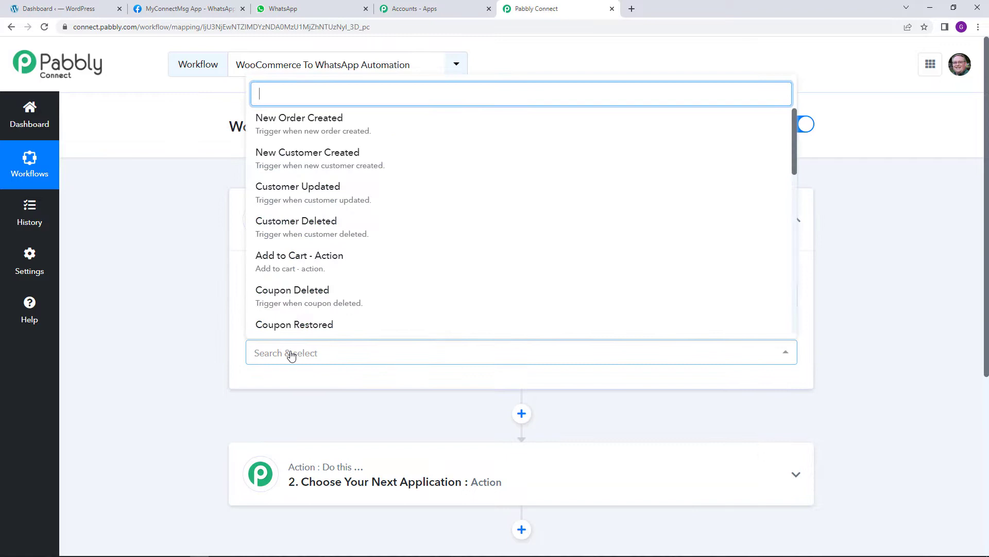
{"action": "left_click", "coordinate": [350, 135]}
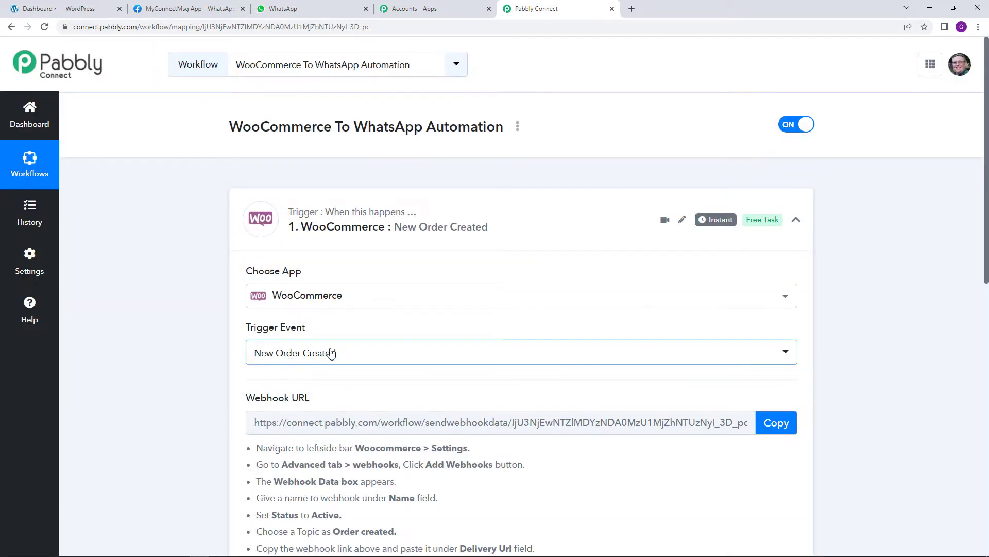
{"action": "left_click", "coordinate": [468, 385]}
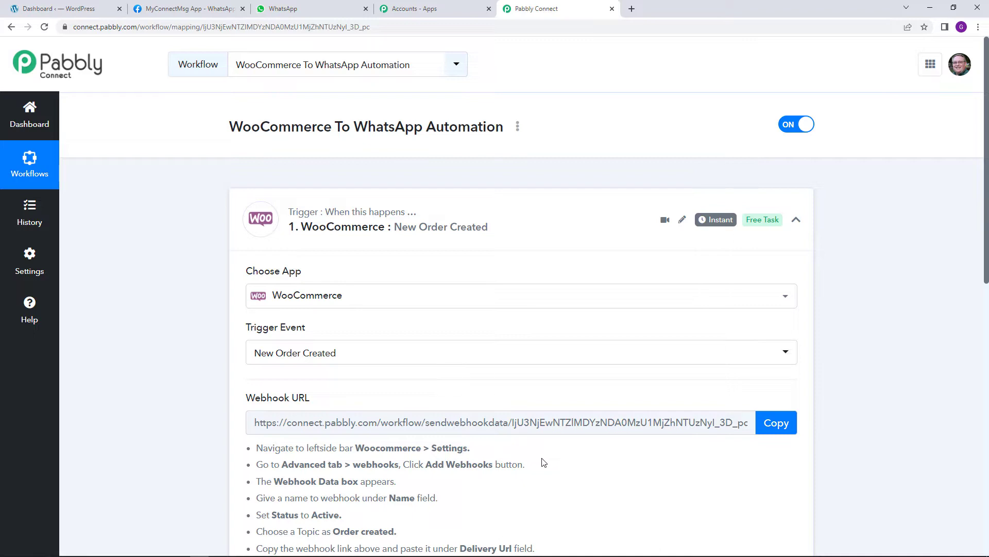
{"action": "scroll", "coordinate": [582, 469], "scroll_direction": "down", "scroll_amount": 2}
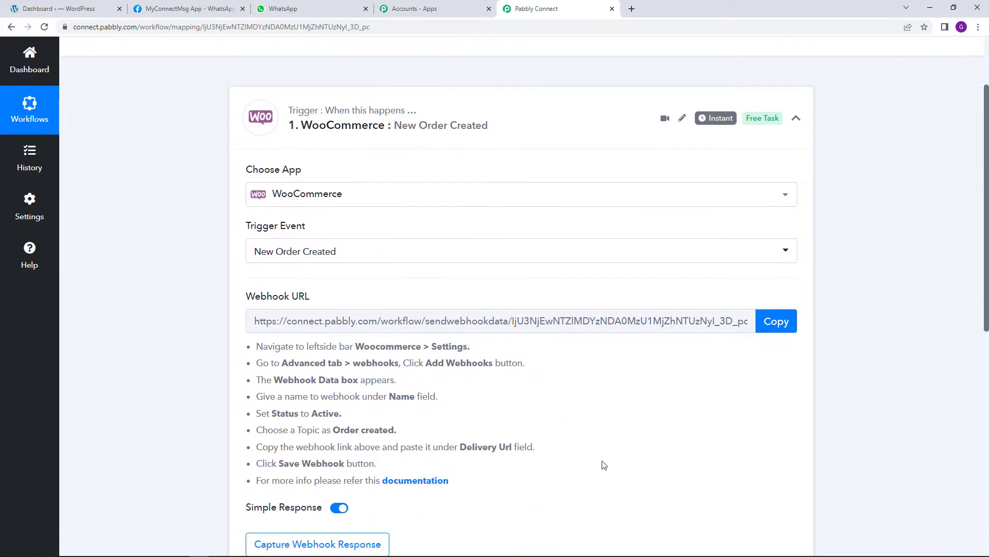
{"action": "left_click", "coordinate": [772, 321]}
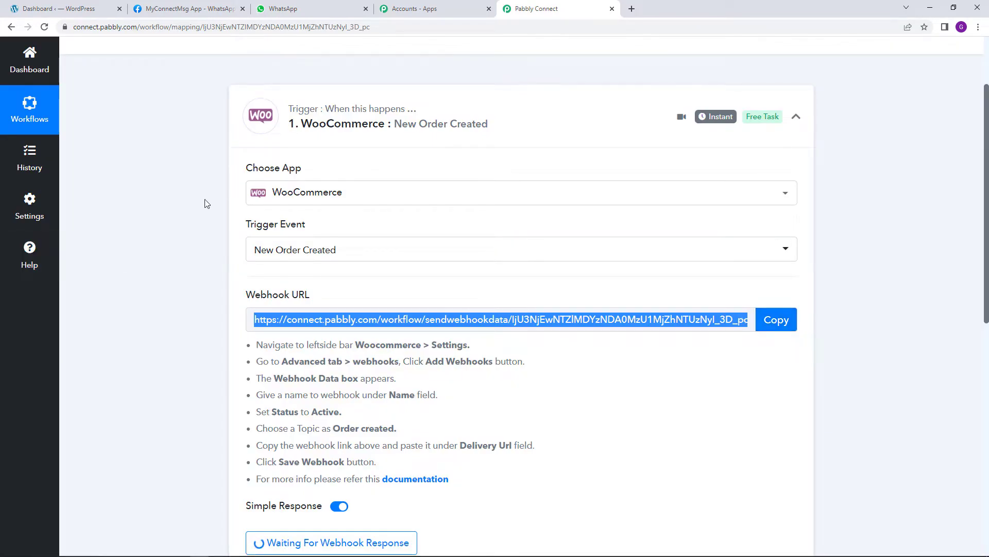
In WordPress, go to WooCommerce Settings > Advanced > Webhooks and view the existing Pabbly and Test webhooks
{"action": "left_click", "coordinate": [73, 4]}
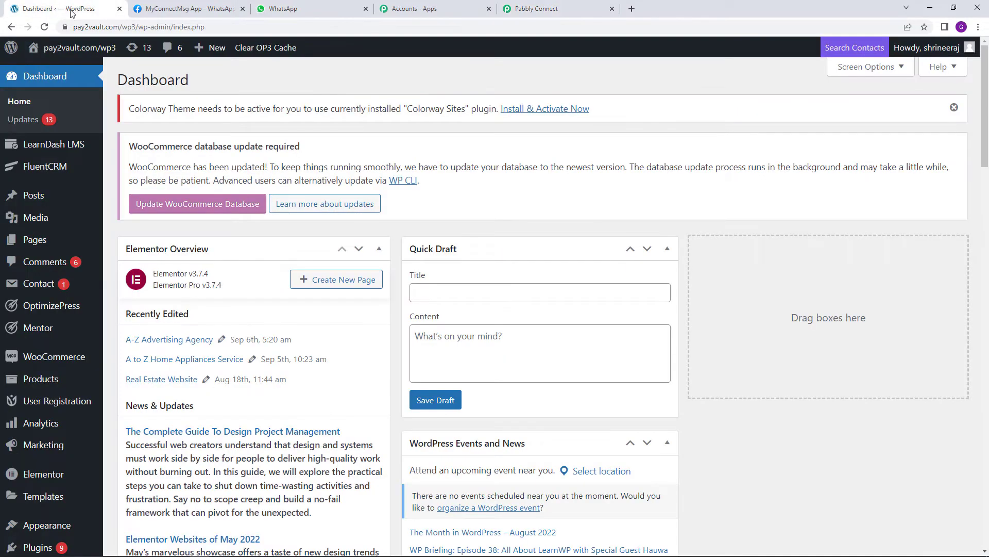
{"action": "mouse_move", "coordinate": [72, 351]}
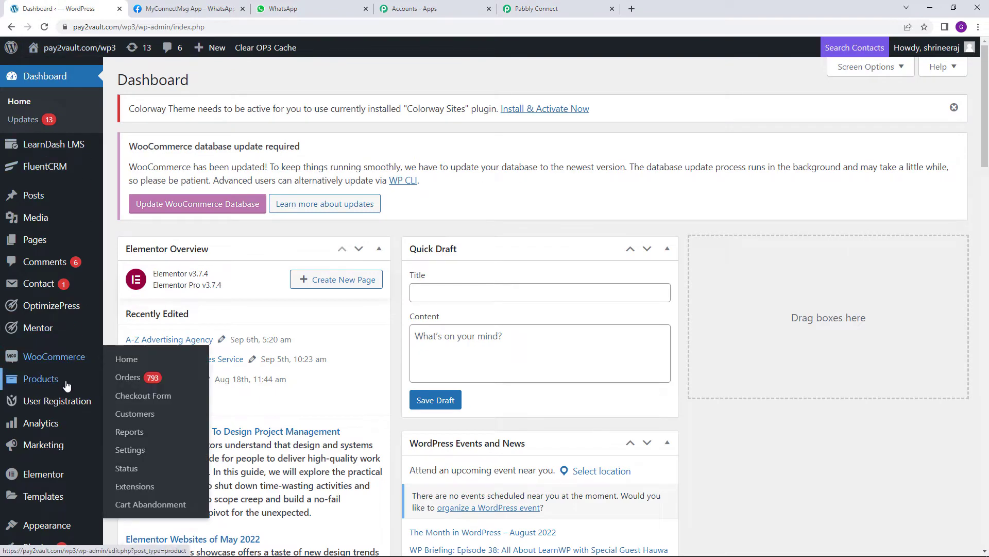
{"action": "scroll", "coordinate": [51, 330], "scroll_direction": "down", "scroll_amount": 2}
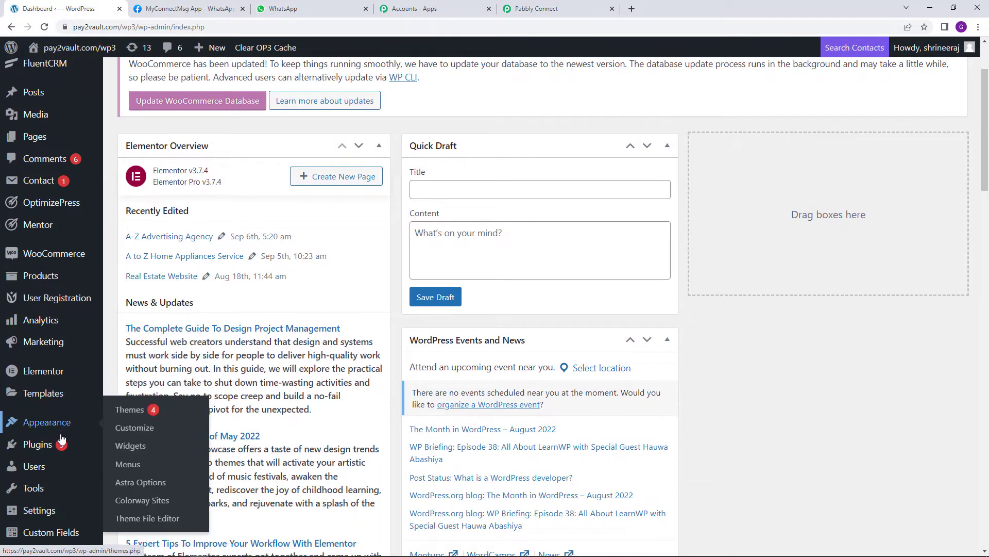
{"action": "mouse_move", "coordinate": [60, 451]}
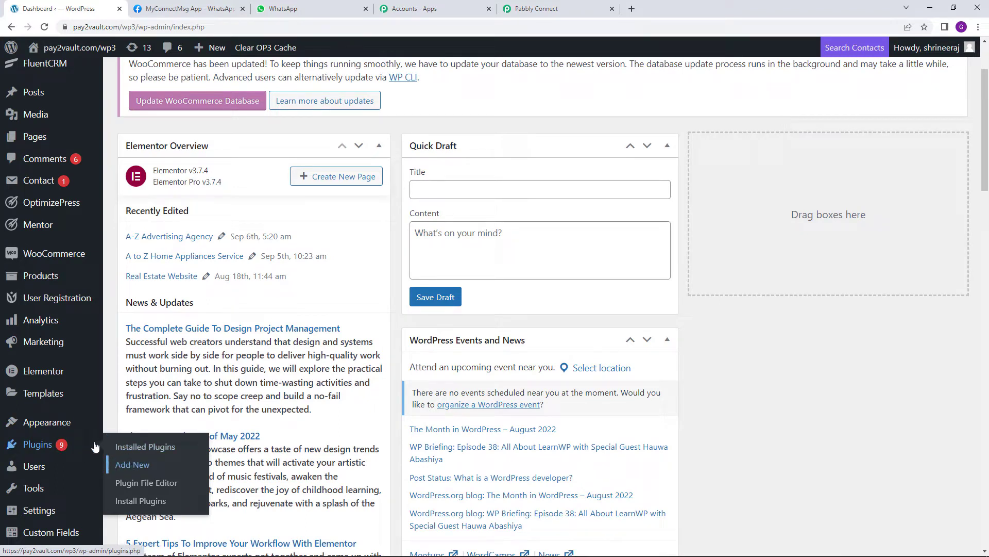
{"action": "mouse_move", "coordinate": [64, 262]}
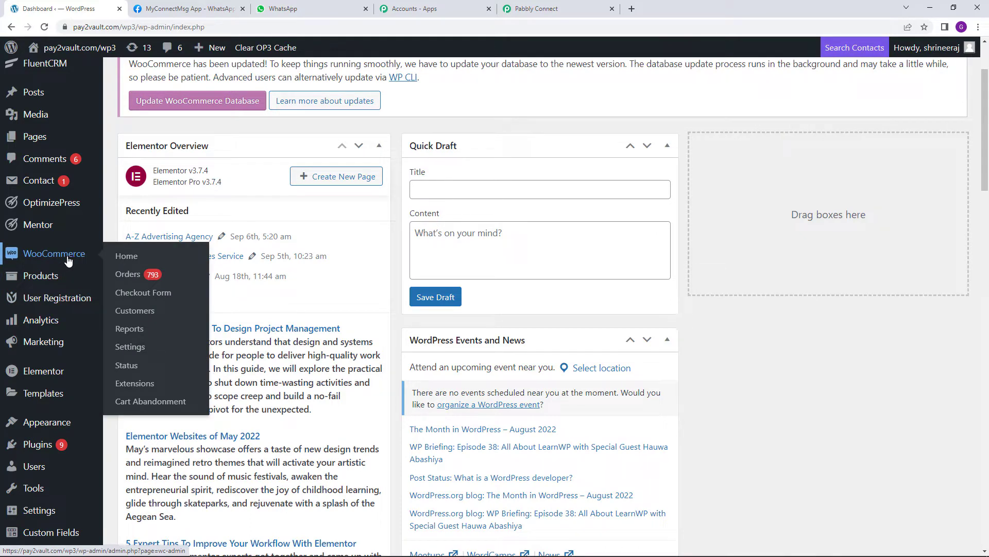
{"action": "left_click", "coordinate": [161, 350]}
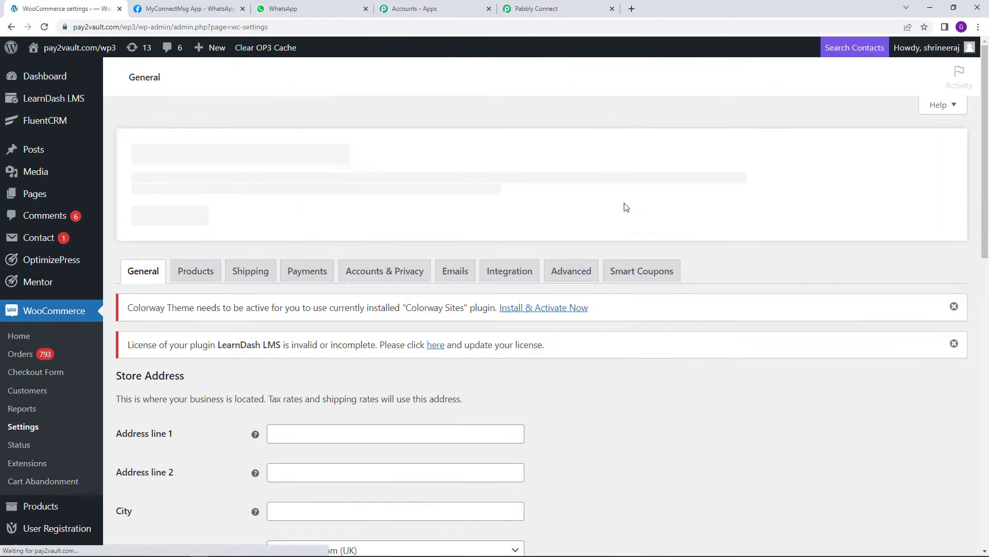
{"action": "left_click", "coordinate": [572, 275]}
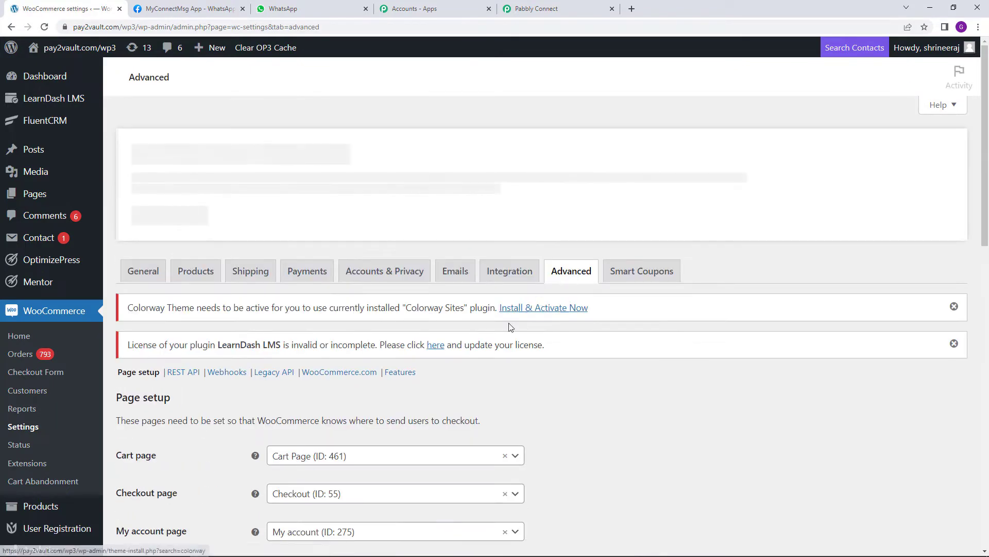
{"action": "left_click", "coordinate": [238, 378]}
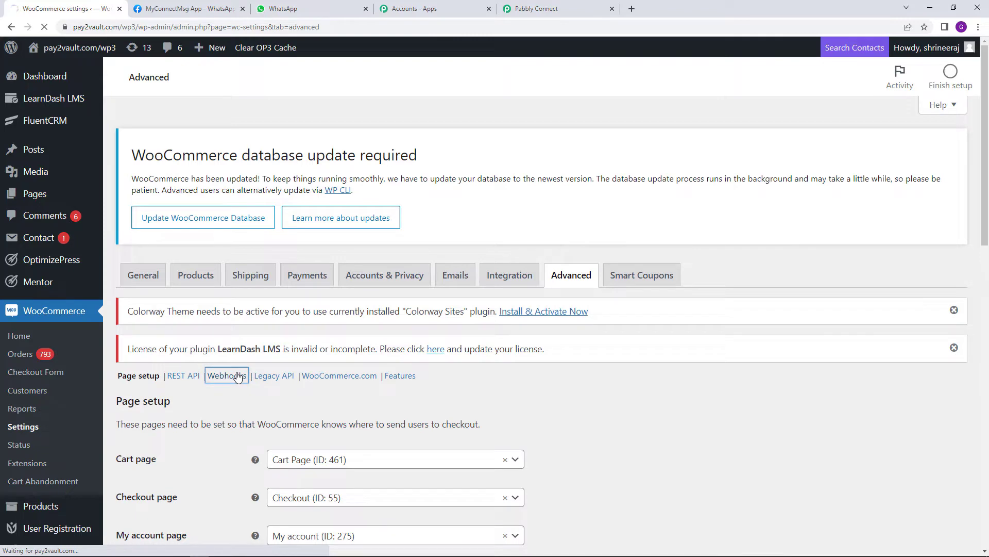
{"action": "scroll", "coordinate": [350, 384], "scroll_direction": "down", "scroll_amount": 2}
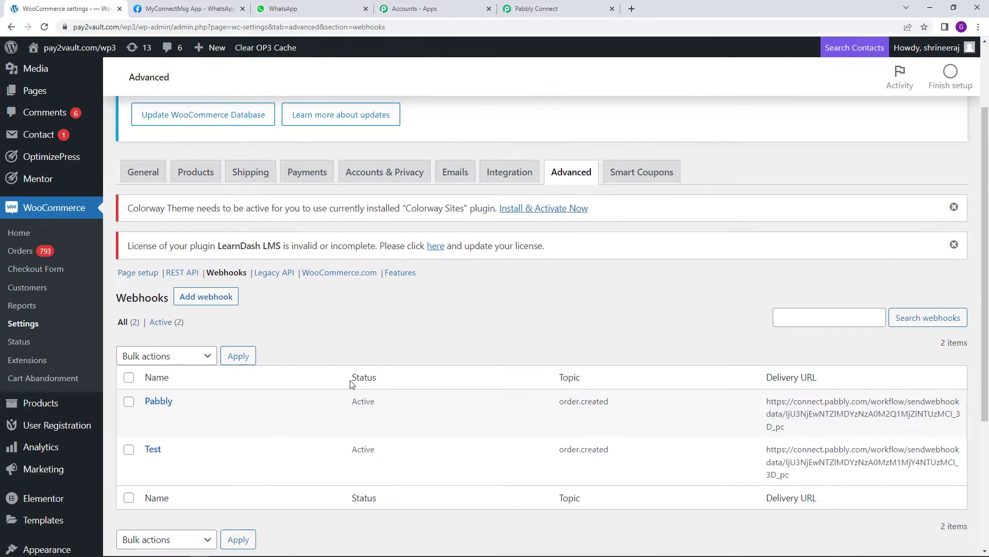
{"action": "mouse_move", "coordinate": [180, 398]}
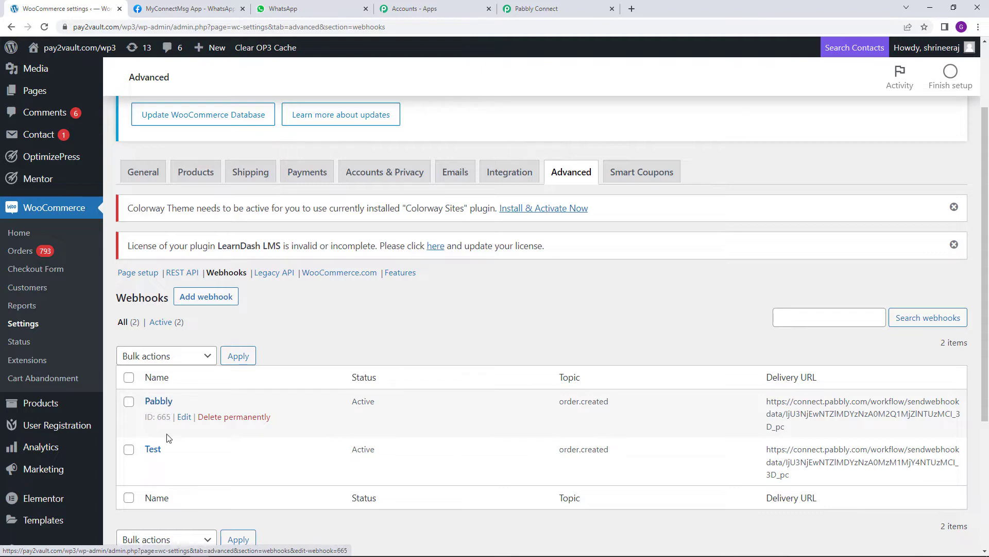
{"action": "mouse_move", "coordinate": [158, 457]}
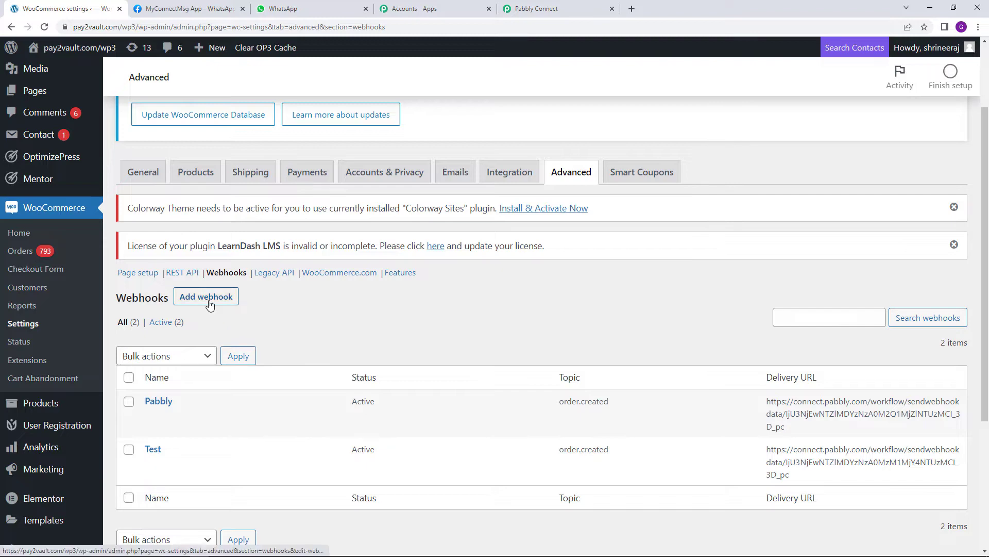
Add a webhook named 'Woocommerce Pabbly Integration' with status Active and topic Order created
{"action": "left_click", "coordinate": [210, 304]}
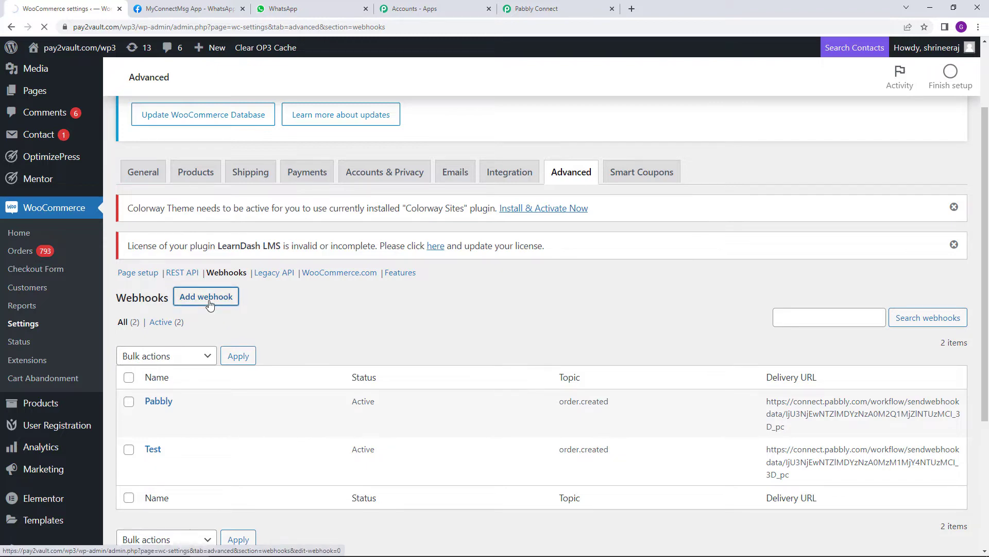
{"action": "scroll", "coordinate": [330, 329], "scroll_direction": "down", "scroll_amount": 3}
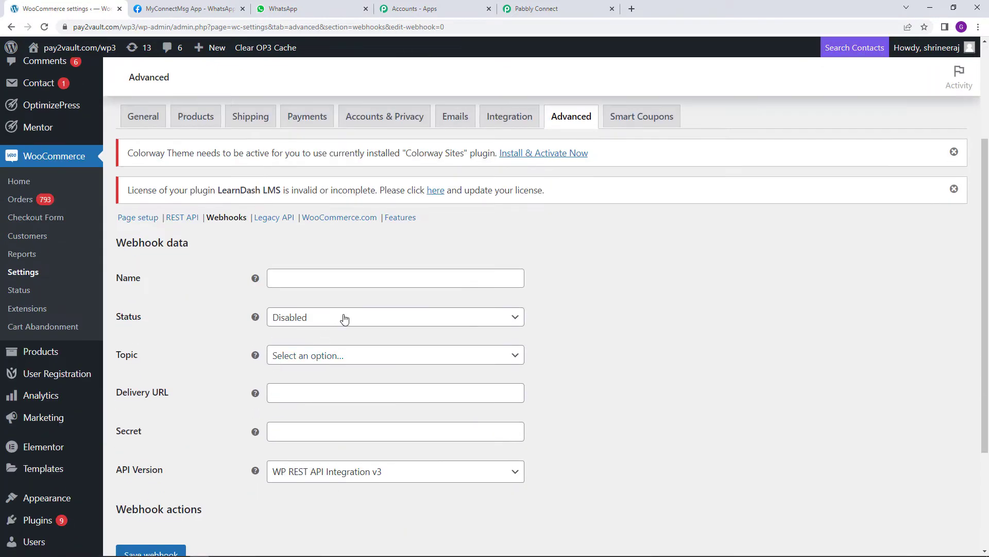
{"action": "left_click", "coordinate": [356, 281]}
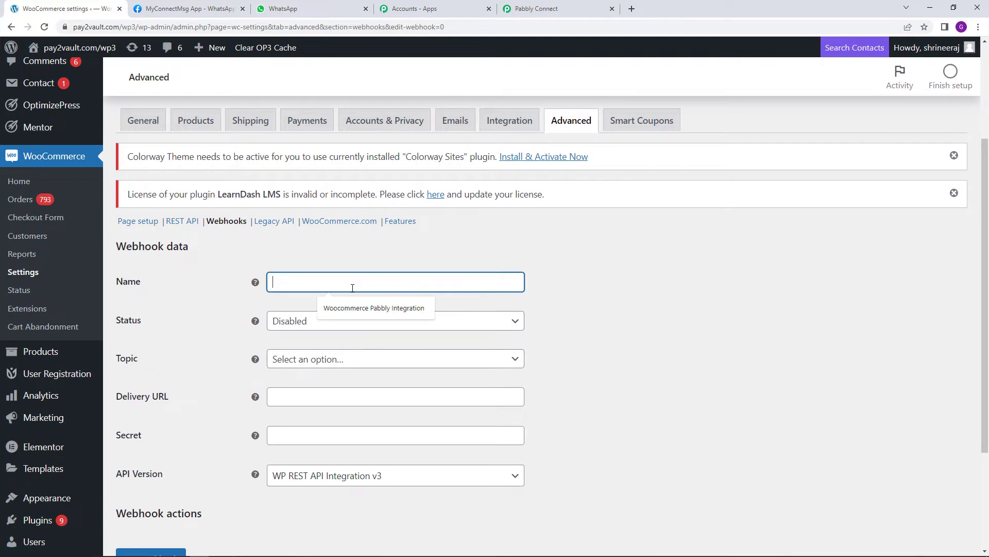
{"action": "left_click", "coordinate": [370, 309]}
{"action": "left_click", "coordinate": [361, 320]}
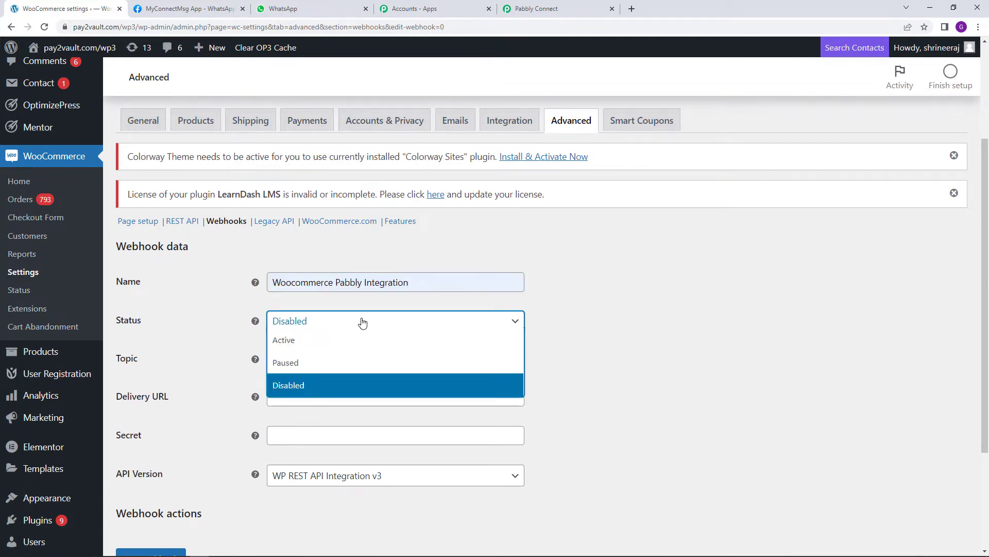
{"action": "left_click", "coordinate": [365, 344]}
{"action": "left_click", "coordinate": [364, 357]}
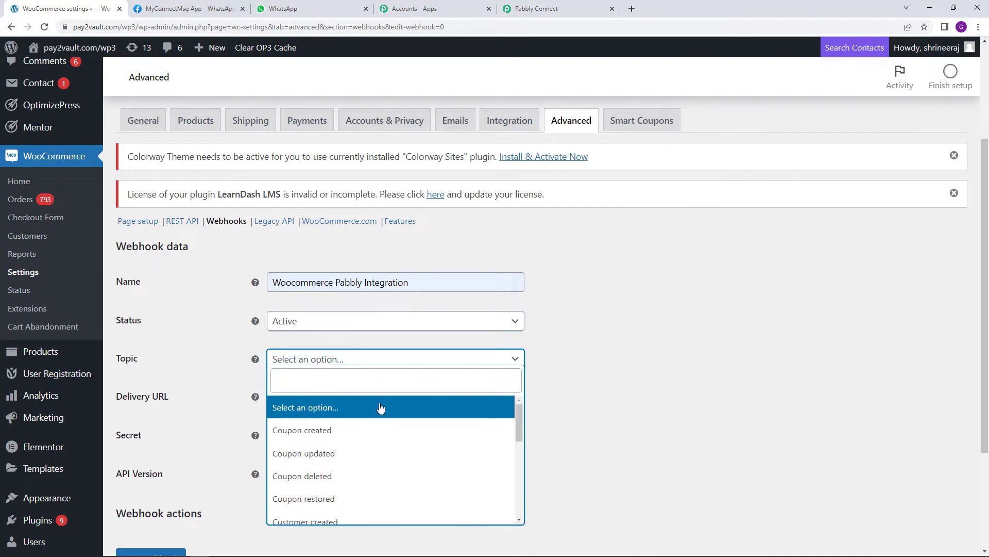
{"action": "scroll", "coordinate": [380, 408], "scroll_direction": "down", "scroll_amount": 2}
{"action": "scroll", "coordinate": [381, 408], "scroll_direction": "down", "scroll_amount": 1}
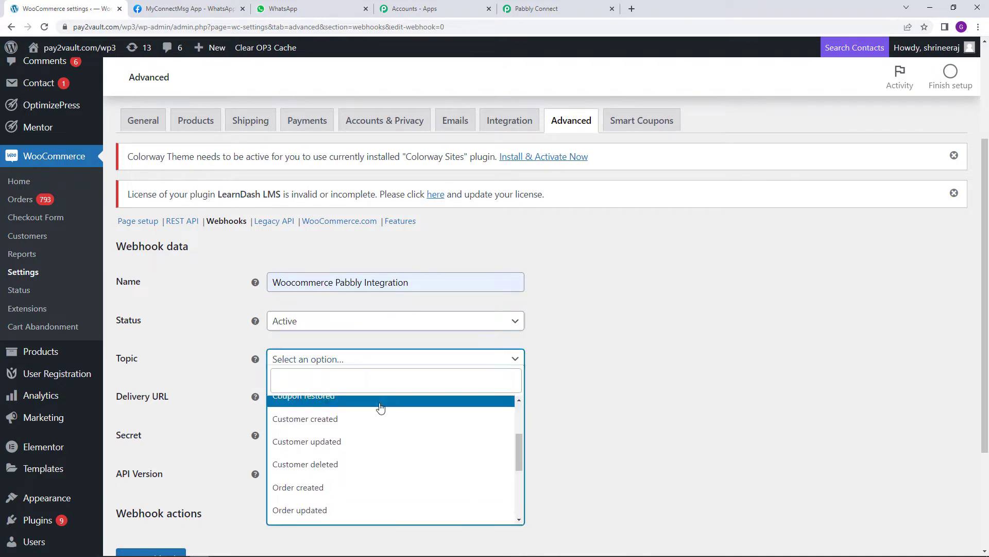
{"action": "left_click", "coordinate": [354, 496]}
Paste the Pabbly webhook URL as the Delivery URL, save the webhook, and return to the list
{"action": "left_click", "coordinate": [296, 396]}
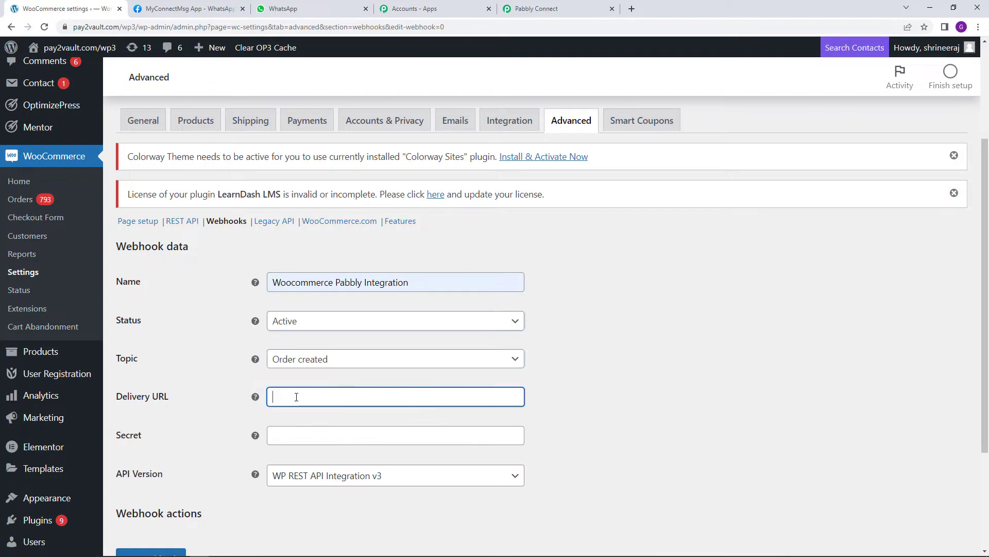
{"action": "right_click", "coordinate": [296, 396]}
{"action": "left_click", "coordinate": [321, 315]}
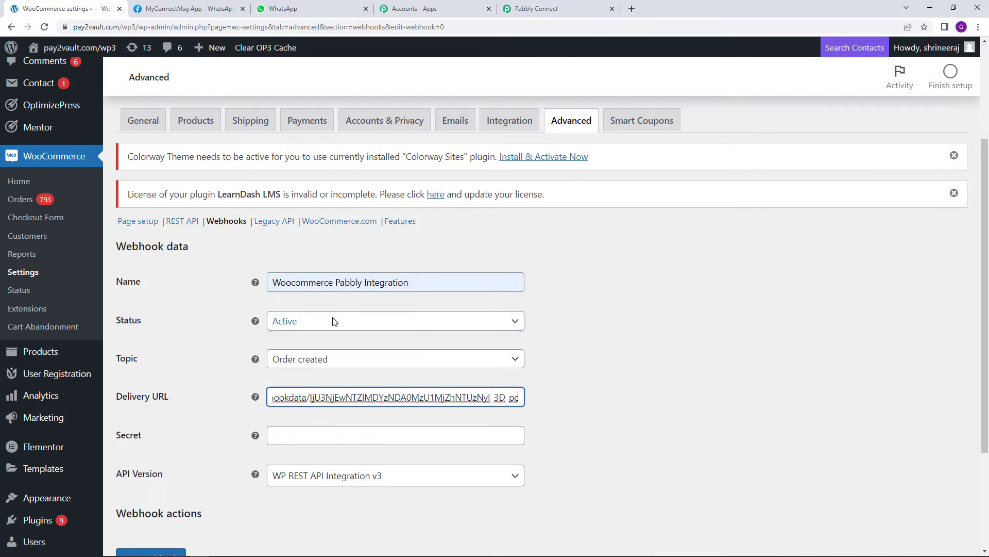
{"action": "left_click", "coordinate": [359, 382]}
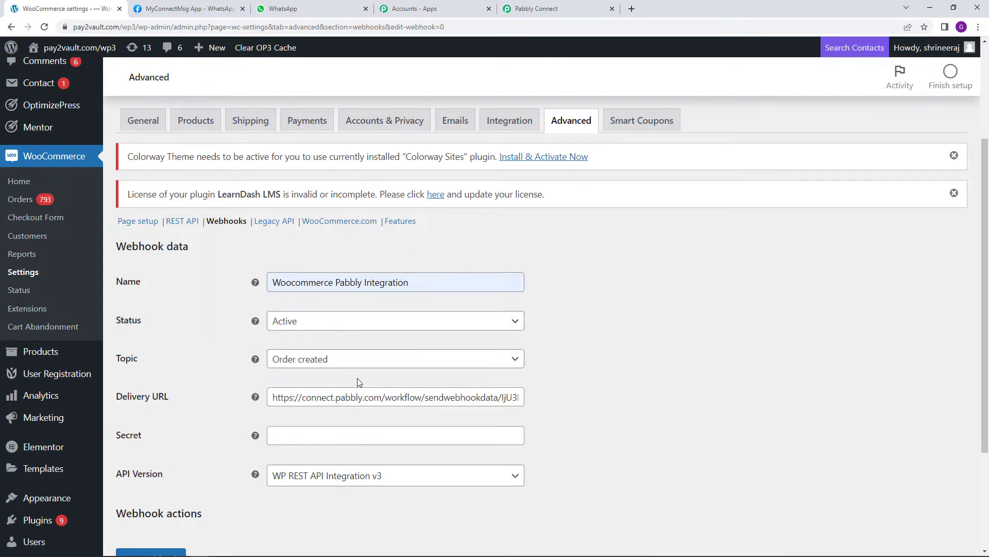
{"action": "scroll", "coordinate": [335, 417], "scroll_direction": "down", "scroll_amount": 2}
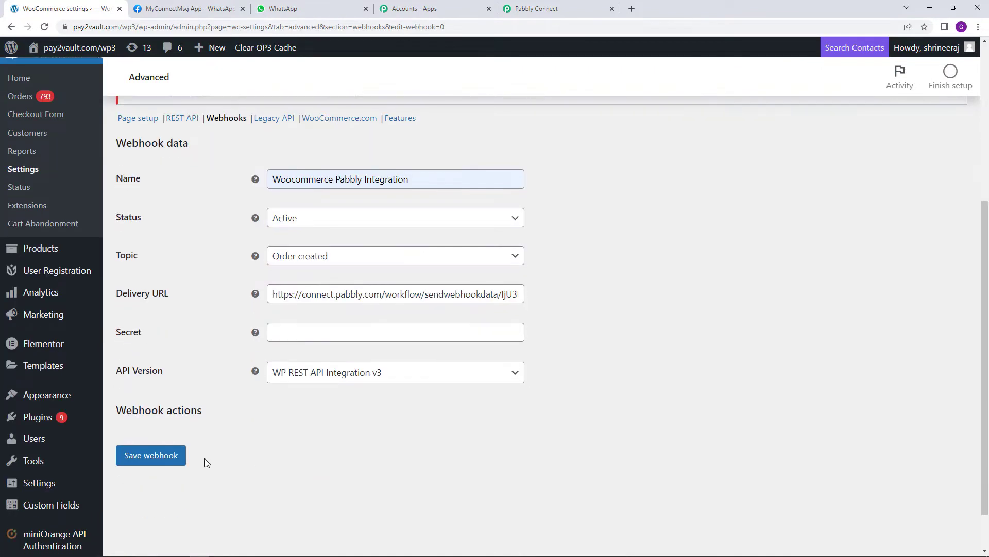
{"action": "left_click", "coordinate": [196, 452]}
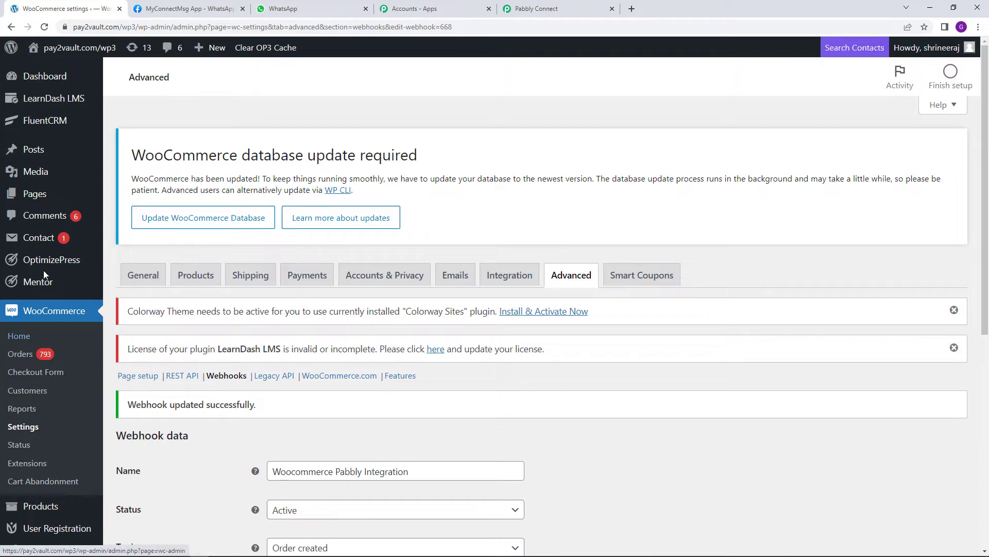
{"action": "left_click", "coordinate": [8, 31]}
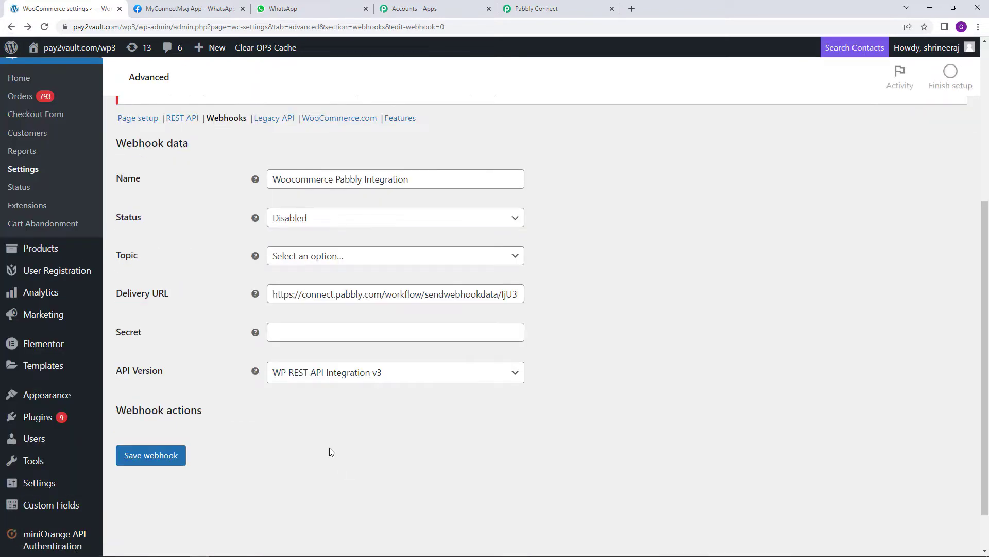
{"action": "left_click", "coordinate": [15, 27]}
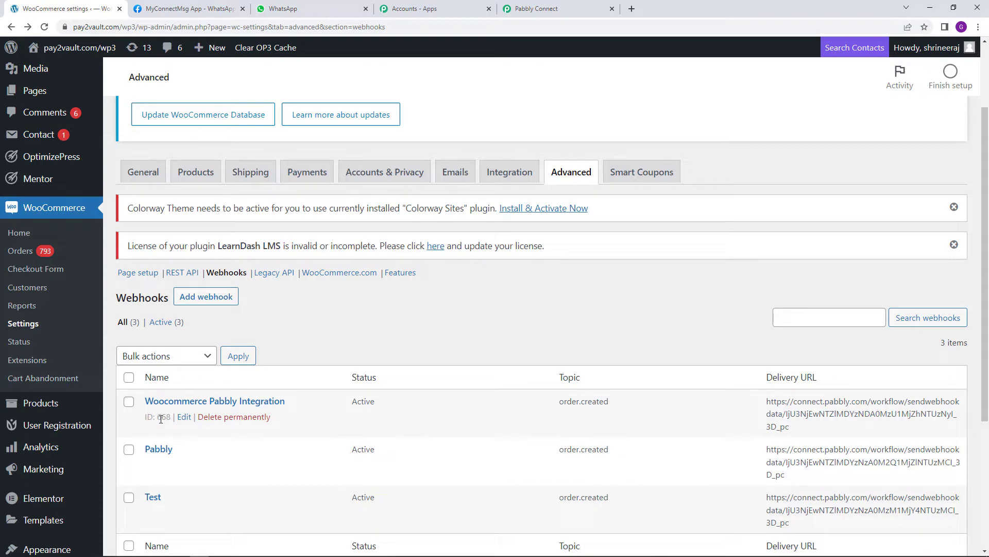
Back in Pabbly Connect, scroll to the trigger's received webhook response showing Webhook Id 668
{"action": "left_click", "coordinate": [559, 8]}
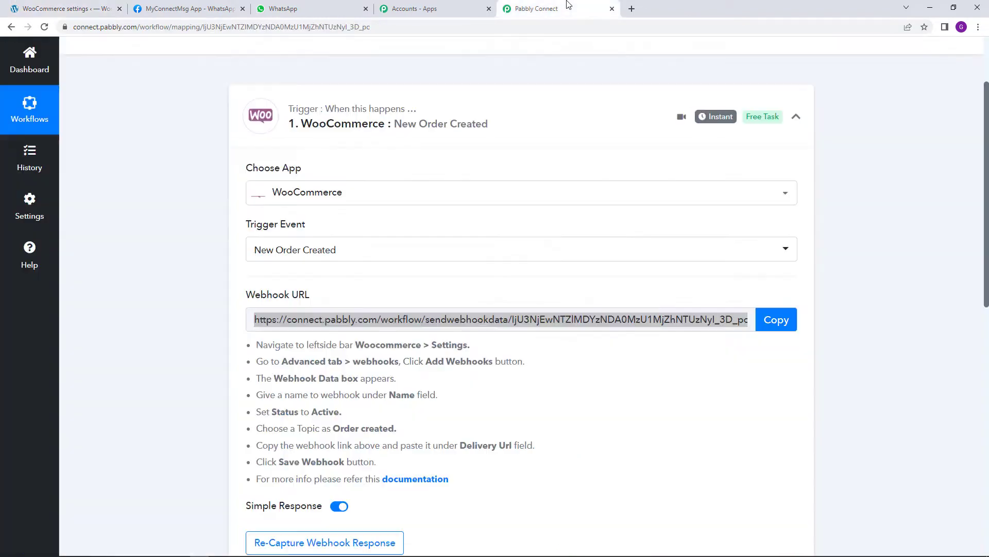
{"action": "left_click", "coordinate": [745, 418]}
{"action": "scroll", "coordinate": [733, 418], "scroll_direction": "down", "scroll_amount": 2}
{"action": "scroll", "coordinate": [583, 446], "scroll_direction": "down", "scroll_amount": 2}
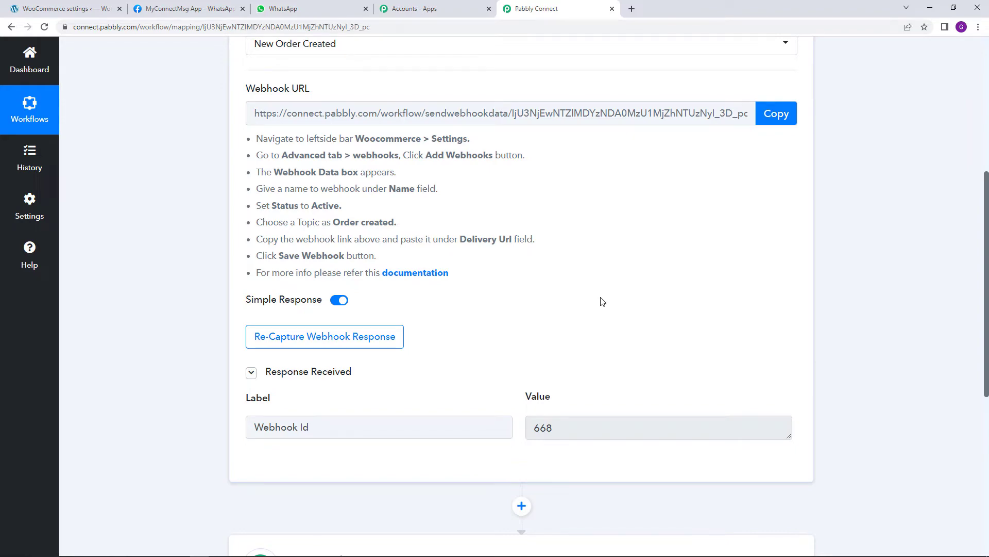
{"action": "scroll", "coordinate": [603, 307], "scroll_direction": "up", "scroll_amount": 3}
{"action": "scroll", "coordinate": [607, 330], "scroll_direction": "down", "scroll_amount": 2}
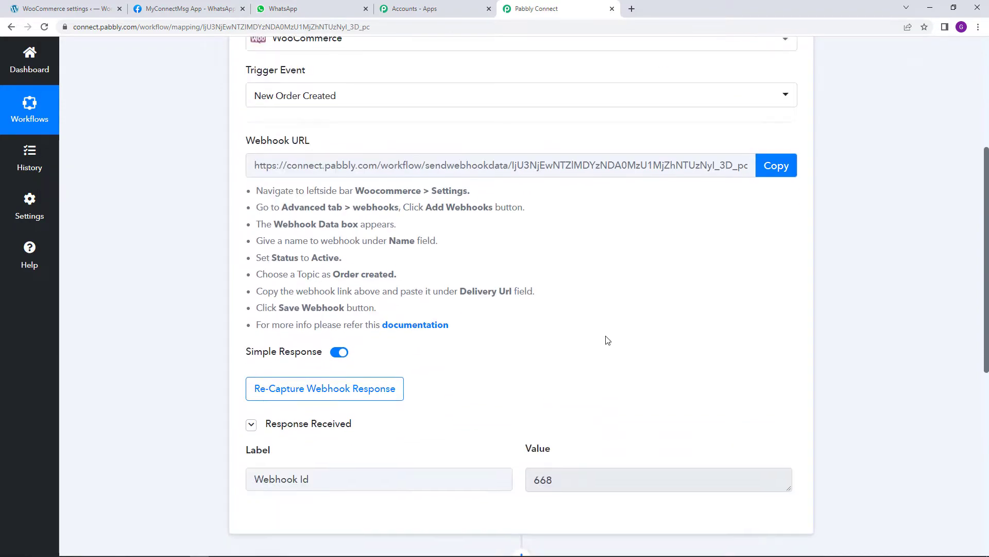
{"action": "scroll", "coordinate": [607, 340], "scroll_direction": "up", "scroll_amount": 1}
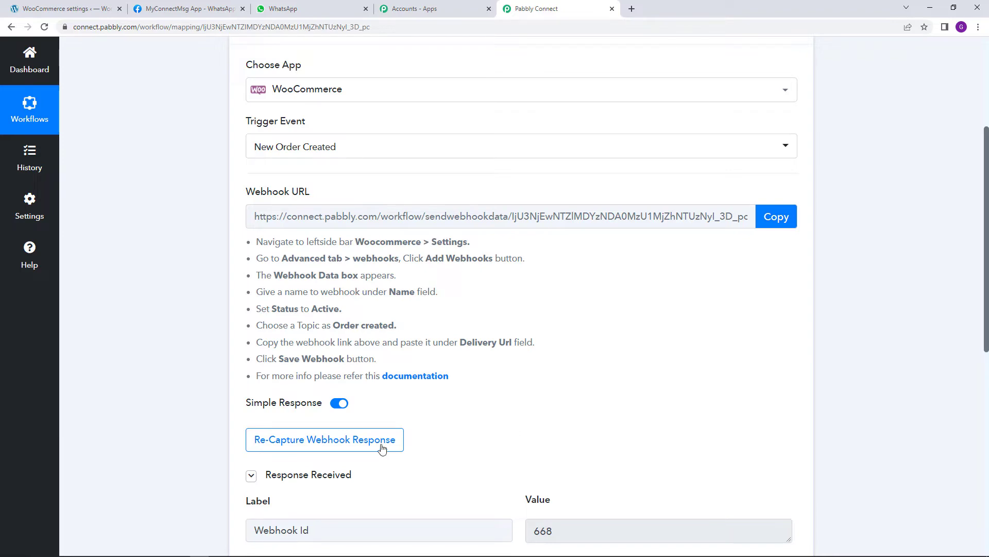
Re-capture the trigger's webhook response, confirming with Yes, and return to the WooCommerce settings tab
{"action": "left_click", "coordinate": [362, 447]}
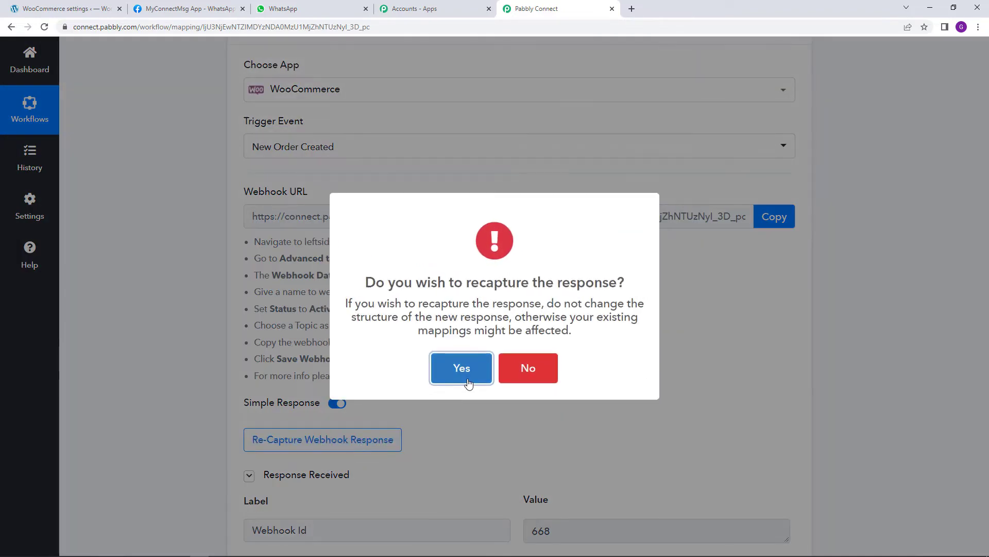
{"action": "left_click", "coordinate": [464, 374]}
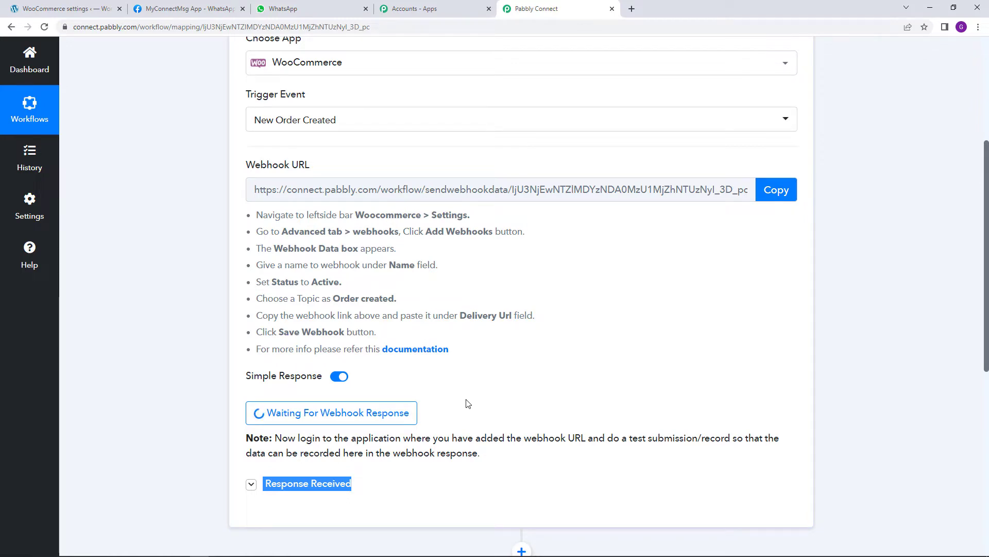
{"action": "left_click", "coordinate": [72, 6]}
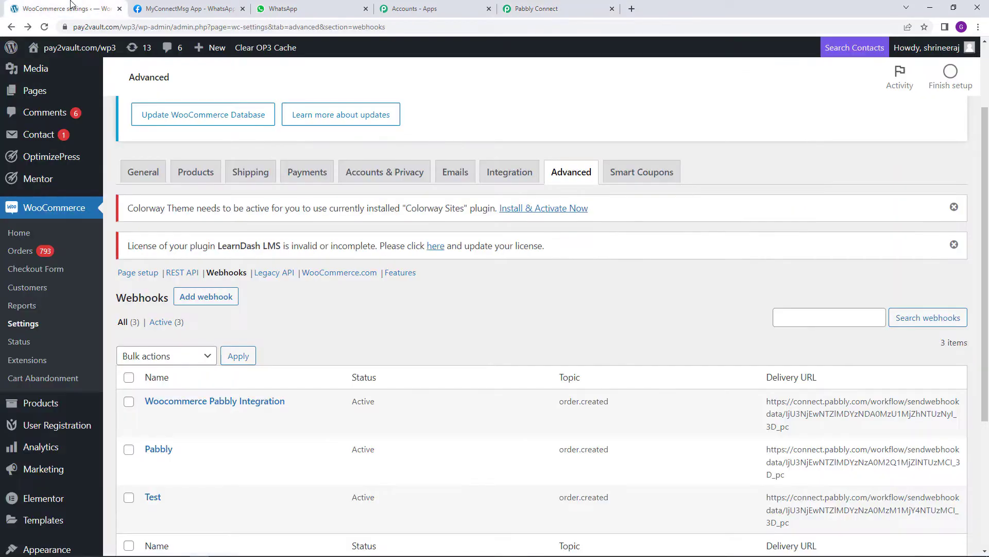
Open the WooCommerce store in a new browser tab
{"action": "mouse_move", "coordinate": [77, 47]}
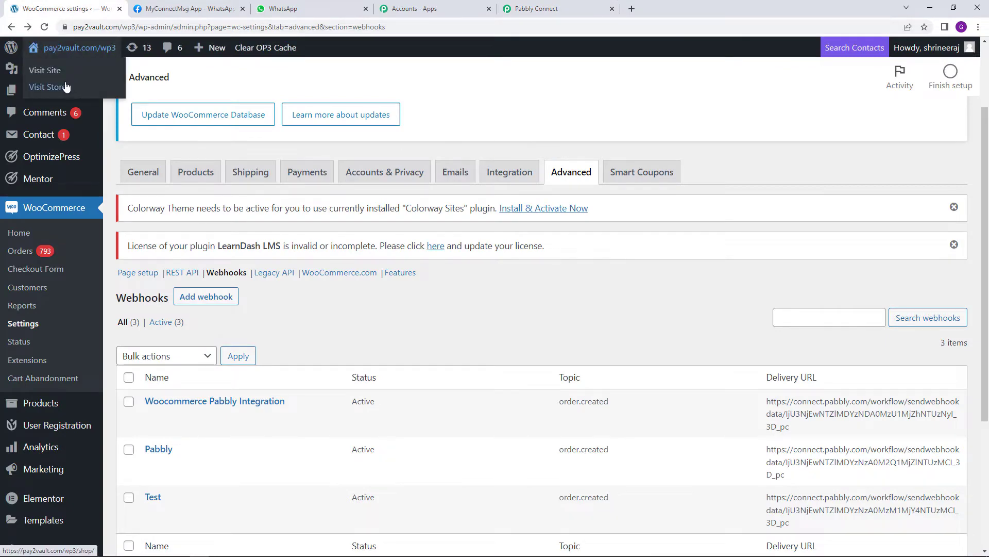
{"action": "right_click", "coordinate": [70, 89]}
{"action": "left_click", "coordinate": [103, 91]}
{"action": "left_click", "coordinate": [201, 6]}
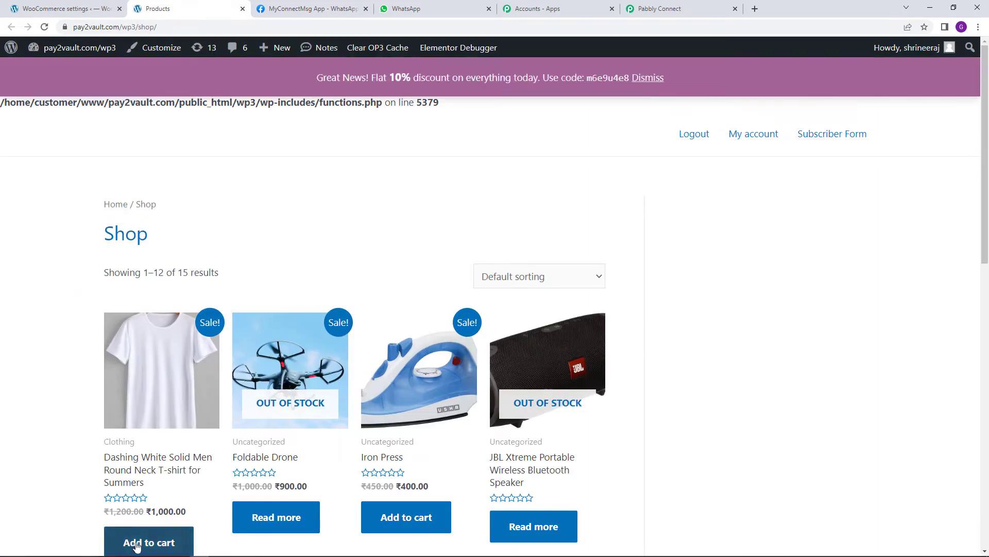
Order the Dashing White T-shirt for ₹1,000.00 with cash on delivery through checkout
{"action": "left_click", "coordinate": [166, 548]}
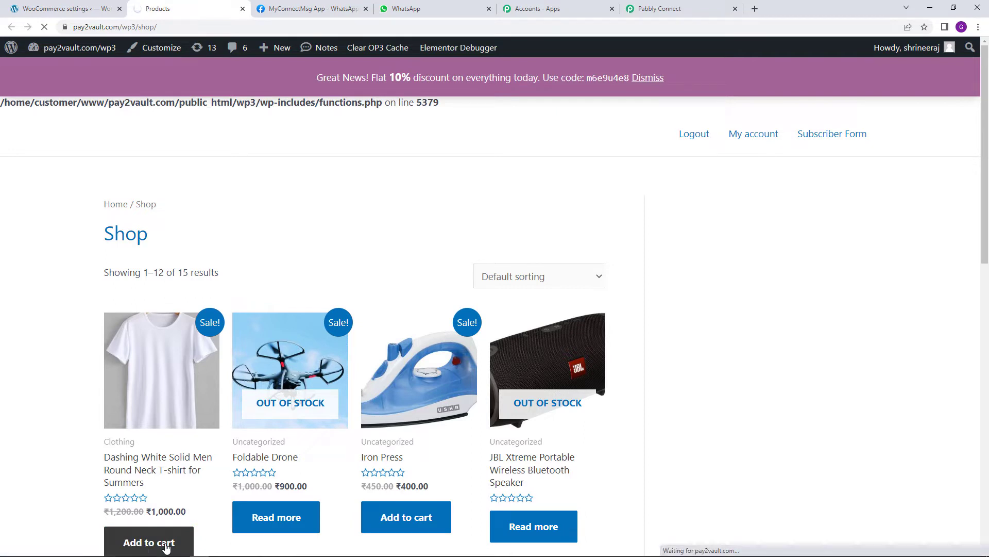
{"action": "scroll", "coordinate": [547, 483], "scroll_direction": "down", "scroll_amount": 4}
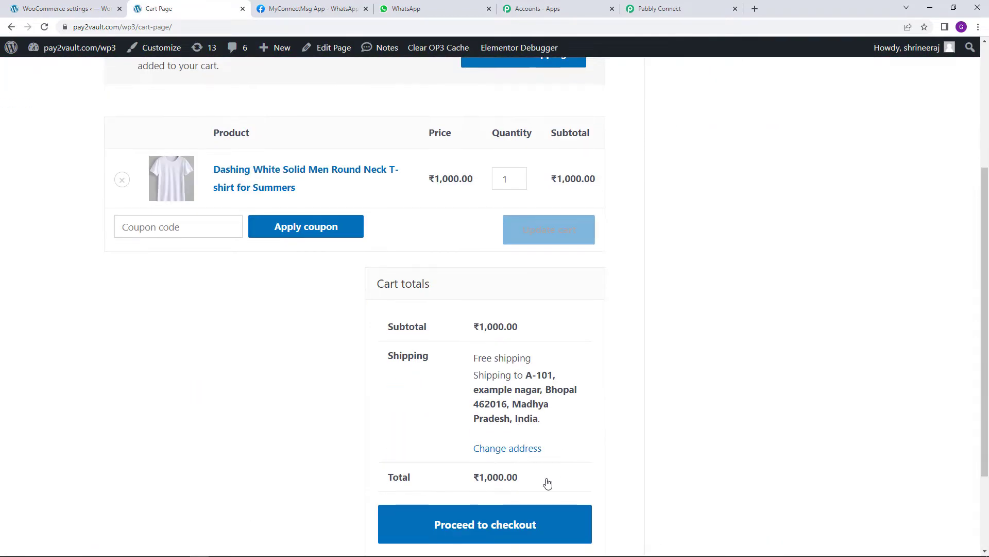
{"action": "left_click", "coordinate": [505, 534]}
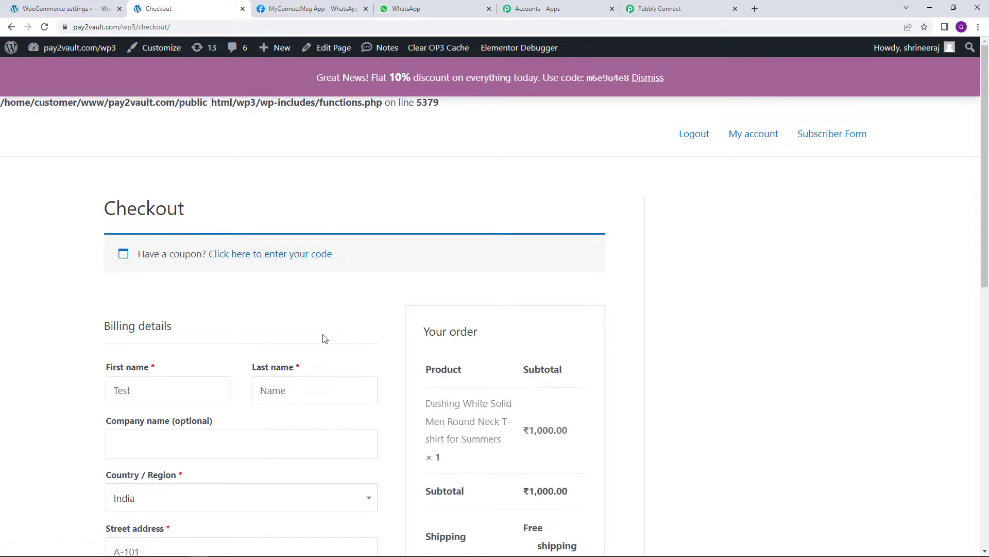
{"action": "scroll", "coordinate": [187, 371], "scroll_direction": "down", "scroll_amount": 2}
{"action": "scroll", "coordinate": [187, 309], "scroll_direction": "down", "scroll_amount": 9}
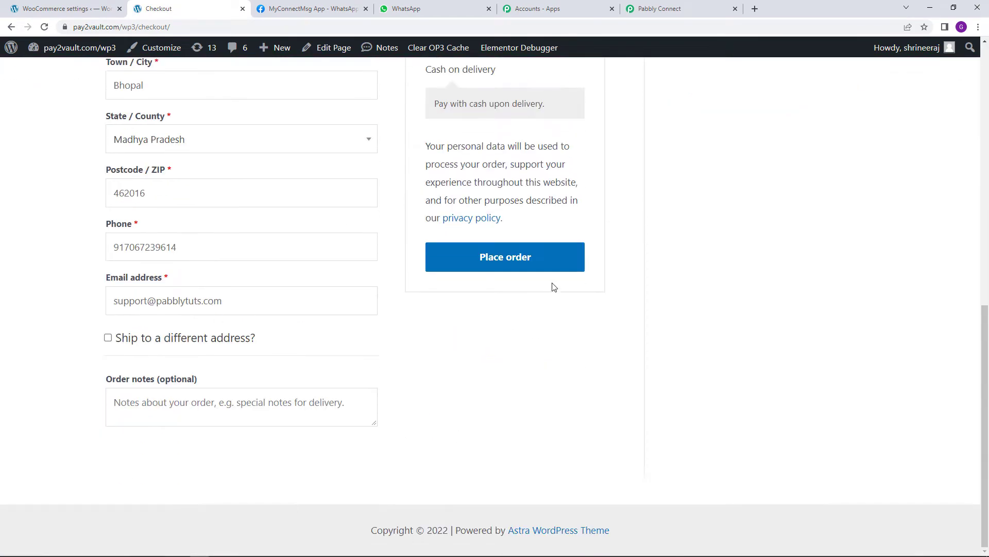
{"action": "left_click", "coordinate": [522, 266]}
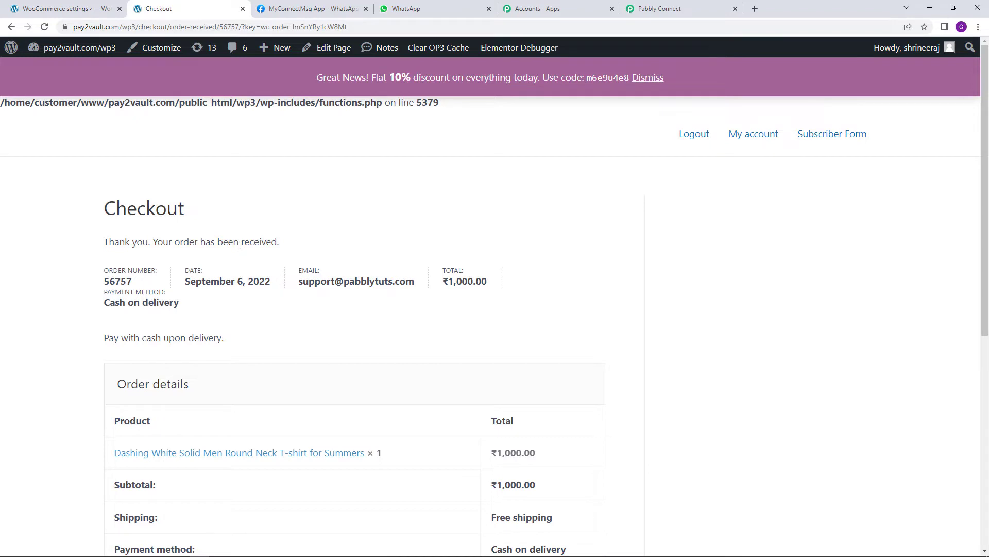
{"action": "left_click", "coordinate": [655, 9]}
Scroll through the captured order response to check the billing fields, down to the action step
{"action": "left_click", "coordinate": [592, 334]}
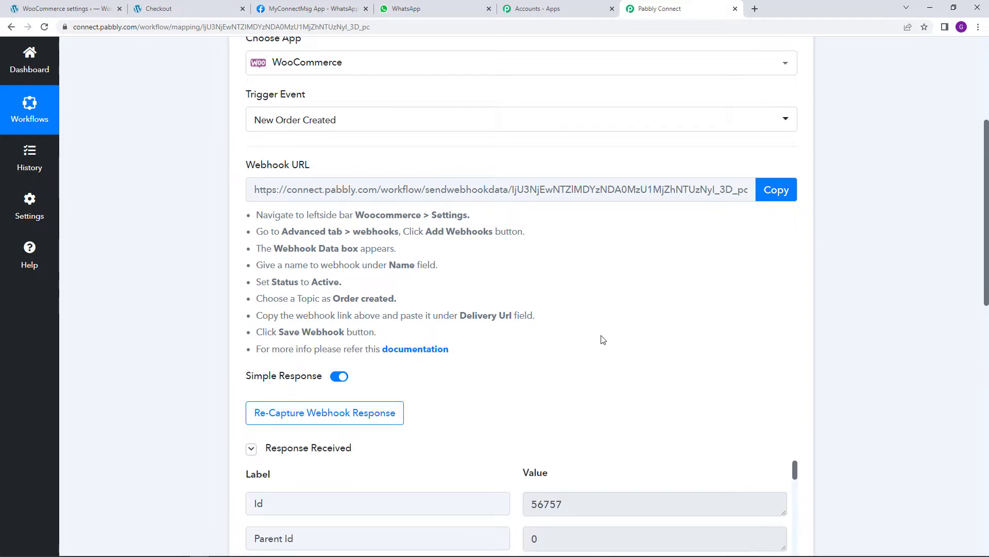
{"action": "scroll", "coordinate": [603, 339], "scroll_direction": "down", "scroll_amount": 4}
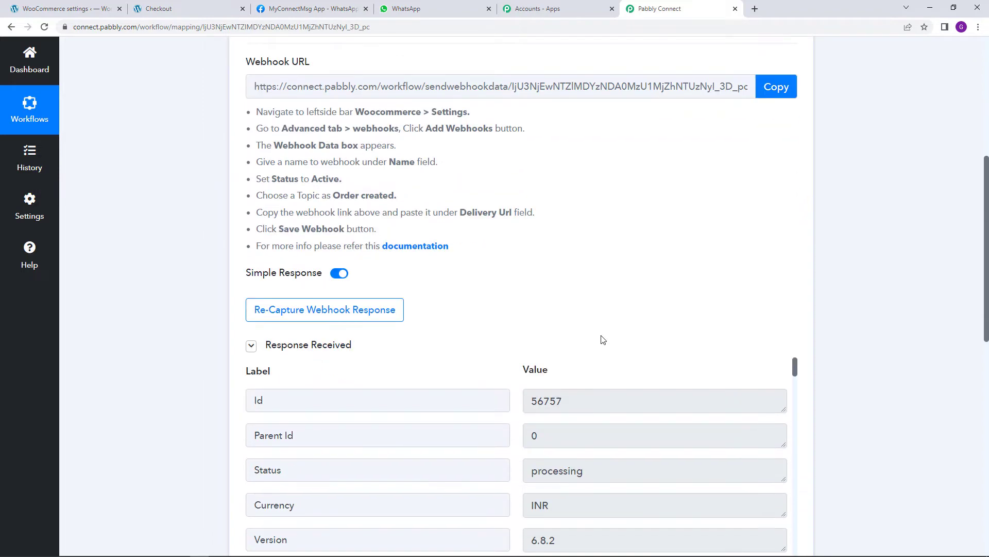
{"action": "scroll", "coordinate": [612, 353], "scroll_direction": "down", "scroll_amount": 10}
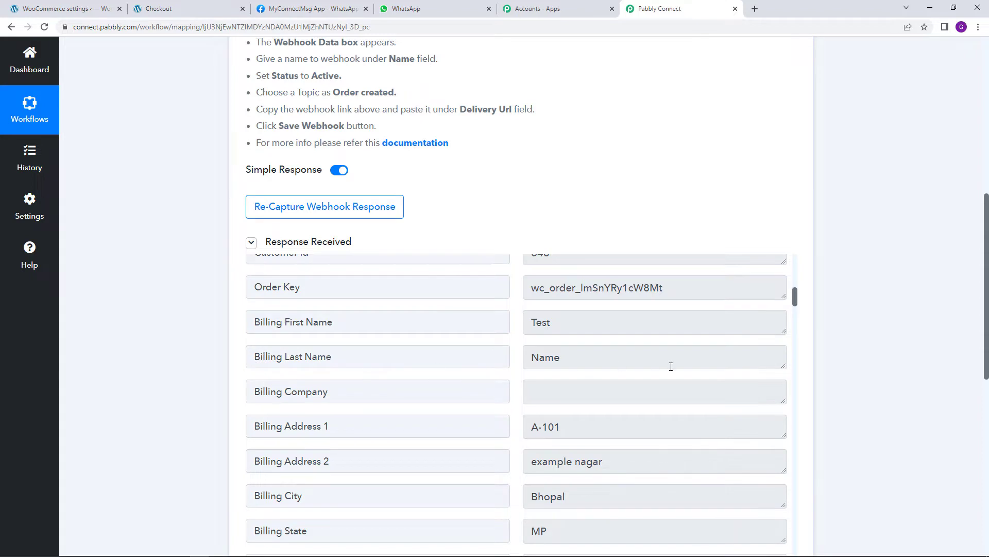
{"action": "scroll", "coordinate": [665, 360], "scroll_direction": "down", "scroll_amount": 2}
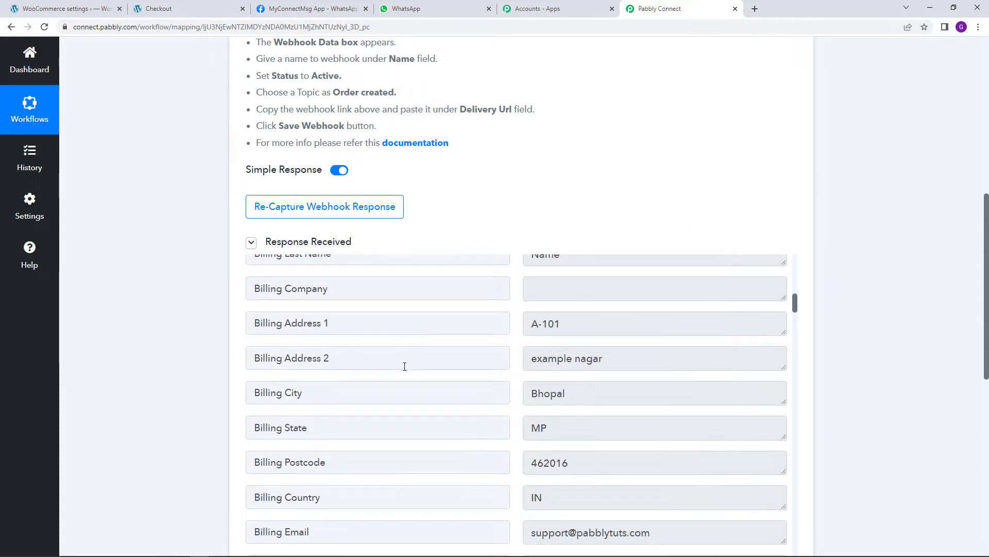
{"action": "scroll", "coordinate": [647, 205], "scroll_direction": "up", "scroll_amount": 3}
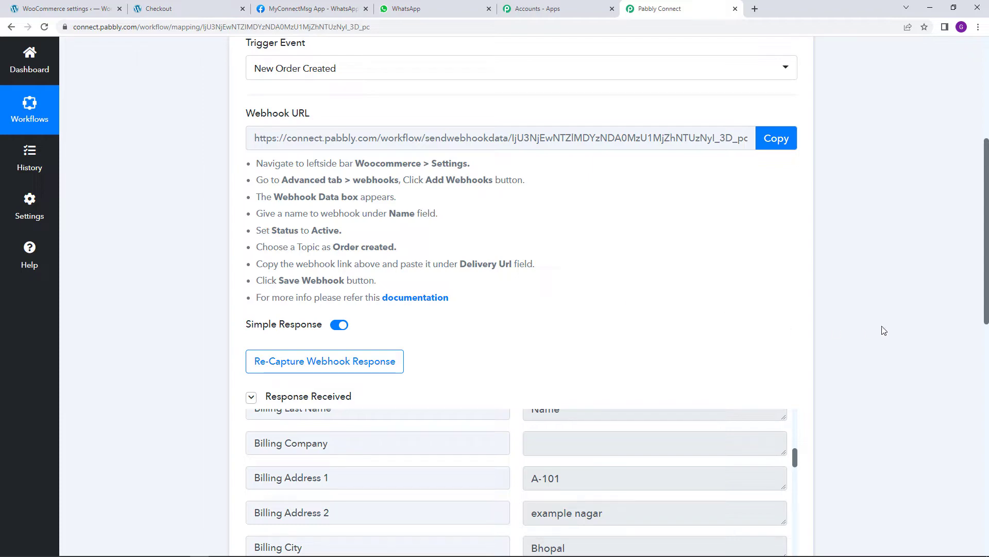
{"action": "scroll", "coordinate": [859, 372], "scroll_direction": "down", "scroll_amount": 12}
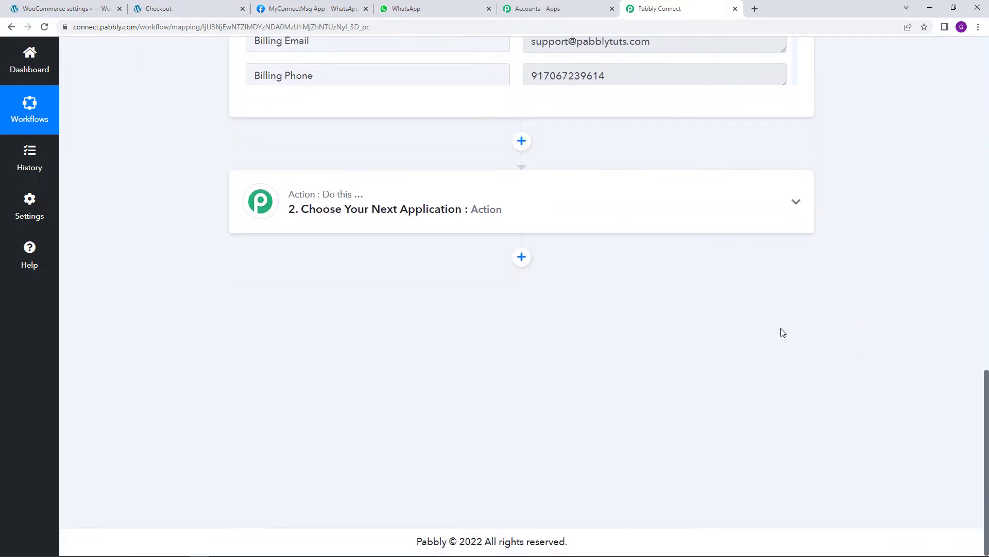
Set the action to WhatsApp Cloud API's 'Send Template Message' and open its account connection panel
{"action": "left_click", "coordinate": [530, 216]}
{"action": "left_click", "coordinate": [440, 278]}
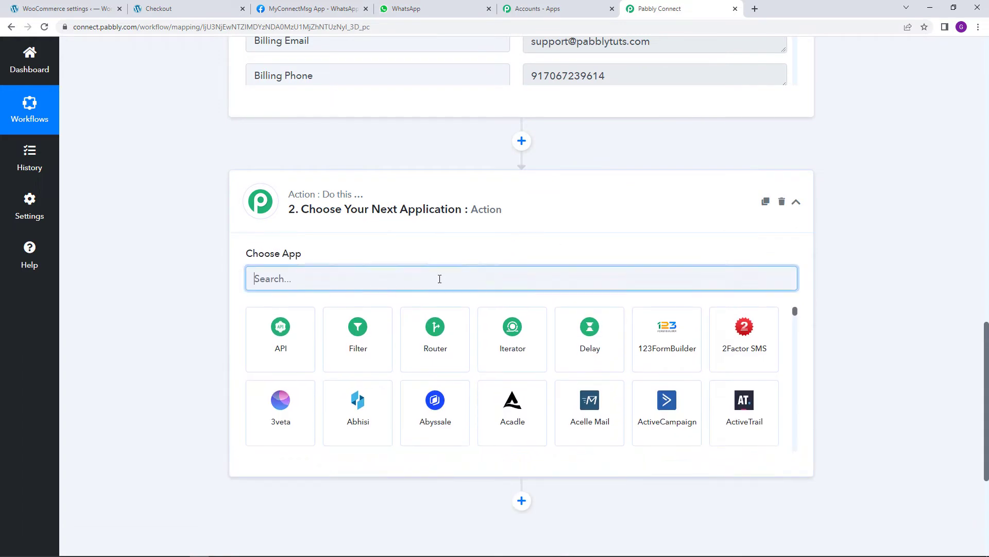
{"action": "type", "text": "whats"}
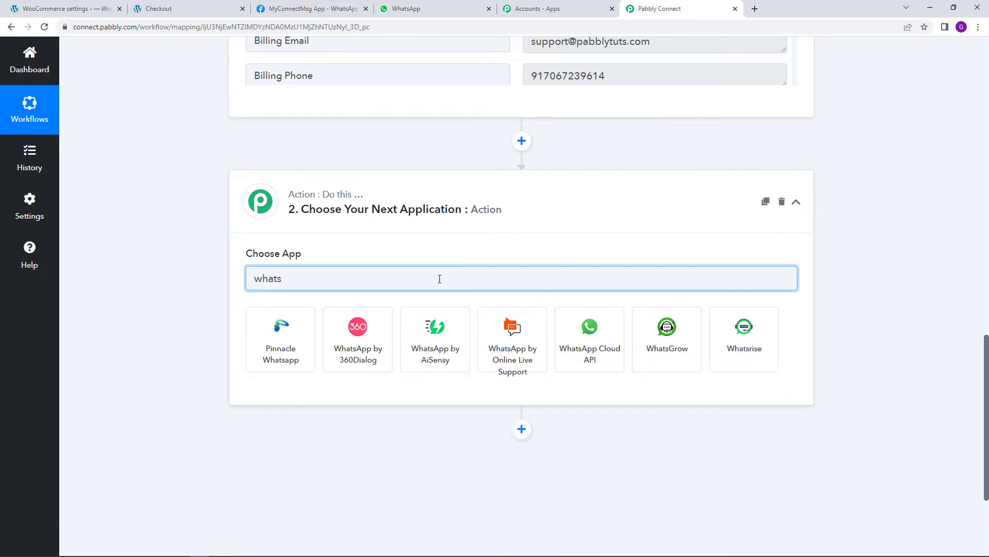
{"action": "left_click", "coordinate": [592, 337]}
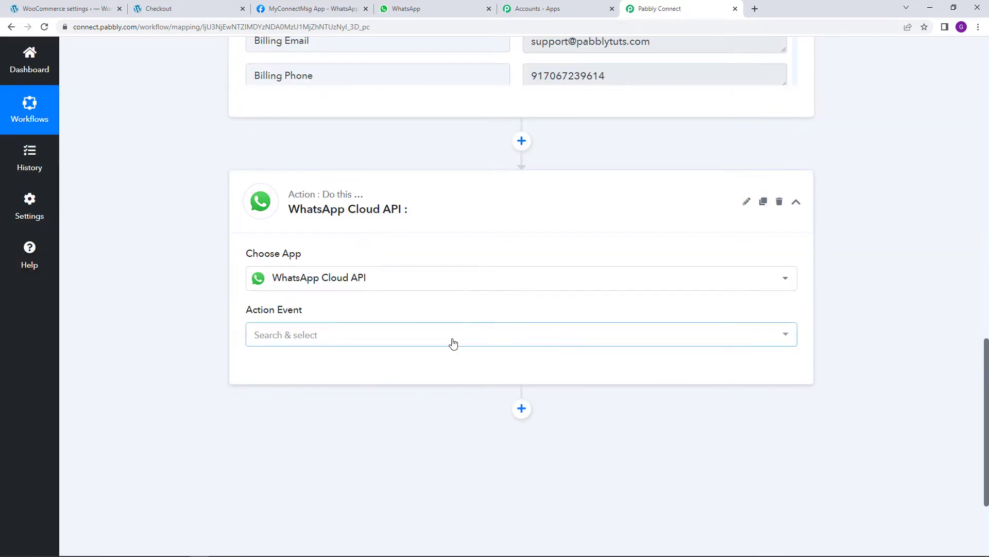
{"action": "left_click", "coordinate": [453, 343]}
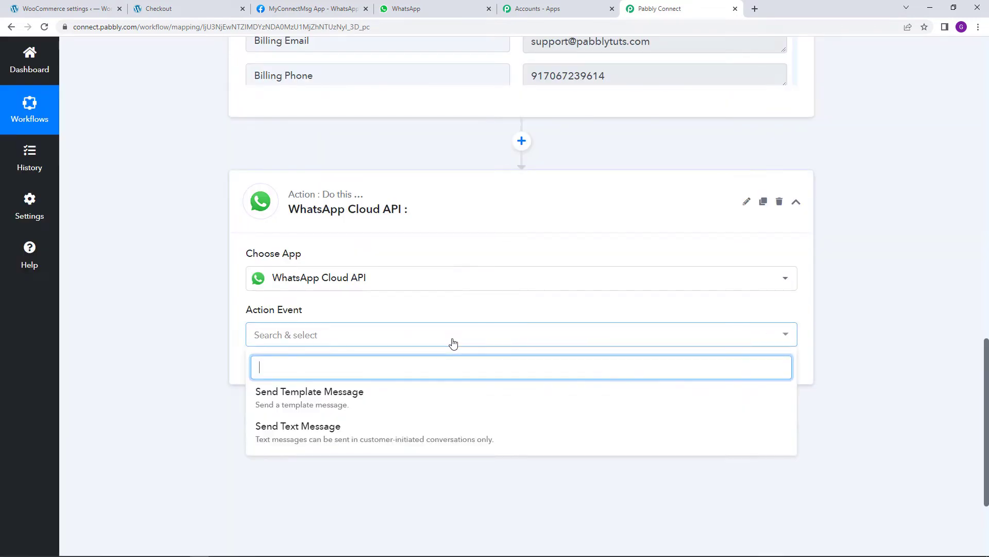
{"action": "left_click", "coordinate": [463, 404]}
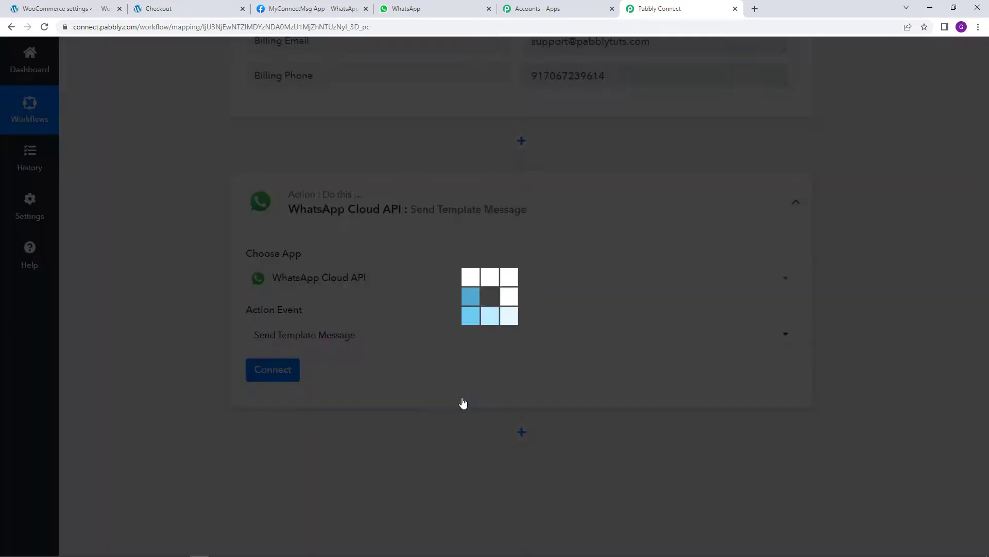
{"action": "left_click", "coordinate": [293, 370]}
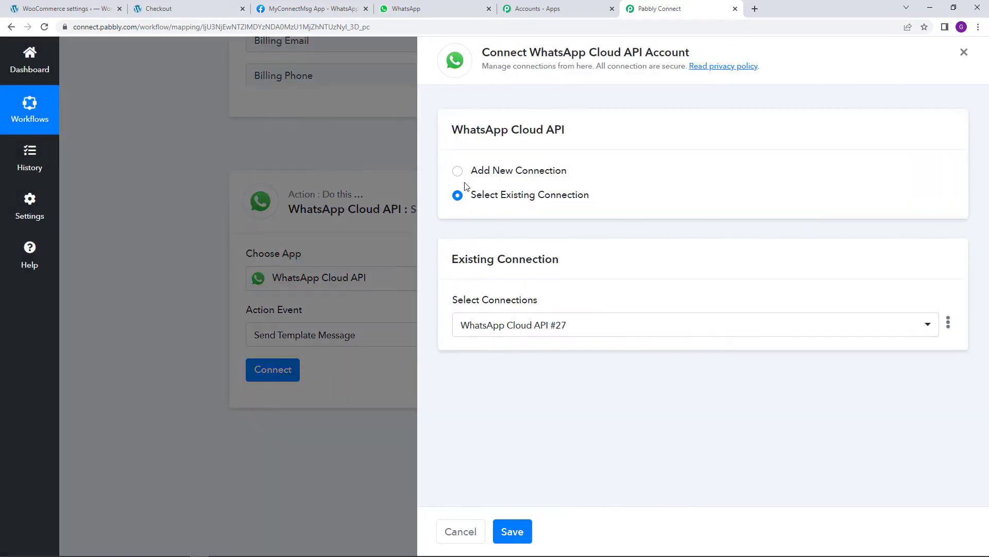
Start WhatsApp Cloud API connection #28, review its Token, Phone Number ID and Business Account ID fields, then switch to the Meta app page
{"action": "left_click", "coordinate": [457, 171]}
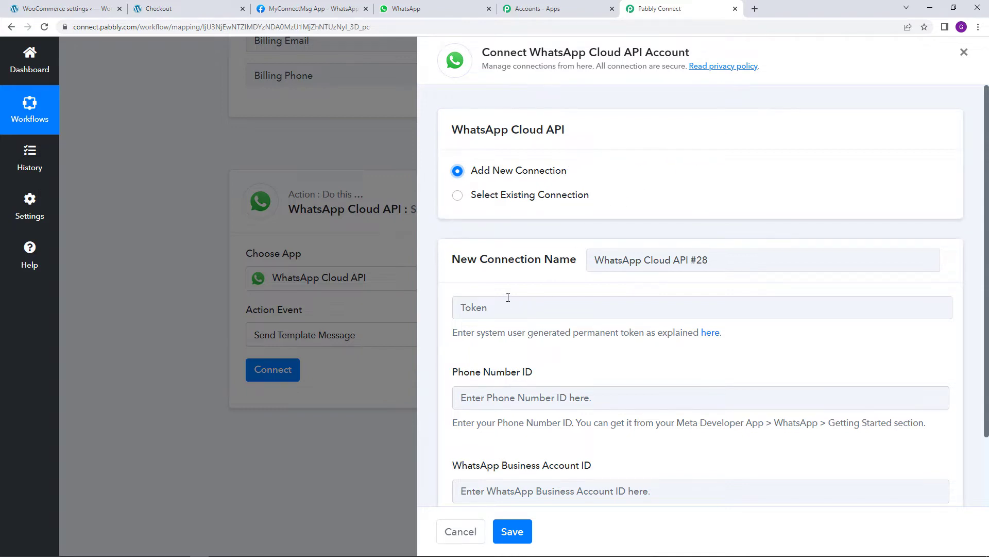
{"action": "scroll", "coordinate": [471, 250], "scroll_direction": "down", "scroll_amount": 2}
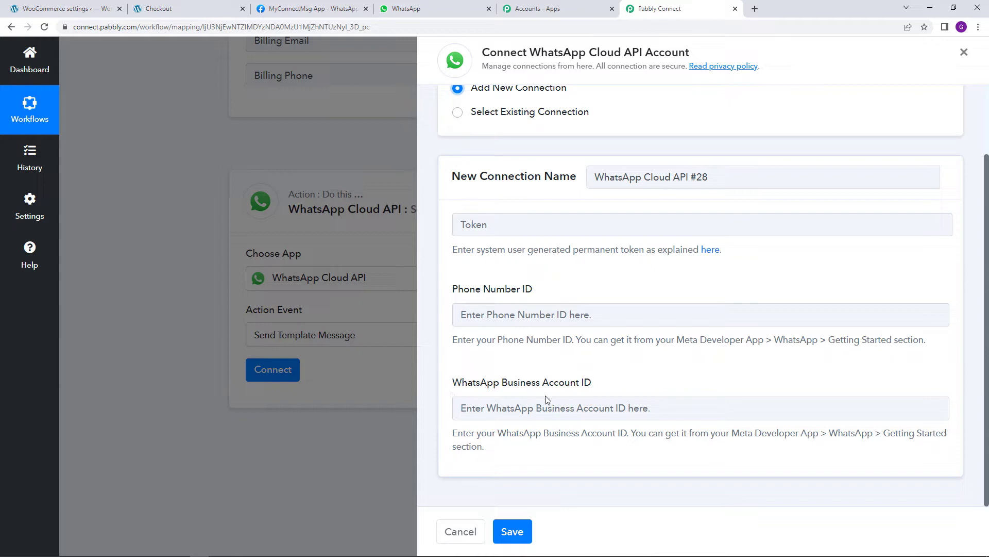
{"action": "scroll", "coordinate": [587, 340], "scroll_direction": "up", "scroll_amount": 2}
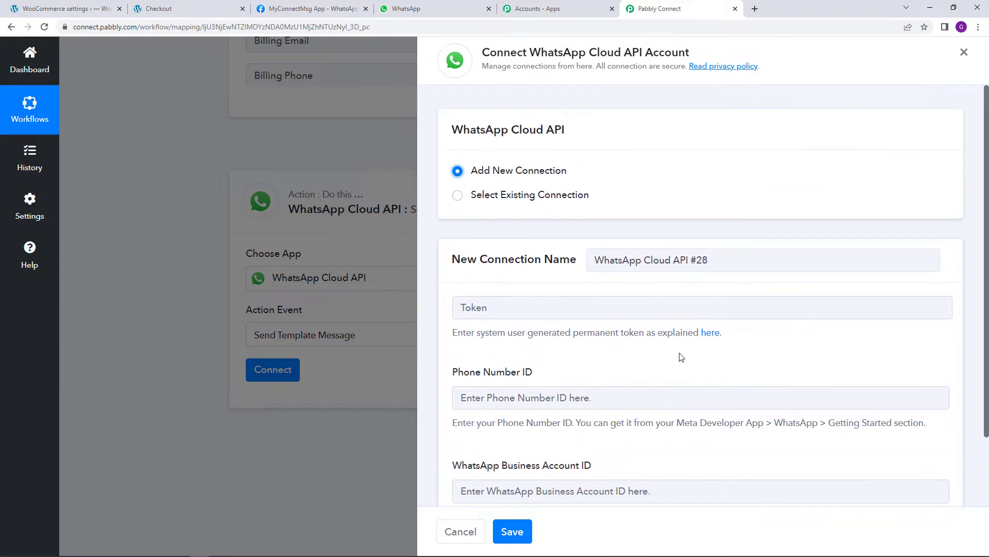
{"action": "scroll", "coordinate": [468, 335], "scroll_direction": "down", "scroll_amount": 2}
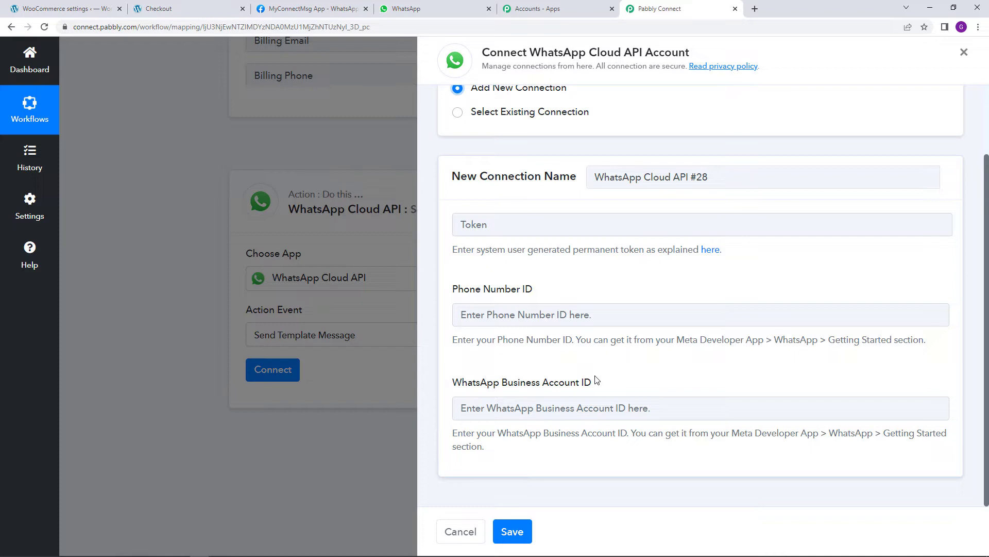
{"action": "scroll", "coordinate": [596, 380], "scroll_direction": "up", "scroll_amount": 2}
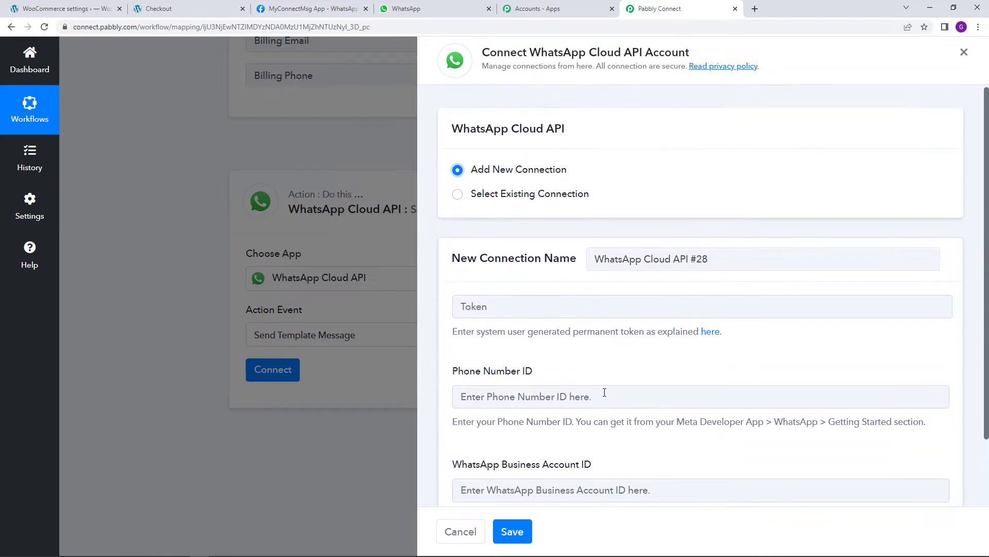
{"action": "left_click", "coordinate": [336, 6]}
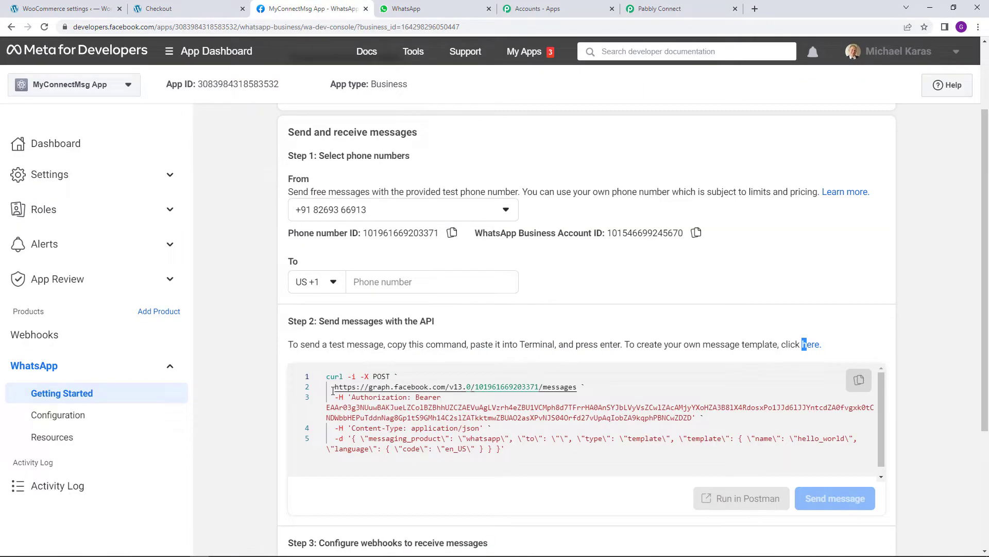
Highlight the Temporary access token heading and the note that it expires in 23 hours
{"action": "scroll", "coordinate": [271, 183], "scroll_direction": "up", "scroll_amount": 2}
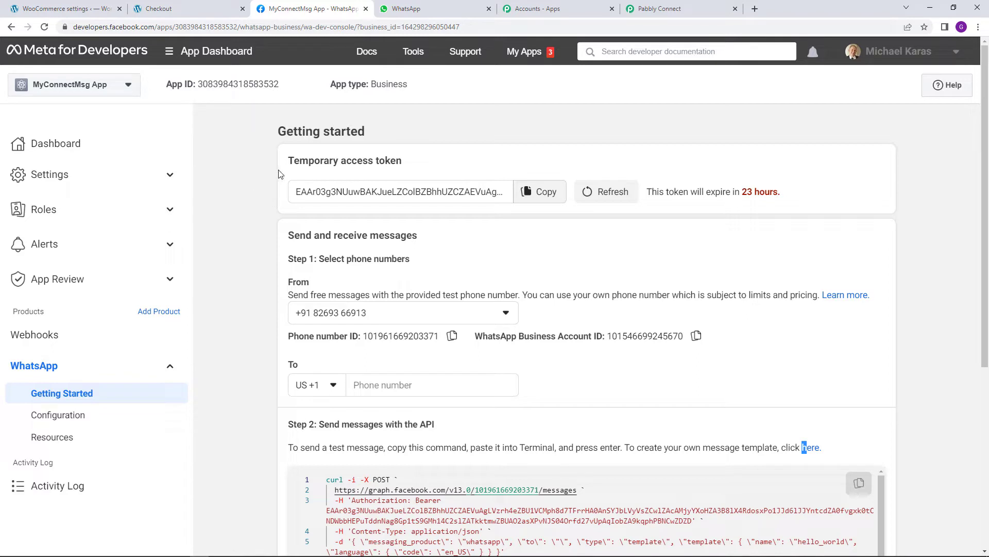
{"action": "left_click_drag", "start_coordinate": [291, 161], "coordinate": [452, 164]}
{"action": "left_click", "coordinate": [451, 164]}
{"action": "left_click_drag", "start_coordinate": [289, 161], "coordinate": [330, 163]}
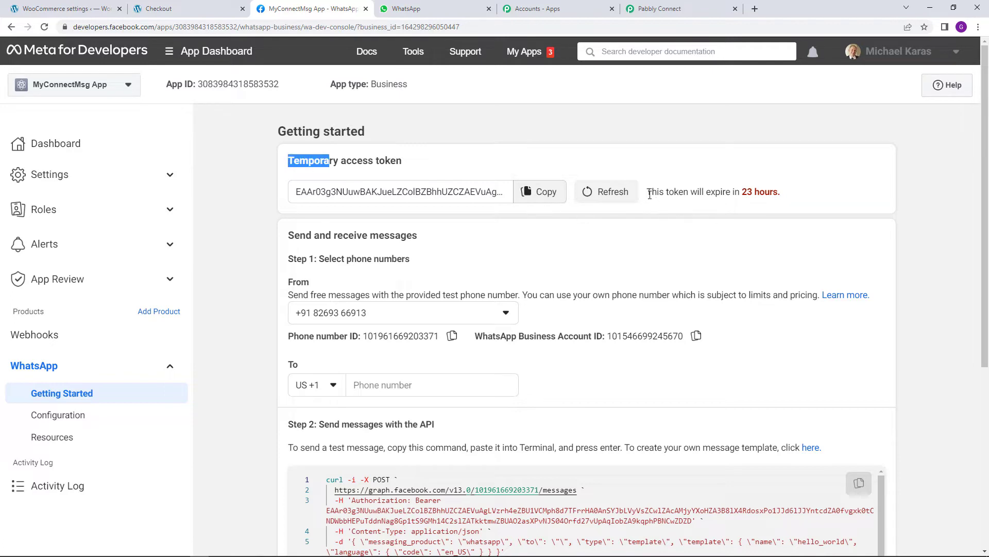
{"action": "left_click_drag", "start_coordinate": [649, 193], "coordinate": [780, 192]}
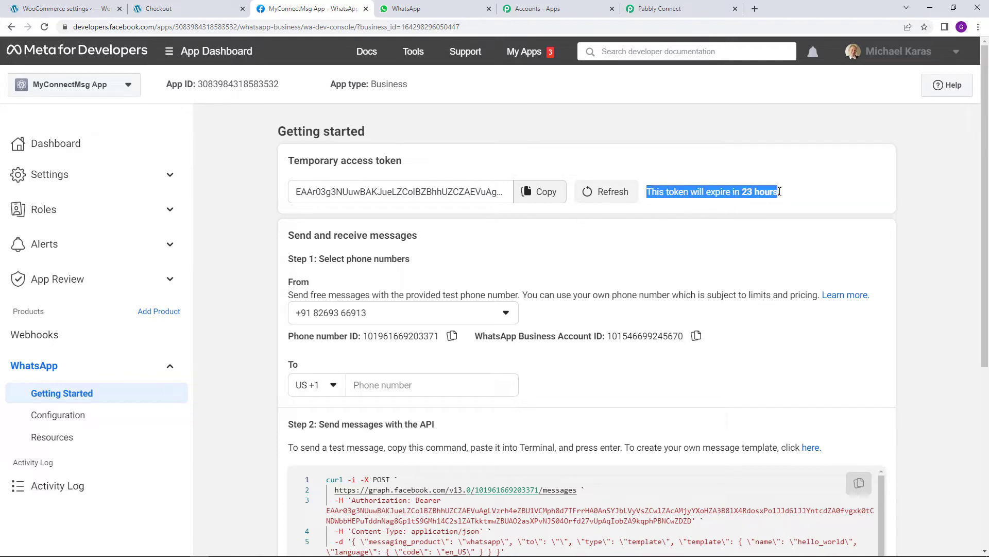
{"action": "left_click", "coordinate": [764, 218]}
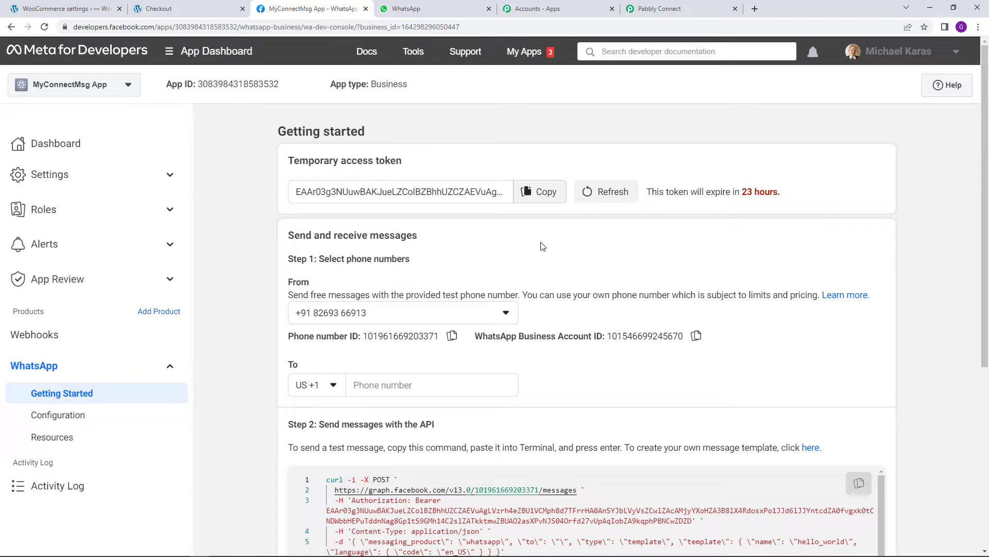
Copy the temporary access token and bring up paste options in Pabbly's Token field
{"action": "left_click", "coordinate": [547, 201]}
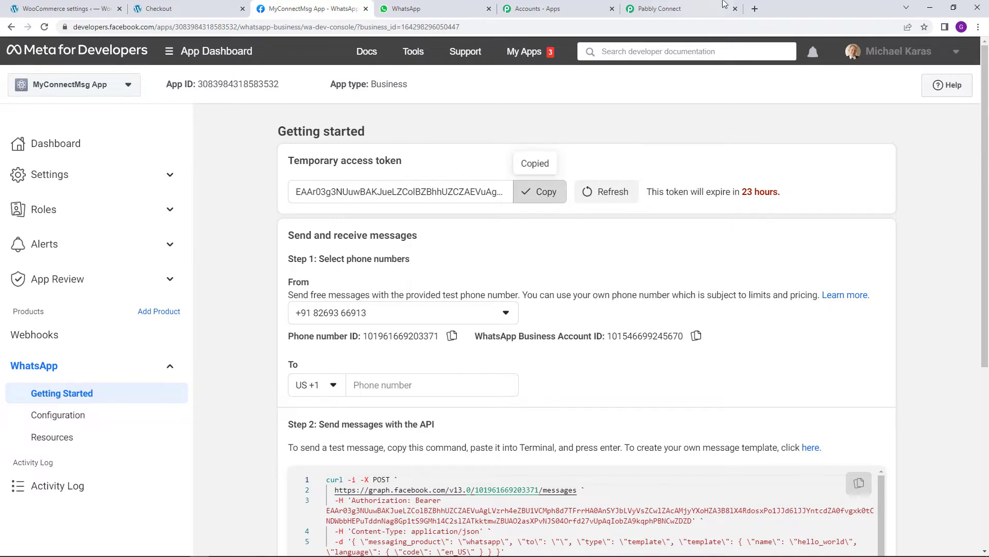
{"action": "left_click", "coordinate": [665, 9]}
{"action": "right_click", "coordinate": [562, 304]}
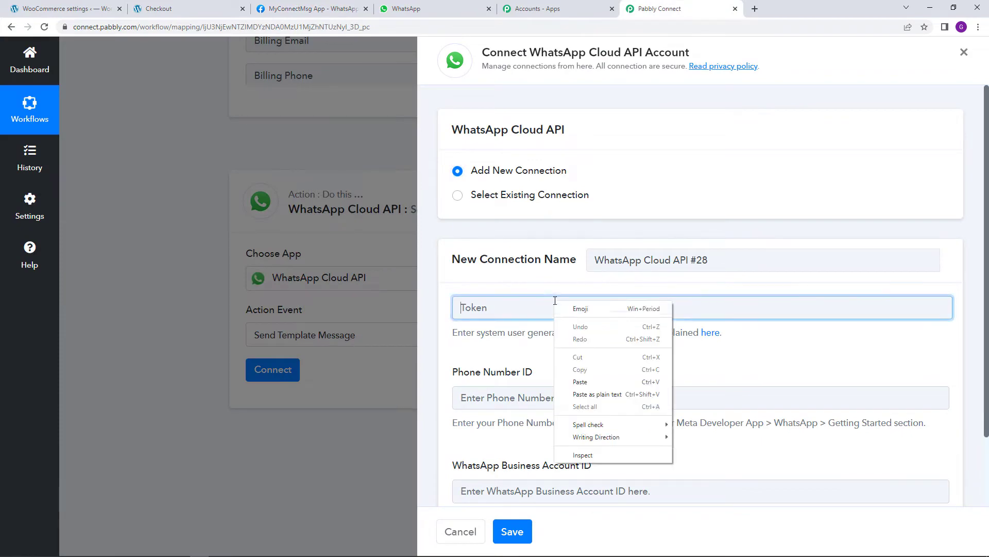
{"action": "left_click", "coordinate": [593, 380]}
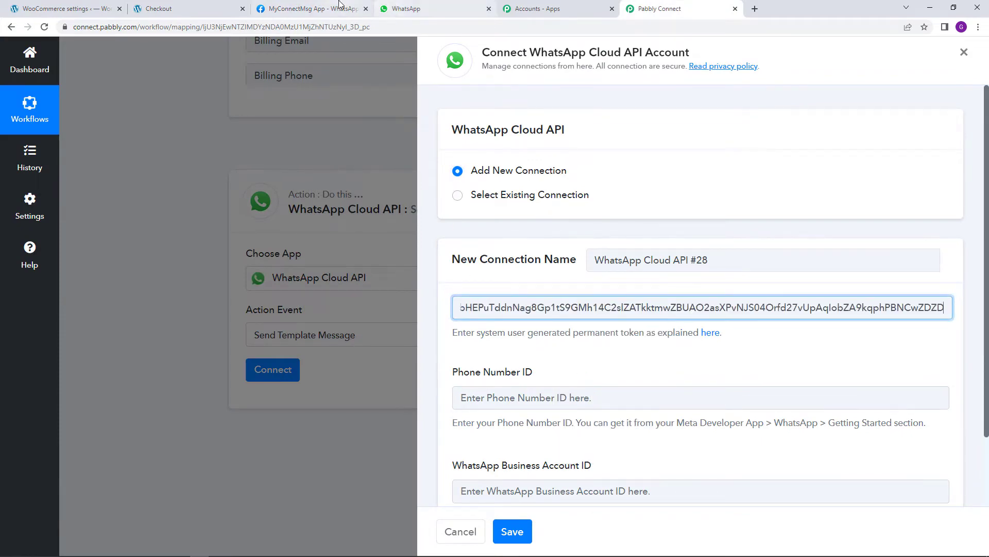
{"action": "left_click", "coordinate": [340, 10]}
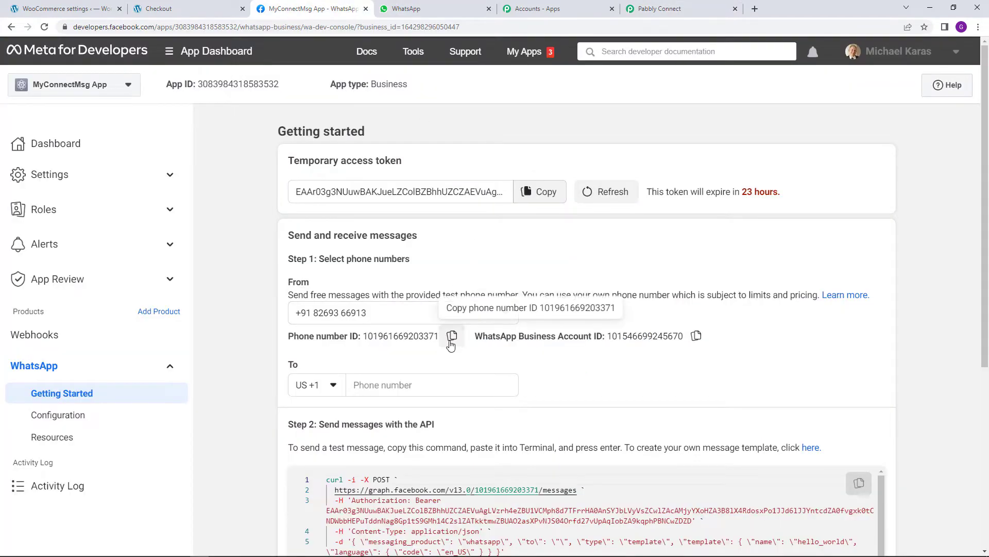
{"action": "left_click", "coordinate": [452, 336]}
{"action": "left_click", "coordinate": [660, 9]}
{"action": "right_click", "coordinate": [527, 399]}
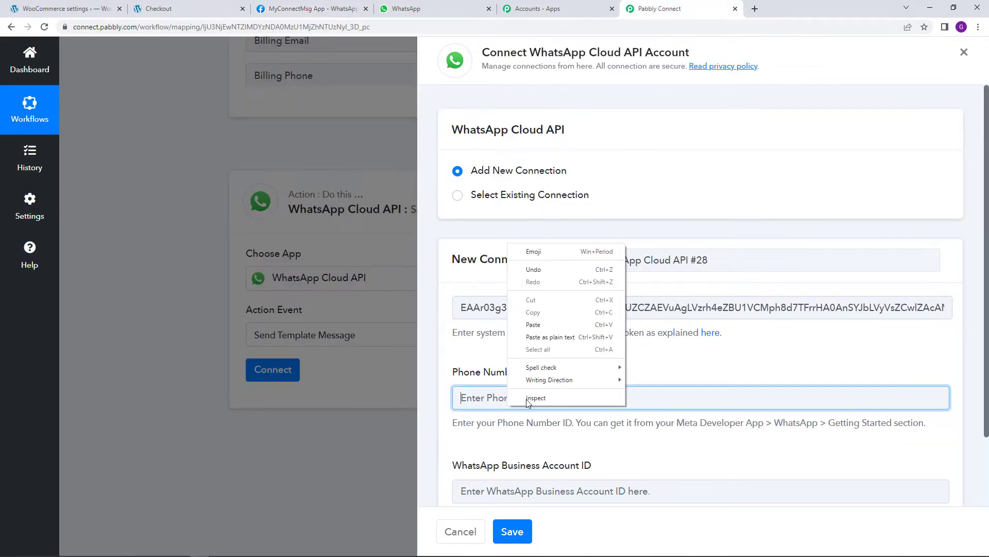
{"action": "left_click", "coordinate": [547, 327]}
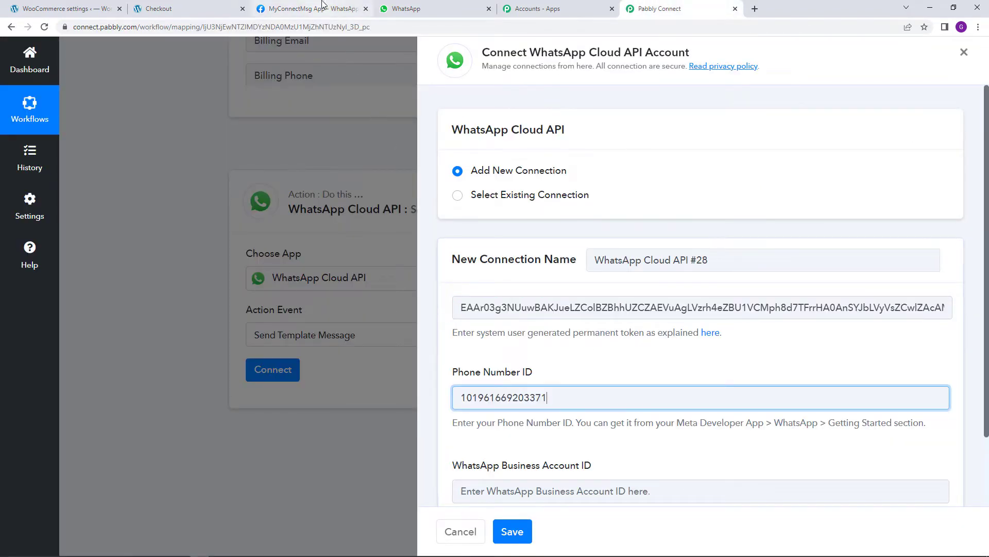
Copy the WhatsApp Business Account ID into its field and save the connection
{"action": "left_click", "coordinate": [311, 9]}
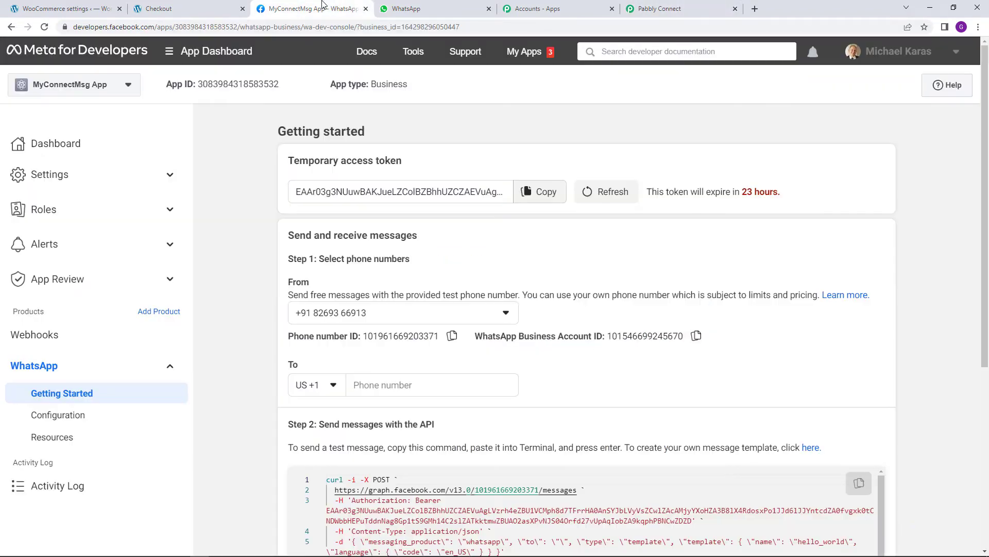
{"action": "left_click", "coordinate": [697, 335]}
{"action": "left_click", "coordinate": [660, 9]}
{"action": "scroll", "coordinate": [572, 471], "scroll_direction": "down", "scroll_amount": 2}
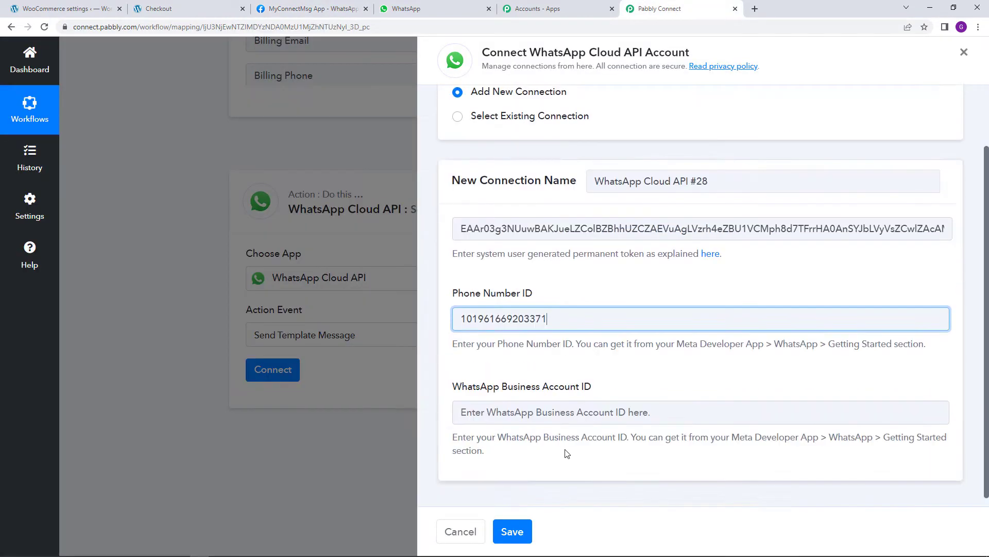
{"action": "right_click", "coordinate": [579, 409]}
{"action": "left_click", "coordinate": [591, 339]}
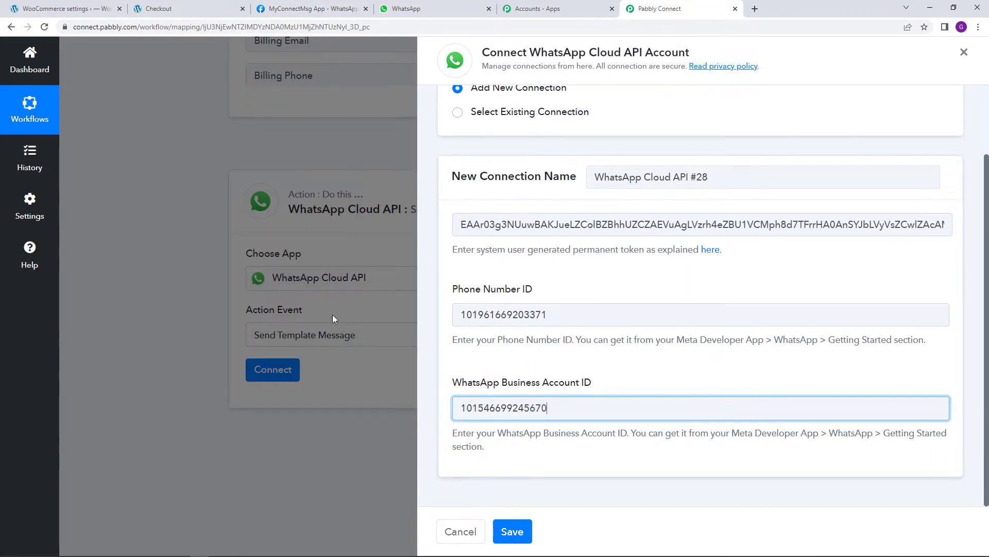
{"action": "left_click", "coordinate": [517, 533]}
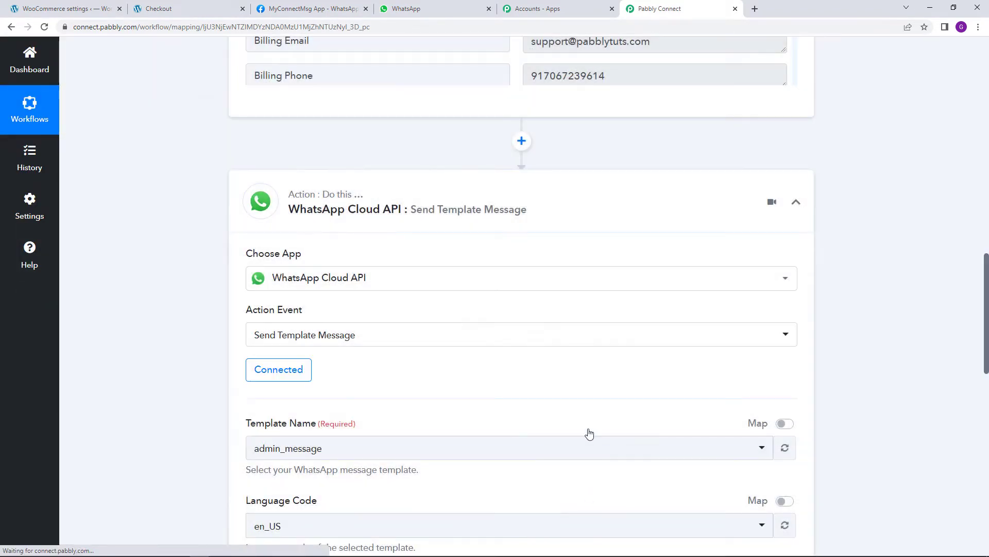
{"action": "scroll", "coordinate": [530, 407], "scroll_direction": "down", "scroll_amount": 3}
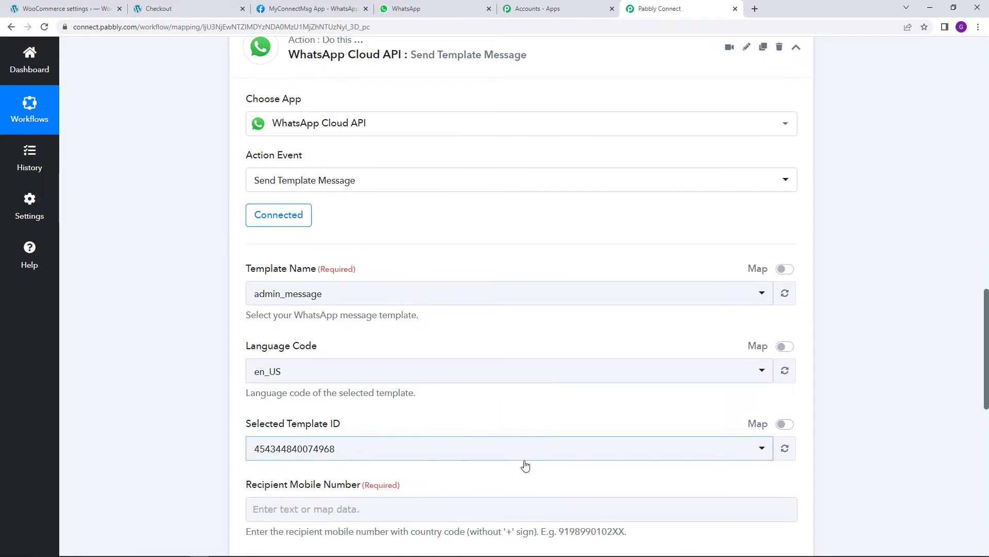
{"action": "scroll", "coordinate": [523, 465], "scroll_direction": "down", "scroll_amount": 2}
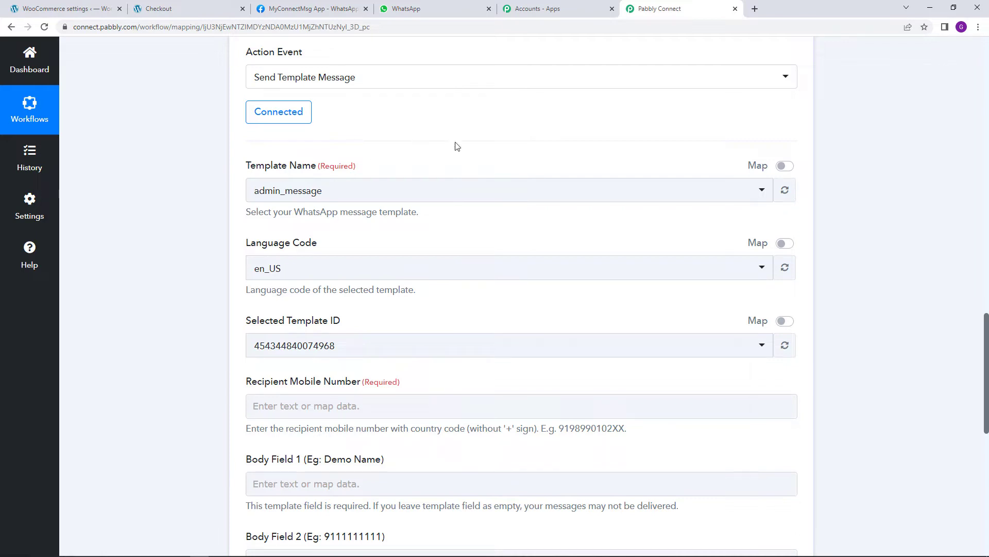
From the app's Getting Started page, follow Step 2's 'here' link to WhatsApp Manager's message templates
{"action": "left_click", "coordinate": [331, 4]}
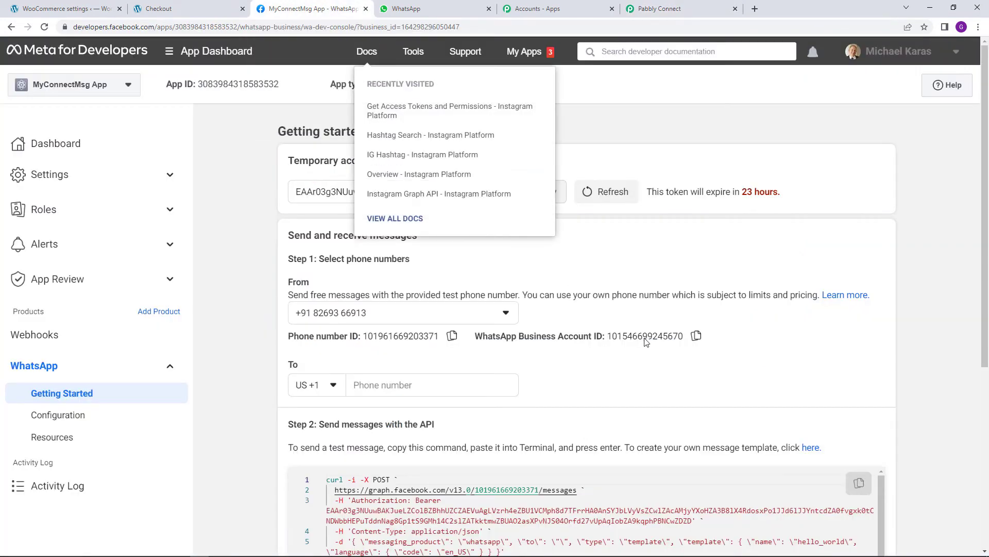
{"action": "scroll", "coordinate": [664, 351], "scroll_direction": "down", "scroll_amount": 1}
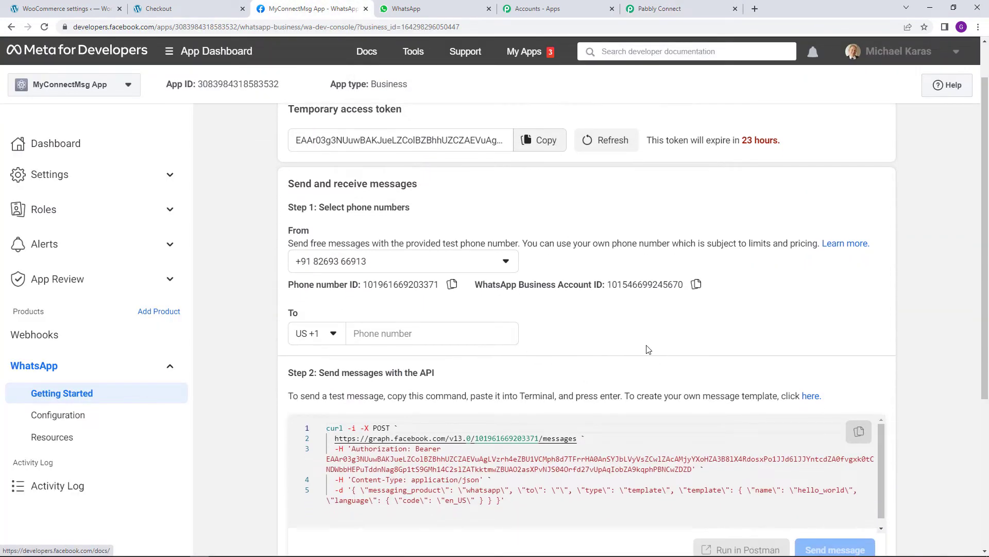
{"action": "left_click", "coordinate": [814, 396]}
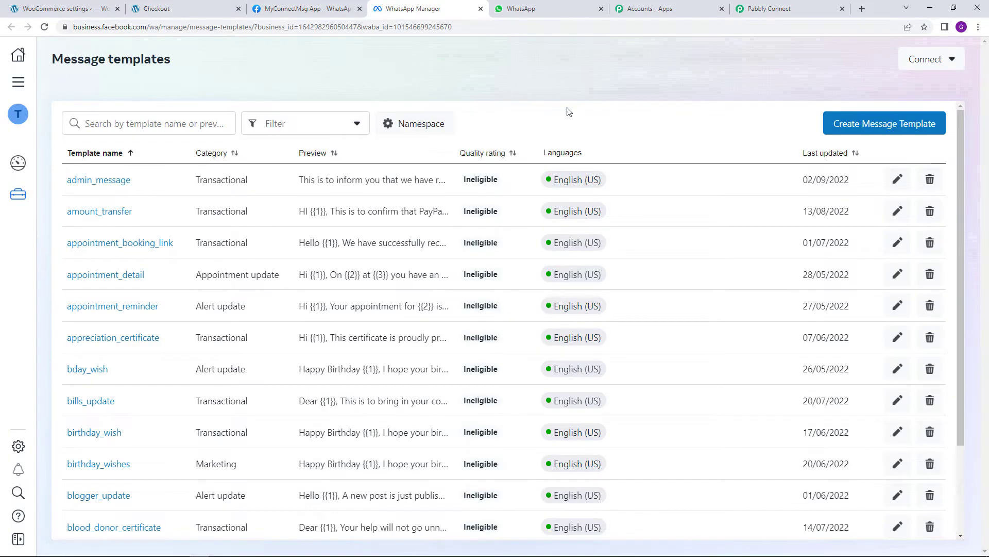
Search templates for 'new_sale' and open new_sale_owner to see its body variables, then return to Pabbly
{"action": "left_click", "coordinate": [889, 125]}
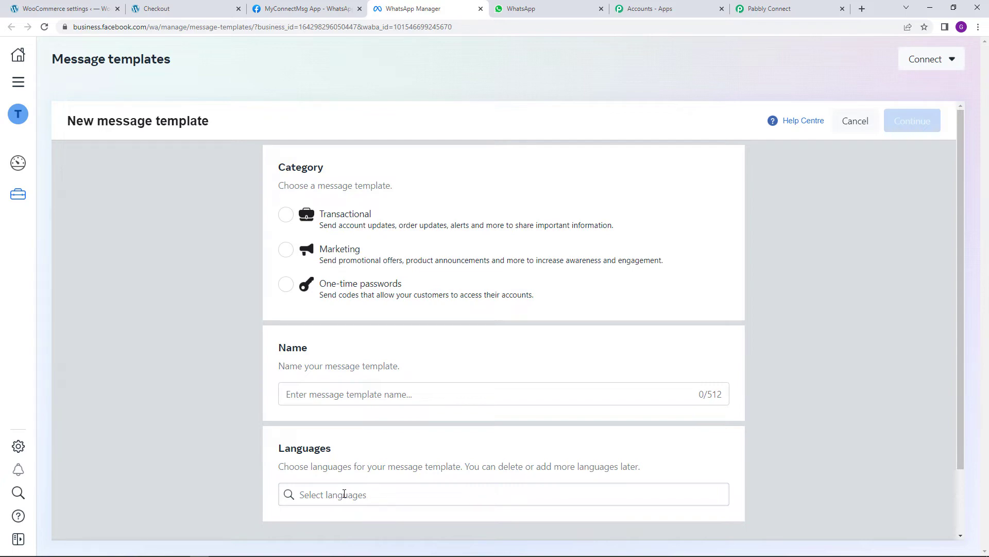
{"action": "left_click", "coordinate": [480, 9]}
{"action": "left_click", "coordinate": [811, 396]}
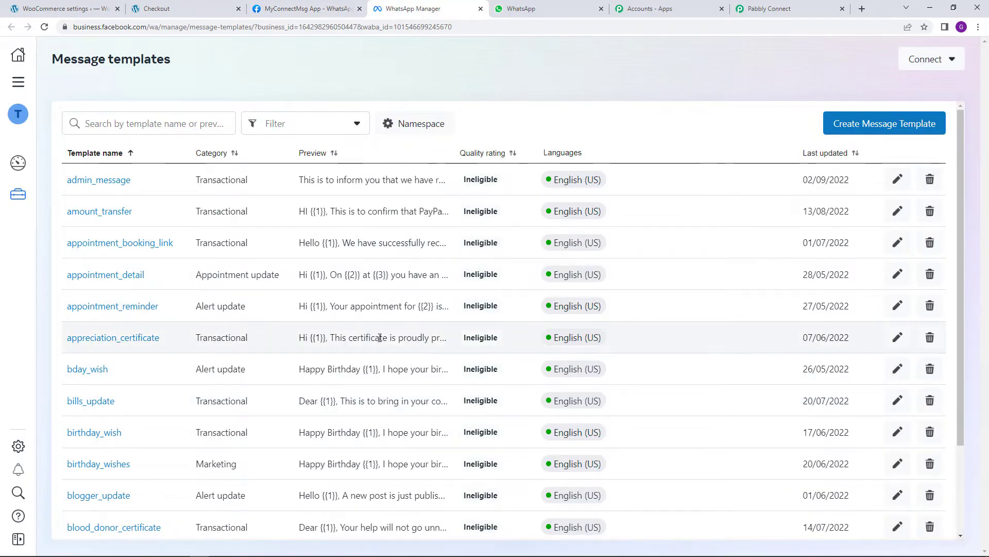
{"action": "left_click", "coordinate": [206, 127]}
{"action": "type", "text": "new"}
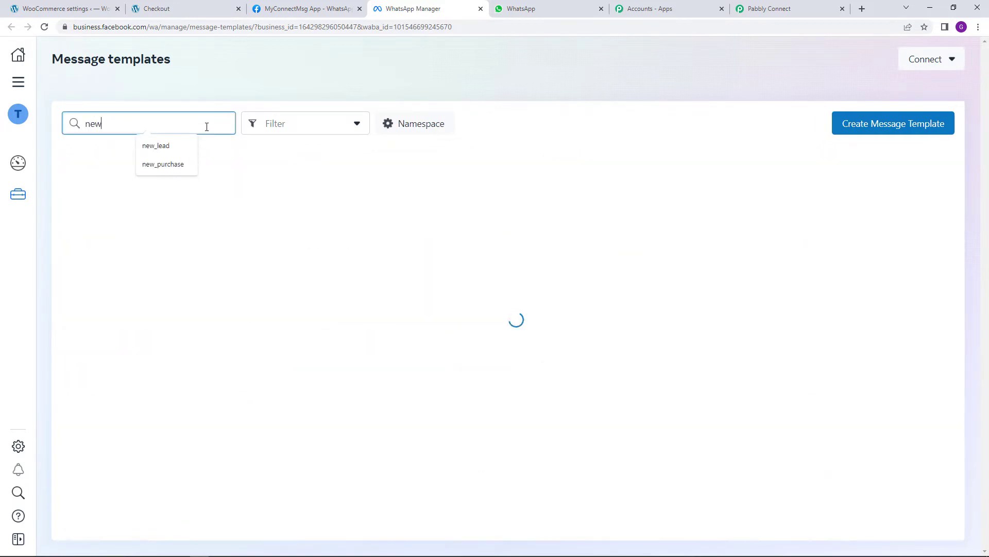
{"action": "type", "text": "_sale"}
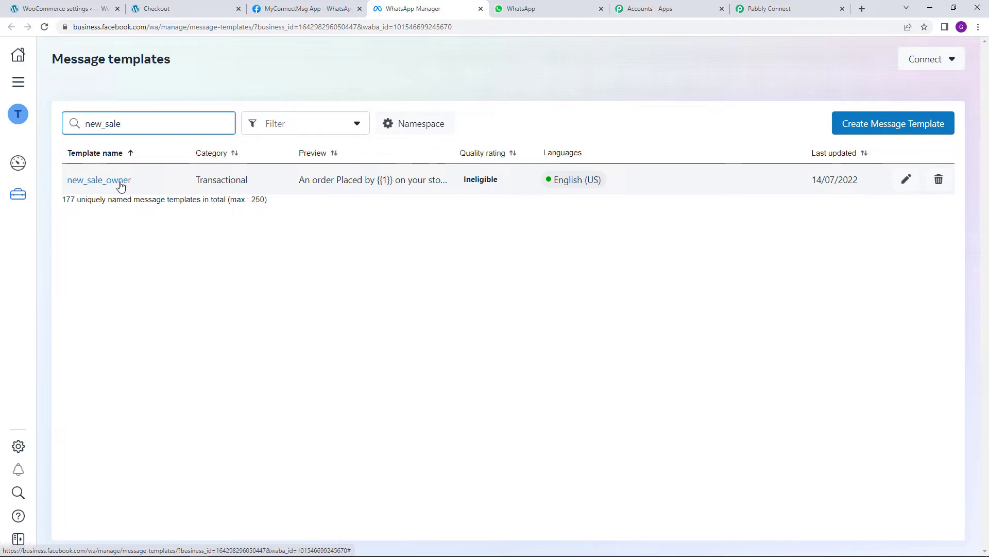
{"action": "left_click", "coordinate": [120, 184]}
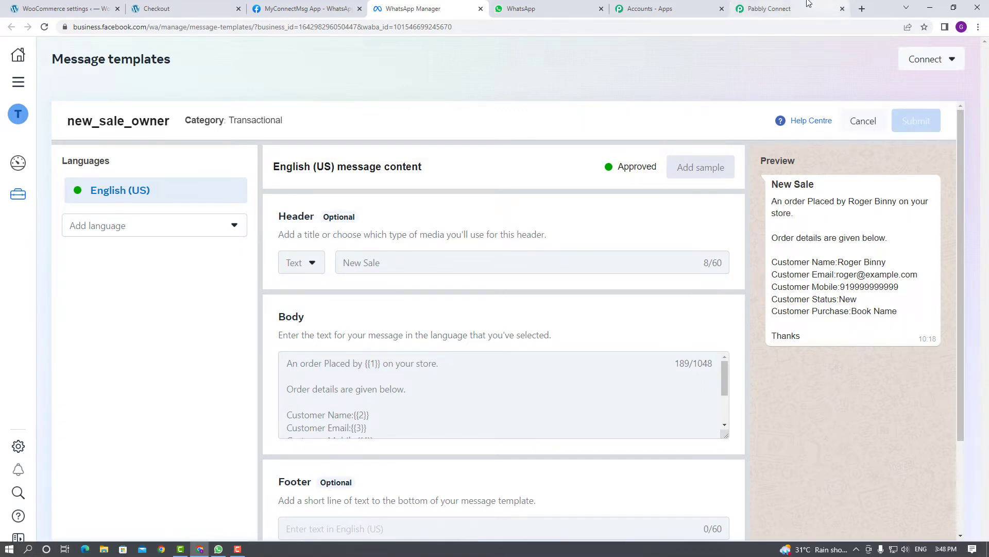
{"action": "left_click", "coordinate": [779, 9]}
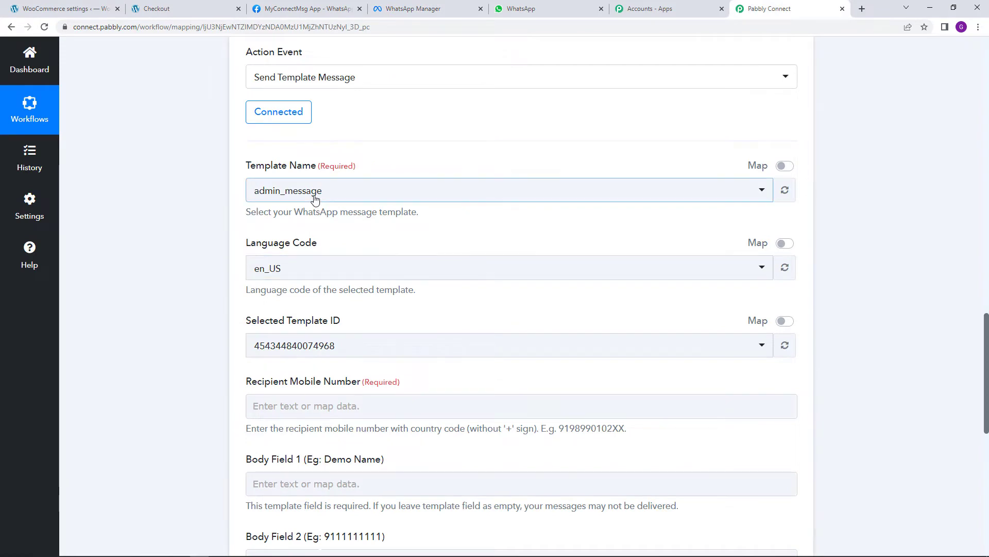
{"action": "left_click", "coordinate": [332, 190]}
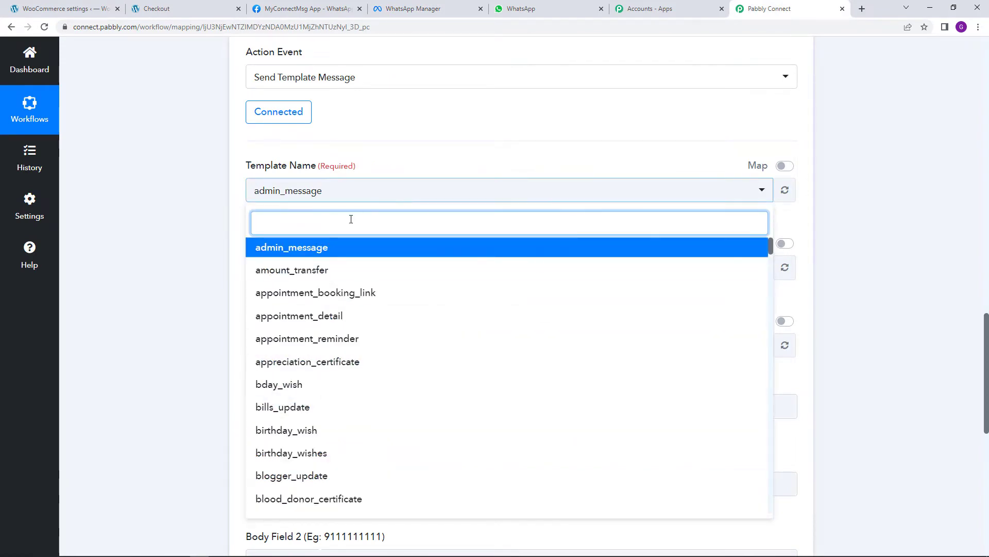
{"action": "type", "text": "new"}
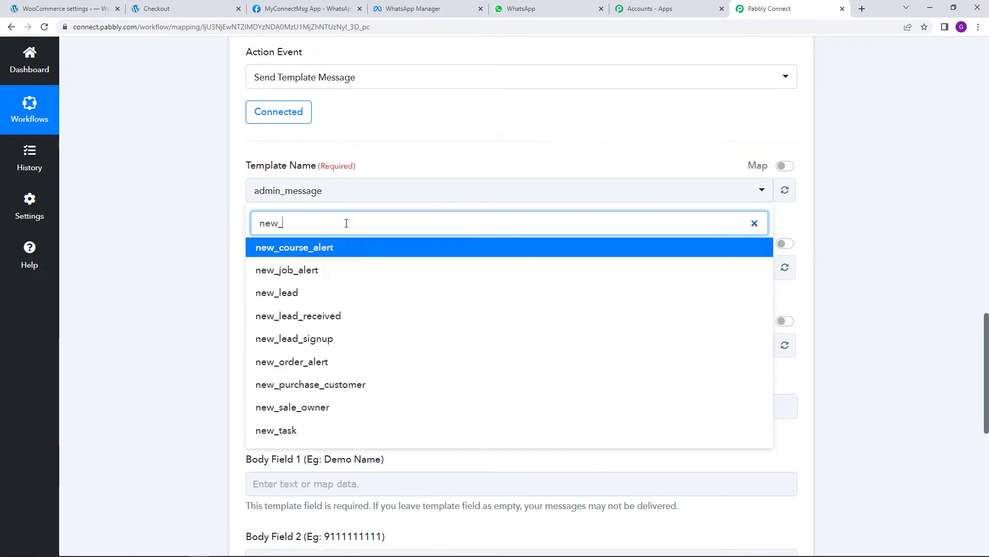
{"action": "type", "text": "_d"}
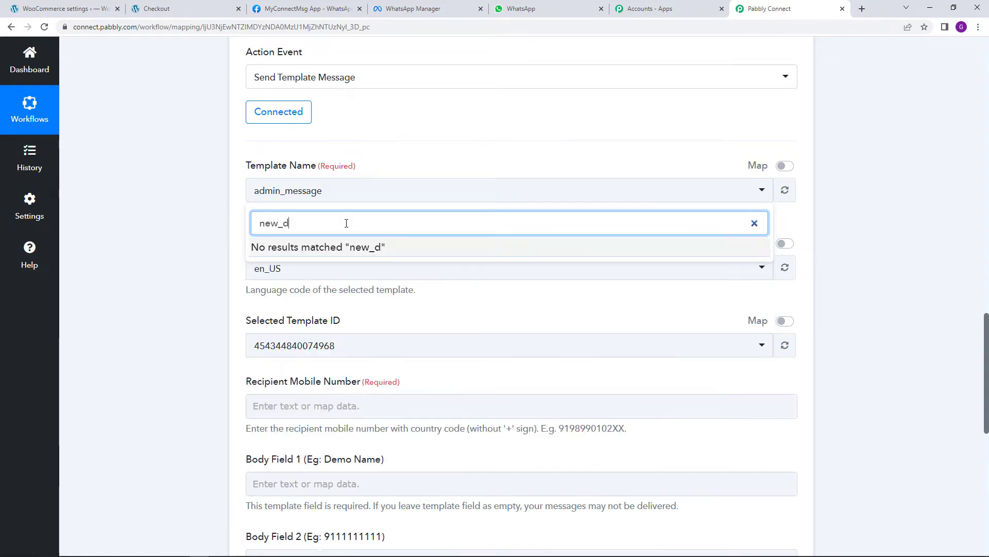
{"action": "key", "text": "BackSpace"}
{"action": "type", "text": "sa"}
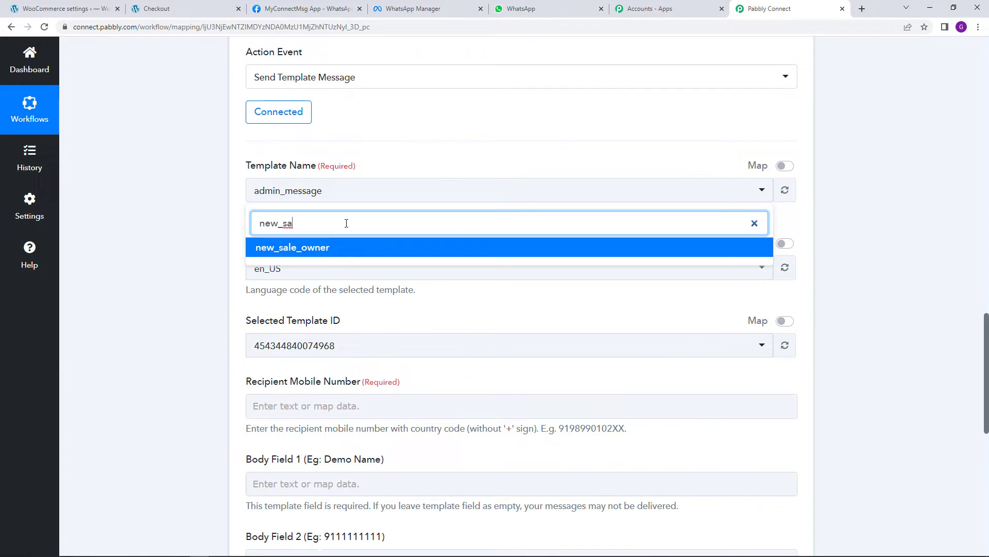
{"action": "left_click", "coordinate": [345, 247]}
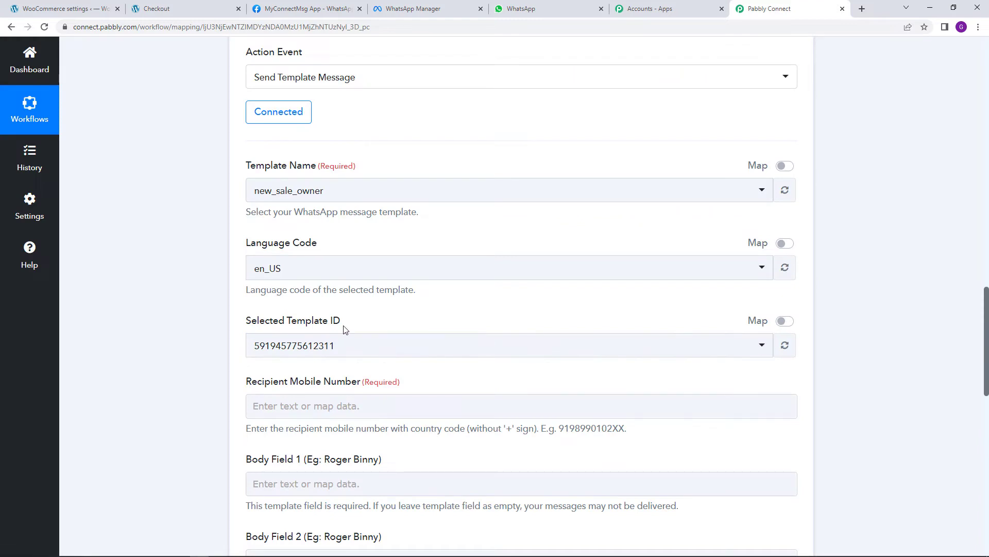
{"action": "scroll", "coordinate": [513, 330], "scroll_direction": "down", "scroll_amount": 5}
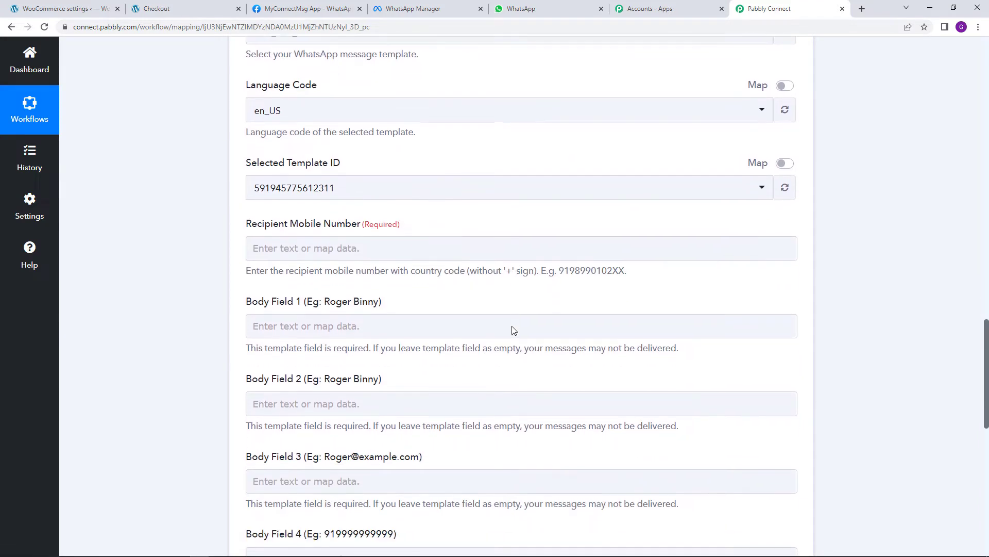
{"action": "scroll", "coordinate": [512, 329], "scroll_direction": "down", "scroll_amount": 2}
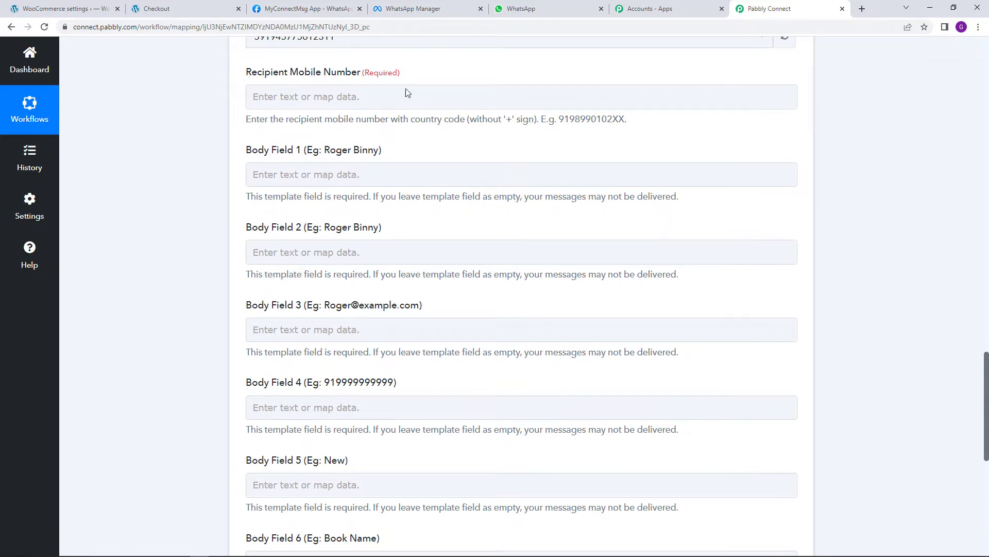
{"action": "scroll", "coordinate": [340, 250], "scroll_direction": "down", "scroll_amount": 4}
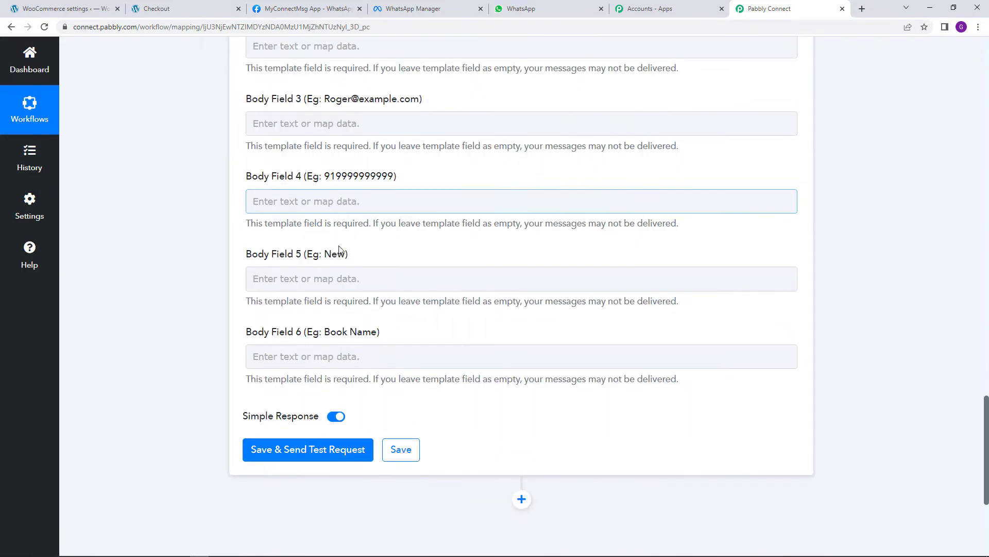
{"action": "scroll", "coordinate": [305, 340], "scroll_direction": "up", "scroll_amount": 6}
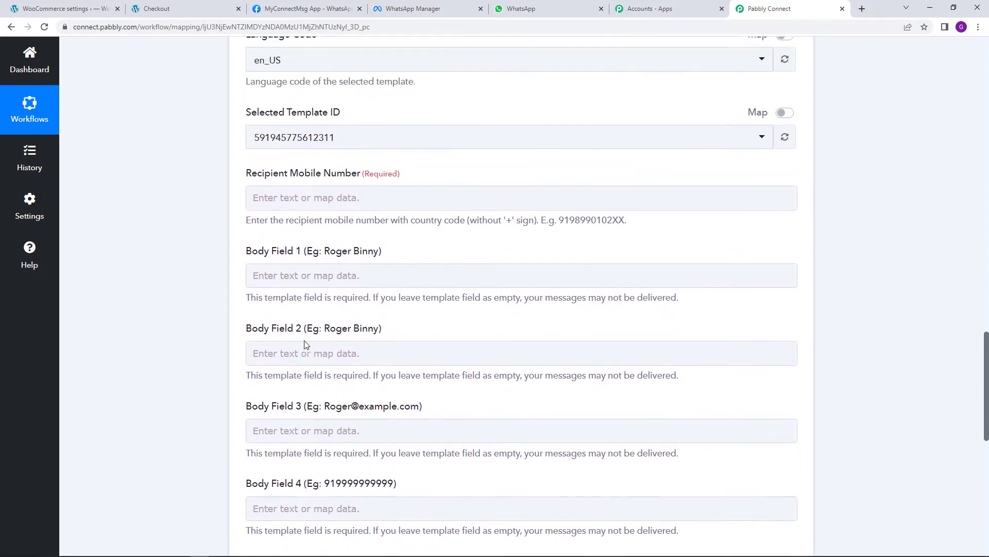
Enter the owner's phone number, prefixed with the 91 country code, as the Recipient Mobile Number
{"action": "left_click", "coordinate": [344, 200]}
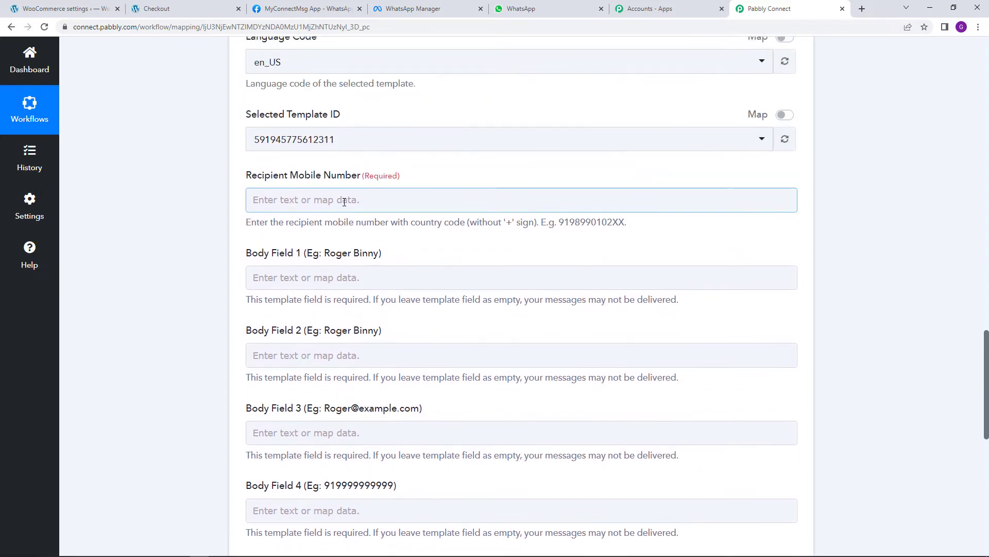
{"action": "left_click", "coordinate": [303, 200]}
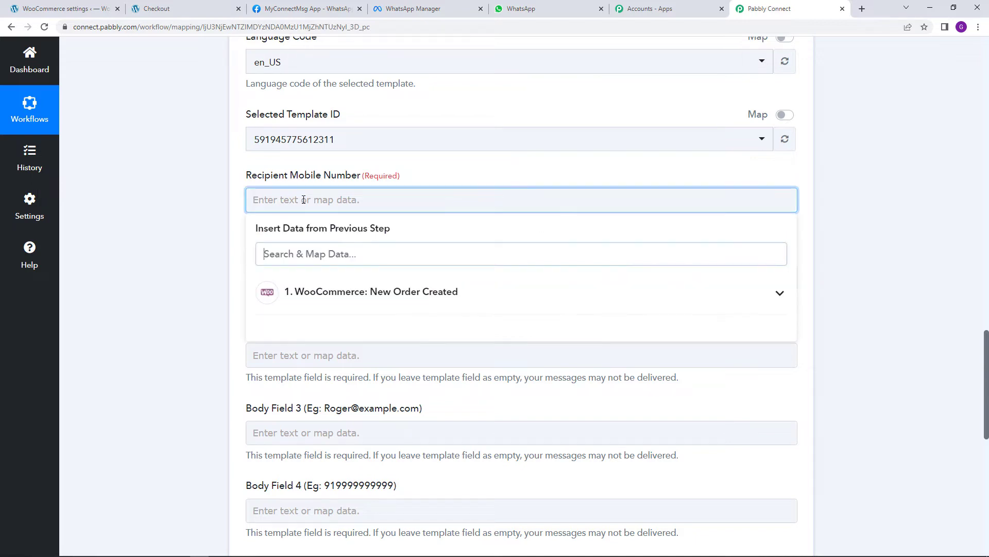
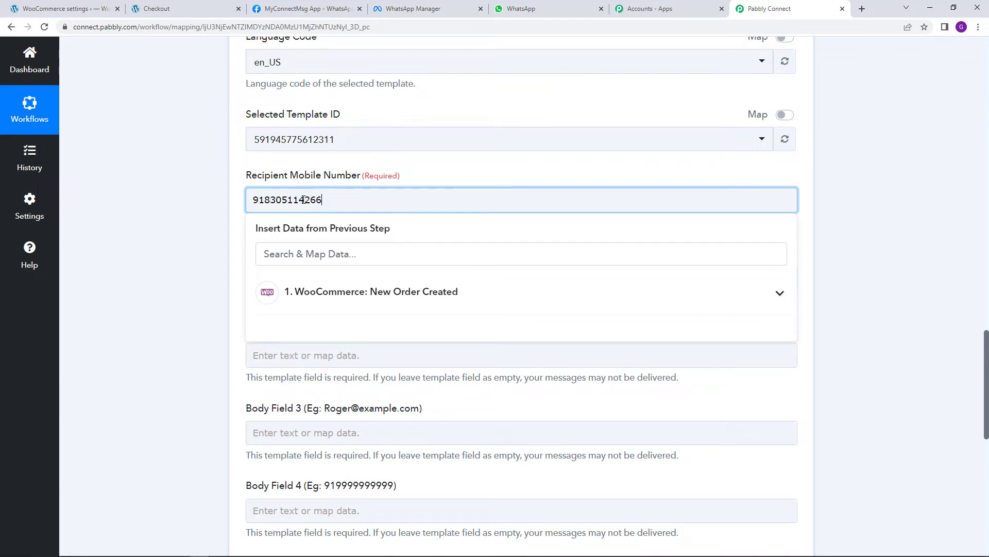
{"action": "left_click", "coordinate": [203, 257]}
{"action": "scroll", "coordinate": [206, 254], "scroll_direction": "down", "scroll_amount": 2}
{"action": "scroll", "coordinate": [204, 254], "scroll_direction": "down", "scroll_amount": 3}
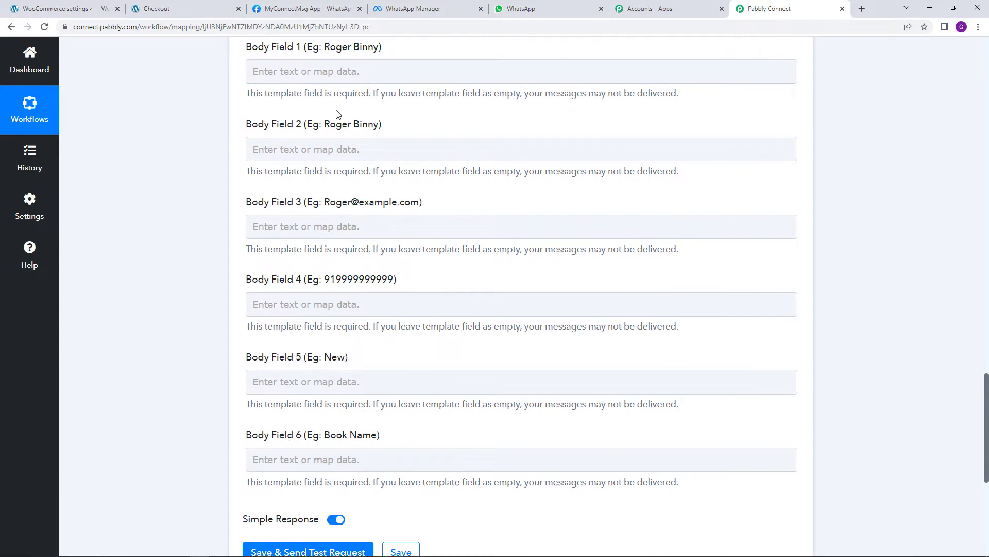
Scroll through the new_sale_owner template's Body placeholders in WhatsApp Manager, then return to the Pabbly field-mapping form
{"action": "left_click", "coordinate": [275, 68]}
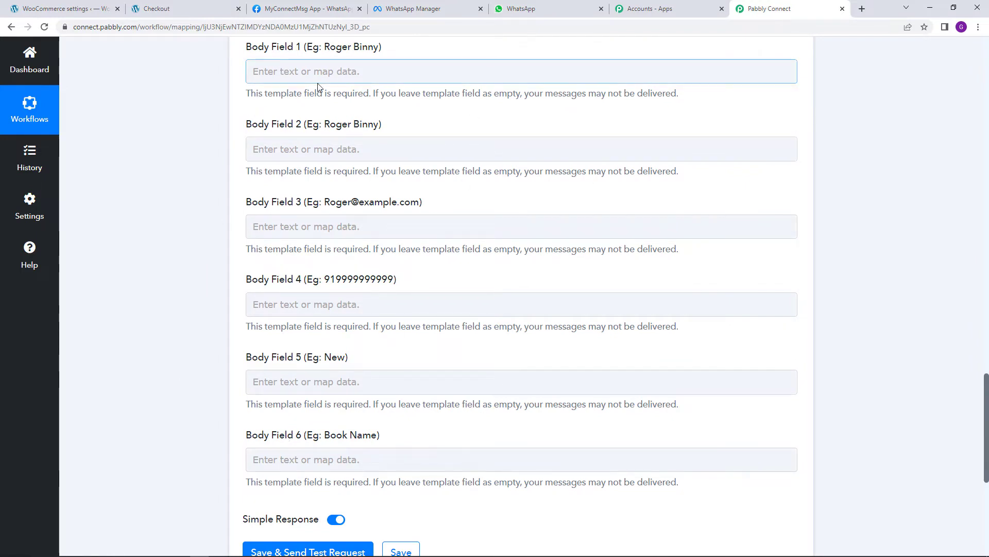
{"action": "left_click", "coordinate": [335, 7]}
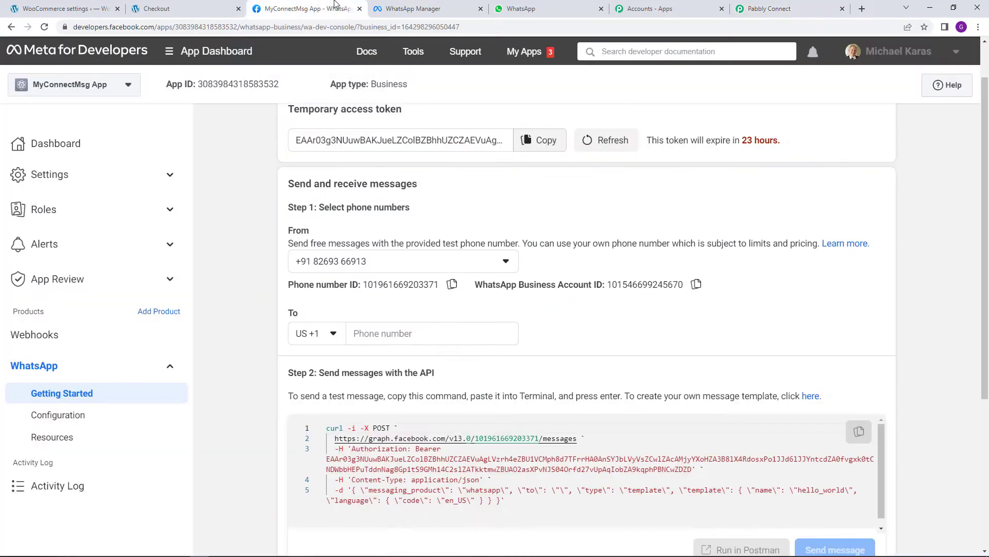
{"action": "left_click", "coordinate": [422, 9]}
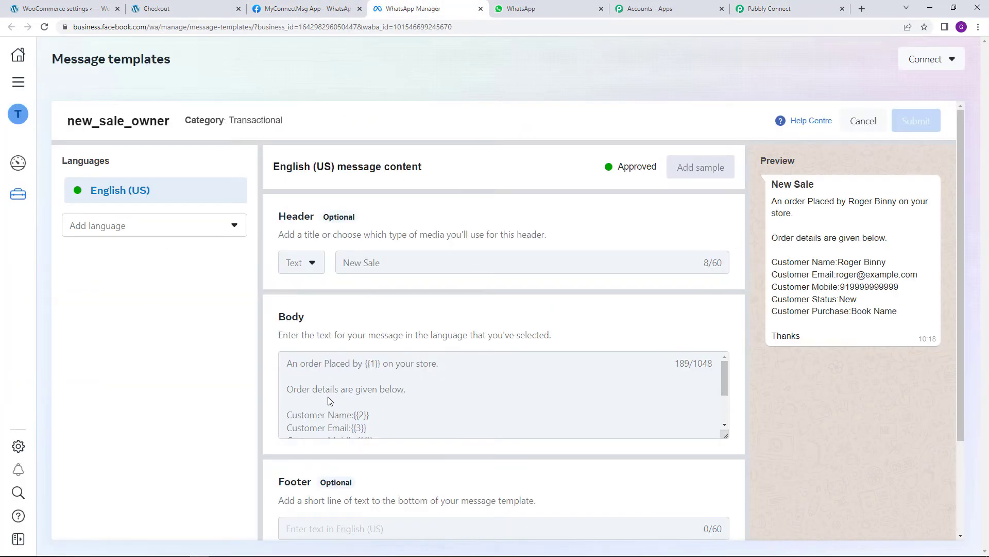
{"action": "scroll", "coordinate": [402, 387], "scroll_direction": "down", "scroll_amount": 1}
{"action": "scroll", "coordinate": [401, 388], "scroll_direction": "down", "scroll_amount": 2}
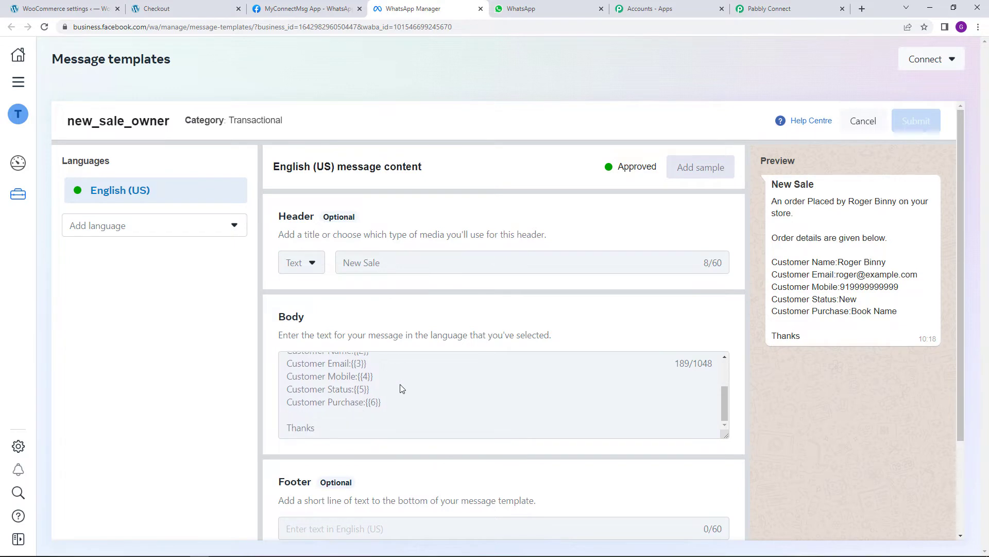
{"action": "scroll", "coordinate": [393, 373], "scroll_direction": "up", "scroll_amount": 3}
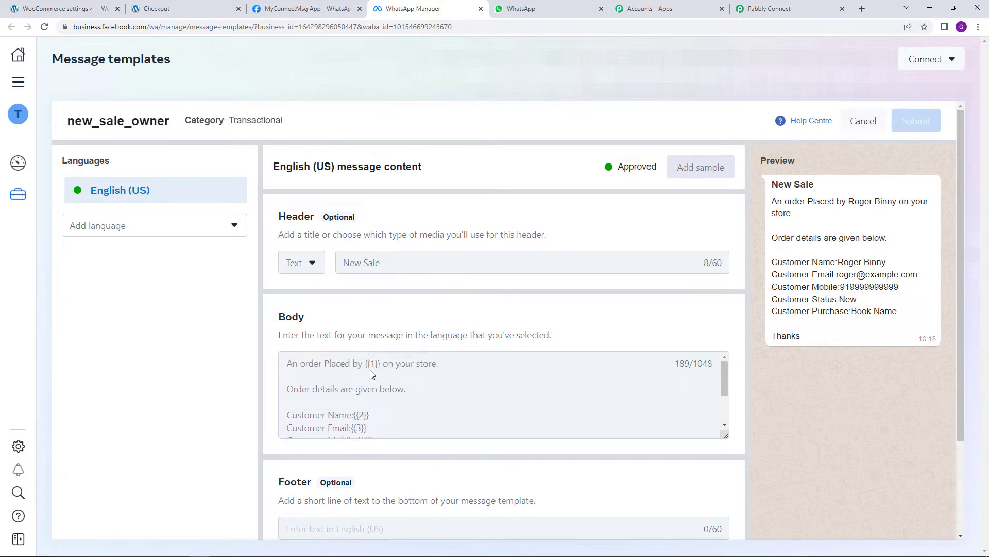
{"action": "scroll", "coordinate": [375, 368], "scroll_direction": "down", "scroll_amount": 3}
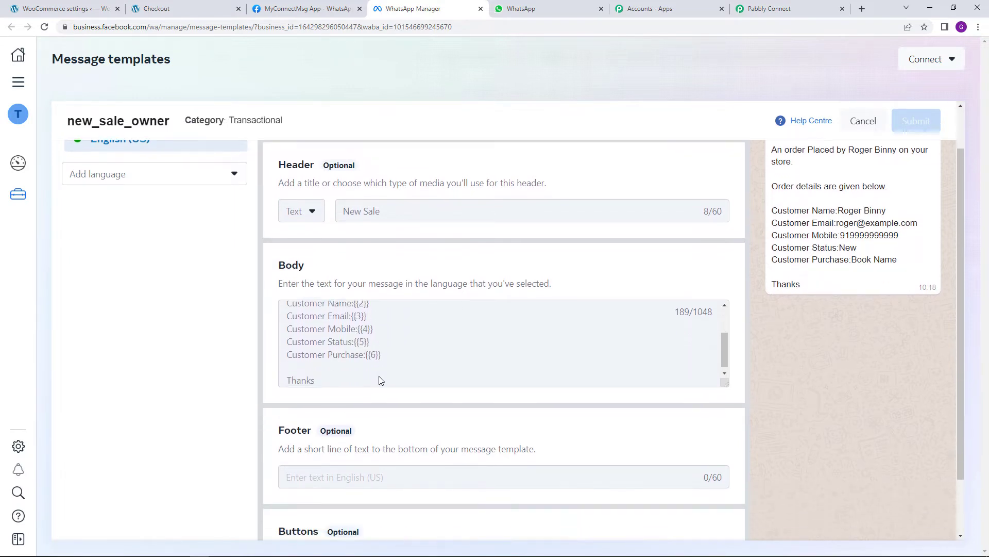
{"action": "scroll", "coordinate": [376, 333], "scroll_direction": "up", "scroll_amount": 2}
{"action": "scroll", "coordinate": [372, 356], "scroll_direction": "down", "scroll_amount": 3}
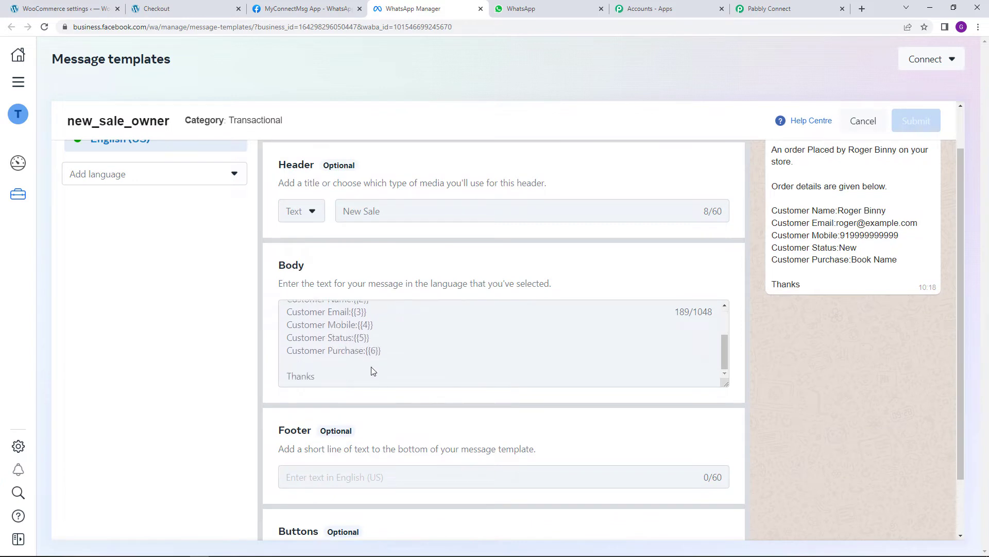
{"action": "scroll", "coordinate": [371, 369], "scroll_direction": "up", "scroll_amount": 3}
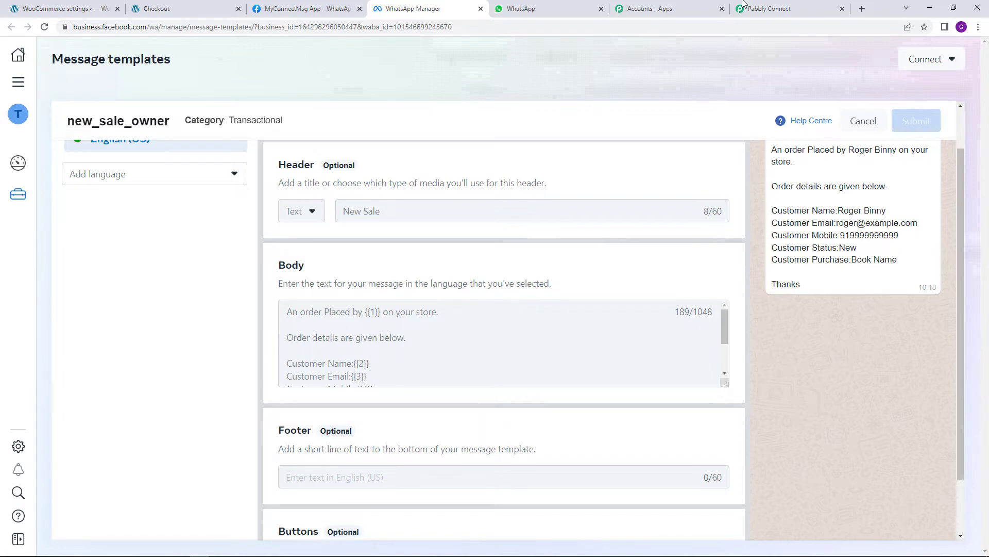
{"action": "left_click", "coordinate": [742, 4]}
{"action": "scroll", "coordinate": [469, 294], "scroll_direction": "up", "scroll_amount": 3}
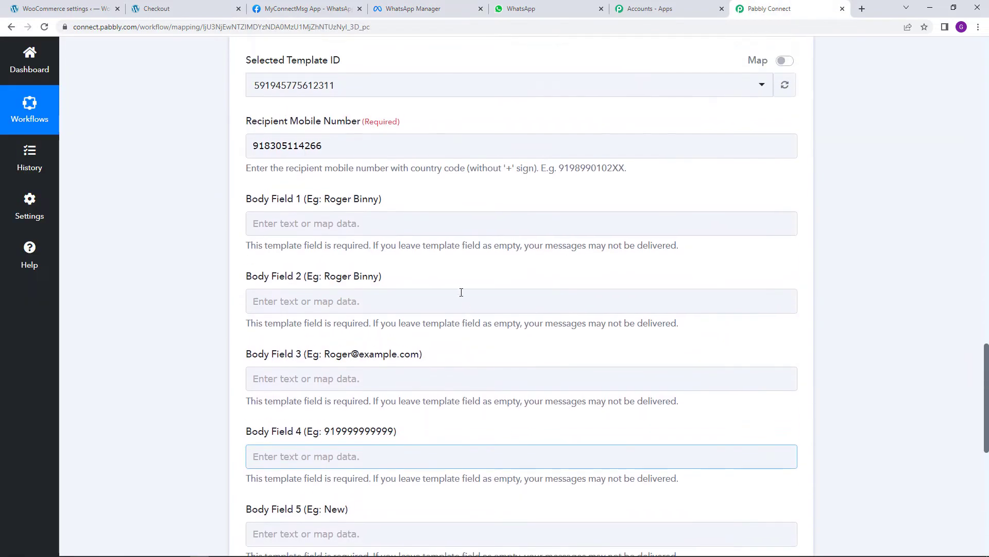
Map Billing First Name and Billing Last Name from New Order Created into Body Field 1
{"action": "left_click", "coordinate": [282, 216]}
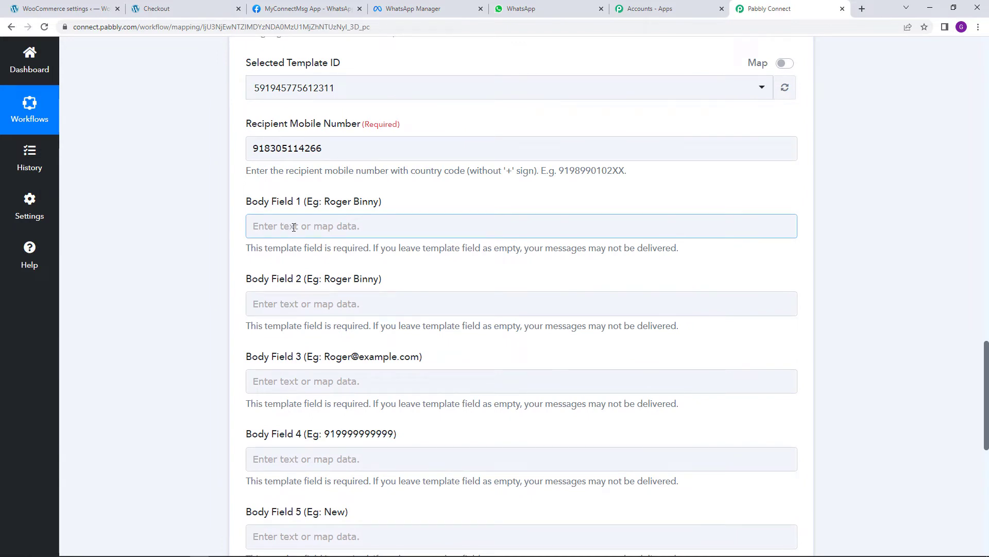
{"action": "left_click", "coordinate": [294, 227]}
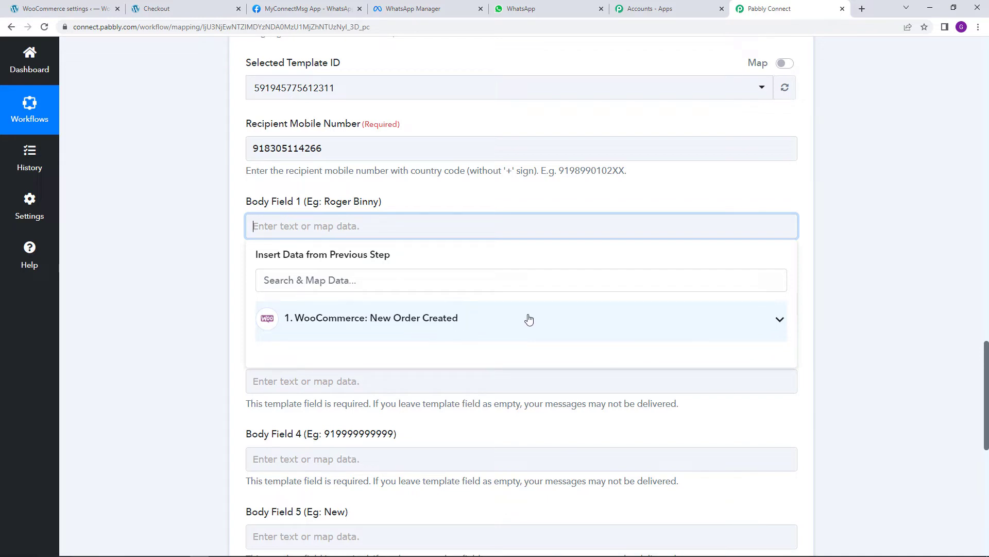
{"action": "left_click", "coordinate": [756, 317]}
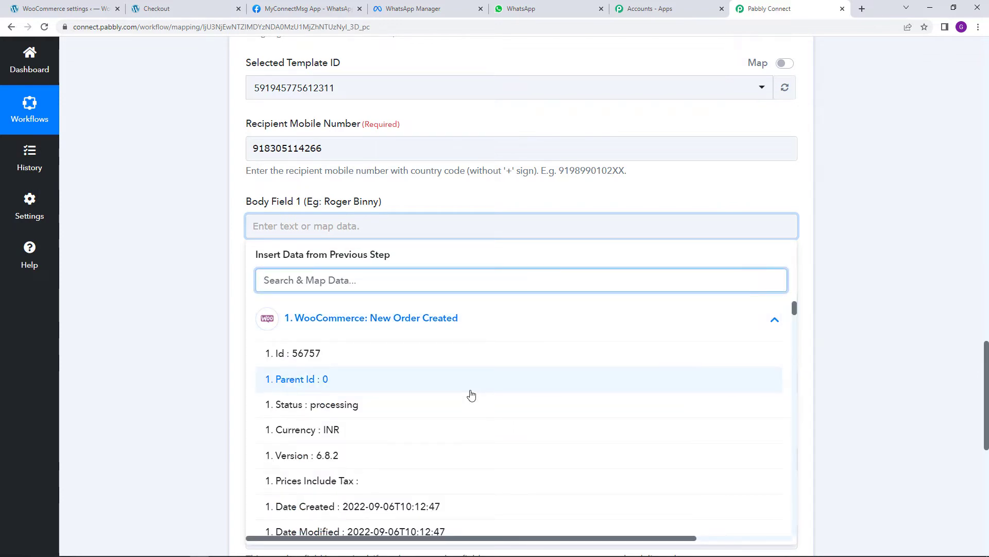
{"action": "scroll", "coordinate": [484, 416], "scroll_direction": "down", "scroll_amount": 8}
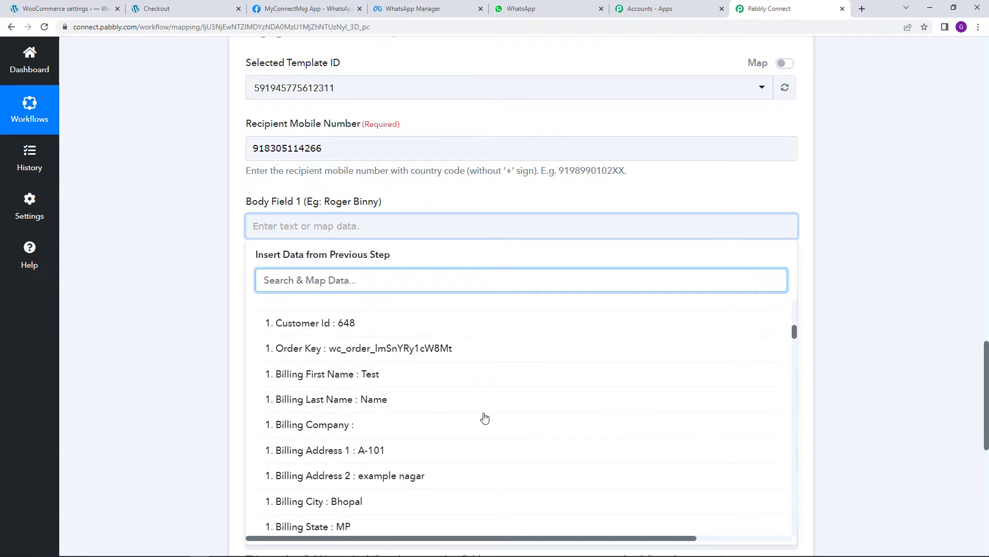
{"action": "left_click", "coordinate": [461, 375]}
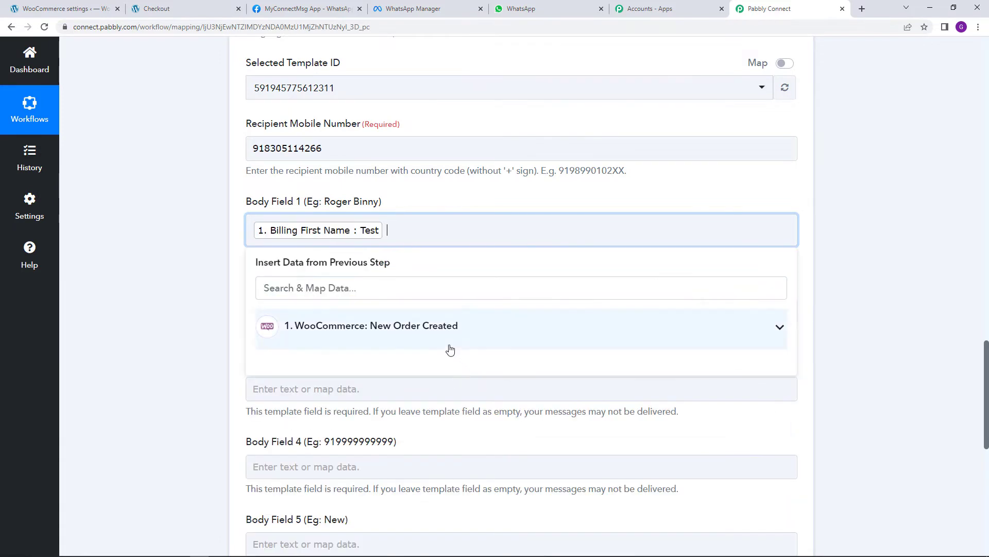
{"action": "left_click", "coordinate": [450, 348]}
{"action": "scroll", "coordinate": [490, 437], "scroll_direction": "down", "scroll_amount": 10}
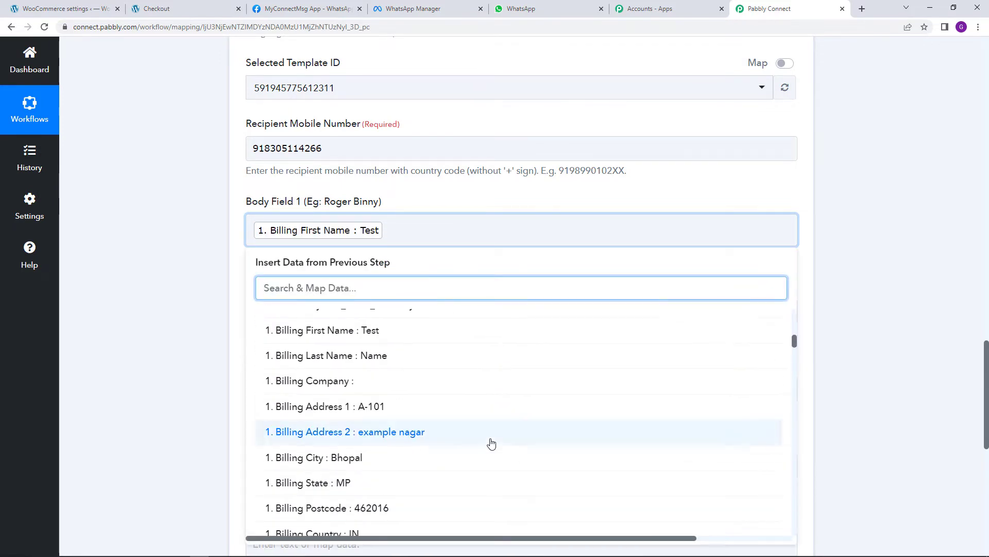
{"action": "scroll", "coordinate": [490, 441], "scroll_direction": "up", "scroll_amount": 2}
{"action": "left_click", "coordinate": [460, 457]}
{"action": "left_click", "coordinate": [484, 211]}
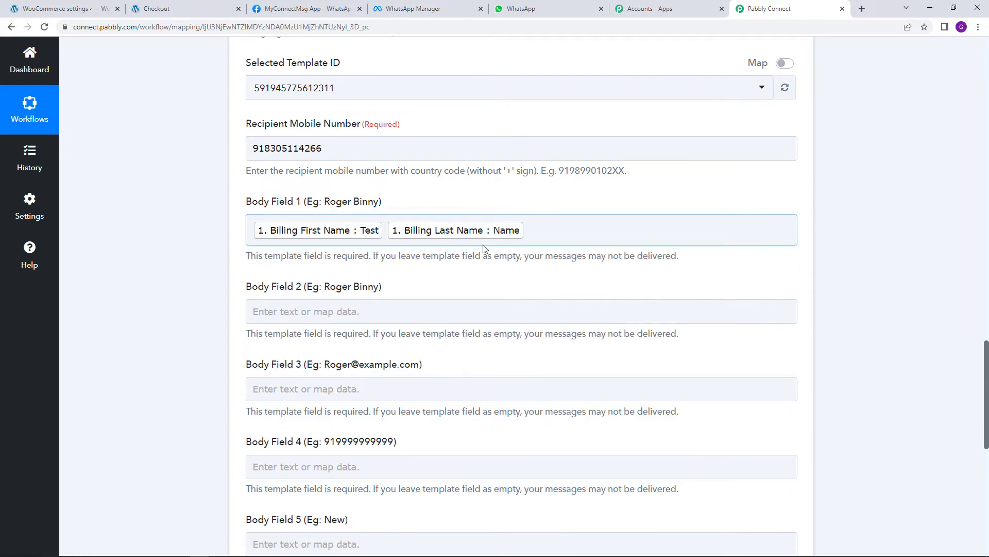
Map Billing First Name and Billing Last Name into Body Field 2 as well
{"action": "scroll", "coordinate": [484, 249], "scroll_direction": "down", "scroll_amount": 3}
{"action": "scroll", "coordinate": [435, 210], "scroll_direction": "up", "scroll_amount": 1}
{"action": "left_click", "coordinate": [426, 202]}
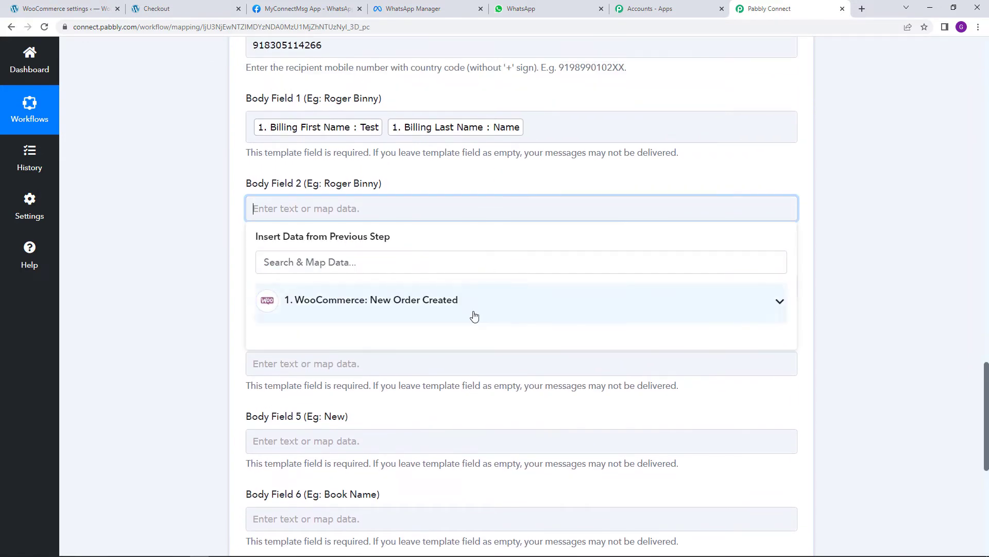
{"action": "left_click", "coordinate": [474, 315]}
{"action": "scroll", "coordinate": [518, 408], "scroll_direction": "down", "scroll_amount": 7}
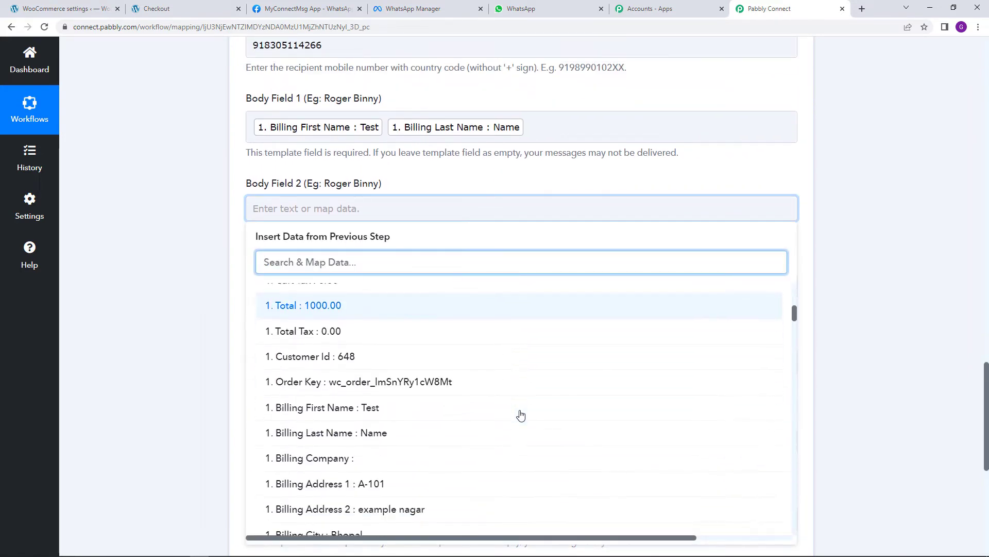
{"action": "scroll", "coordinate": [521, 415], "scroll_direction": "down", "scroll_amount": 2}
{"action": "left_click", "coordinate": [469, 358]}
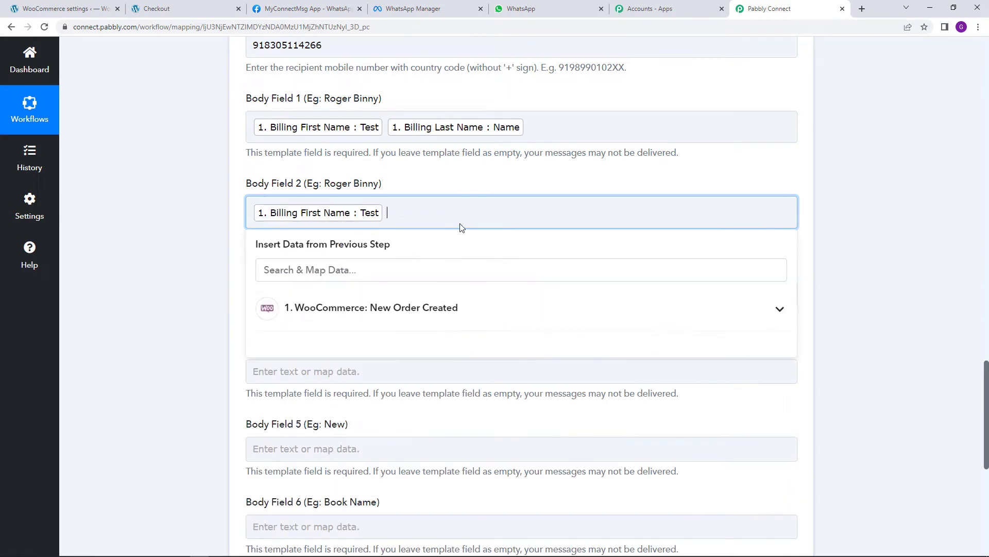
{"action": "left_click", "coordinate": [464, 316]}
{"action": "scroll", "coordinate": [479, 438], "scroll_direction": "down", "scroll_amount": 7}
{"action": "scroll", "coordinate": [479, 439], "scroll_direction": "up", "scroll_amount": 2}
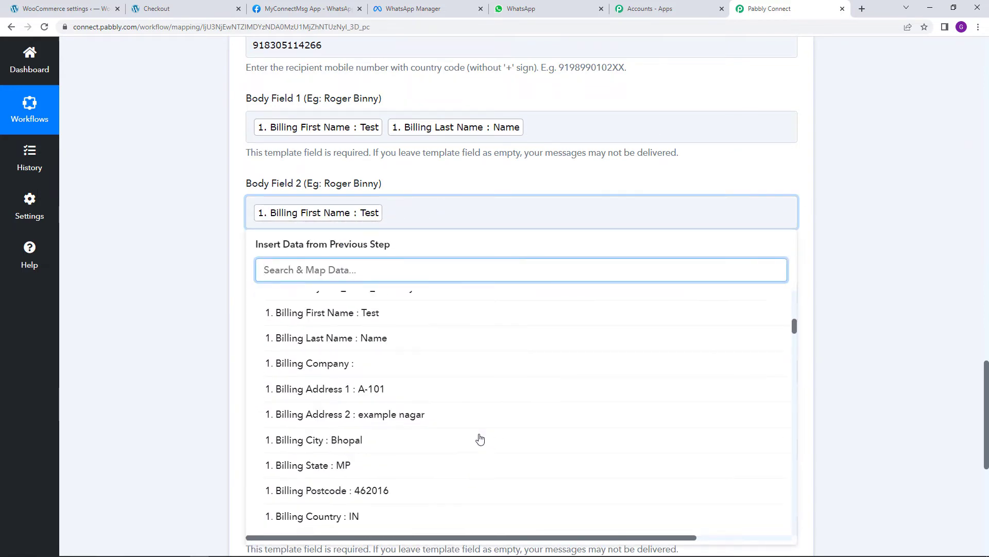
{"action": "scroll", "coordinate": [480, 438], "scroll_direction": "up", "scroll_amount": 1}
{"action": "left_click", "coordinate": [420, 398]}
{"action": "left_click", "coordinate": [448, 179]}
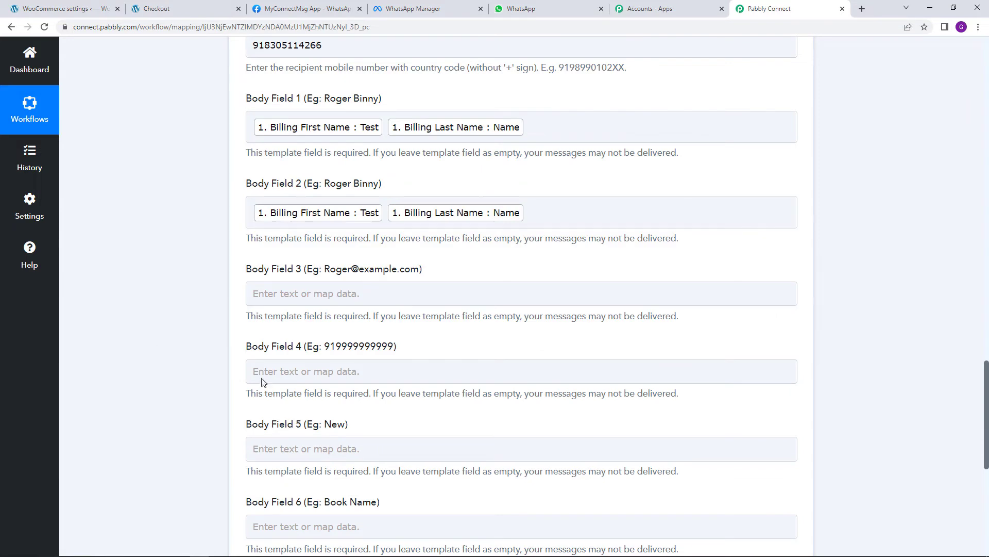
Map Billing Email into Body Field 3 and Billing Phone into Body Field 4
{"action": "left_click", "coordinate": [319, 292]}
{"action": "left_click", "coordinate": [417, 387]}
{"action": "scroll", "coordinate": [463, 431], "scroll_direction": "down", "scroll_amount": 5}
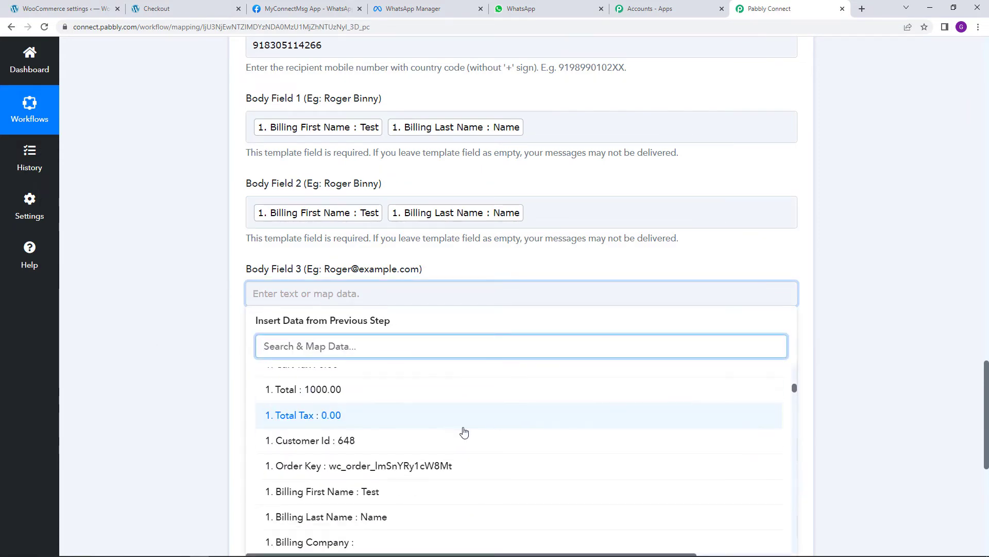
{"action": "scroll", "coordinate": [464, 431], "scroll_direction": "down", "scroll_amount": 3}
{"action": "left_click", "coordinate": [433, 462]}
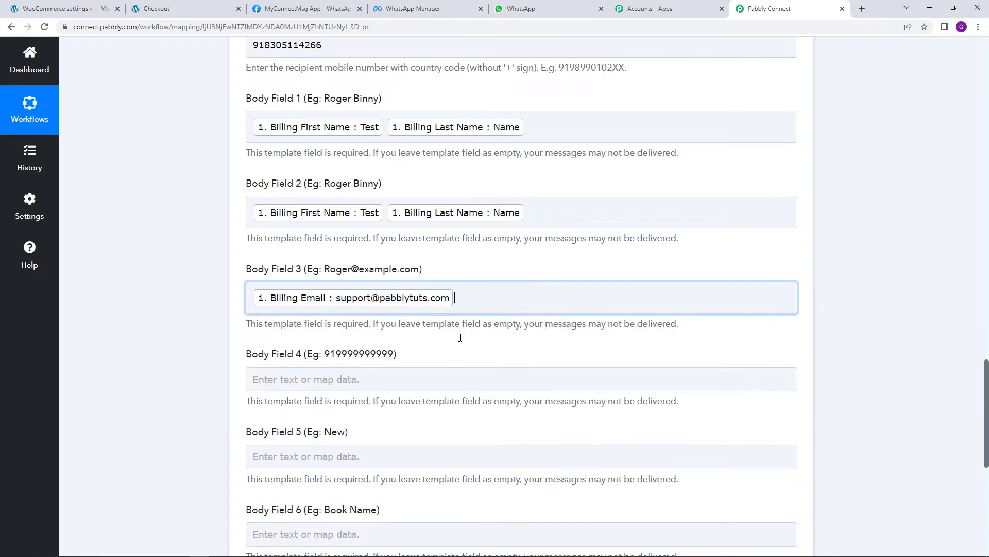
{"action": "left_click", "coordinate": [452, 279]}
{"action": "scroll", "coordinate": [438, 275], "scroll_direction": "down", "scroll_amount": 2}
{"action": "left_click", "coordinate": [463, 292]}
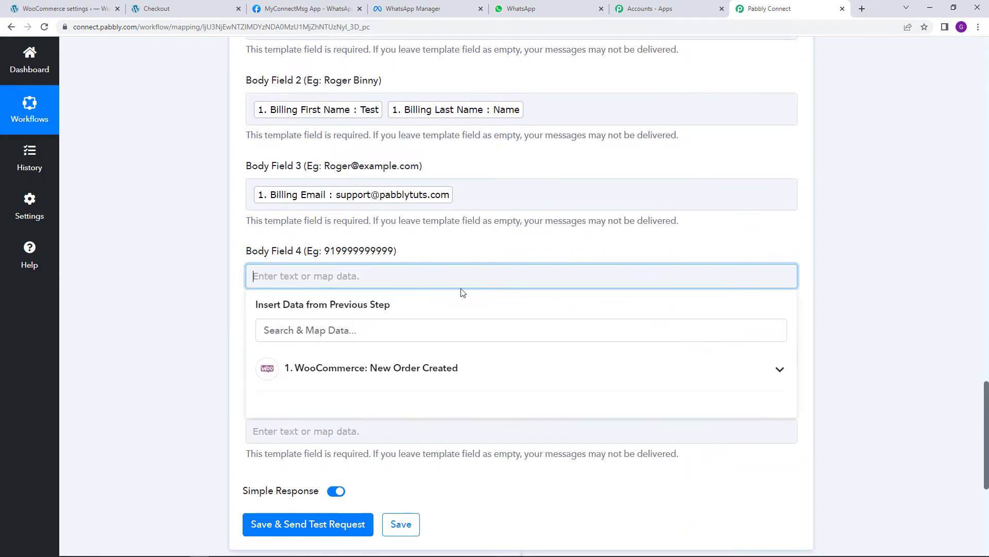
{"action": "left_click", "coordinate": [480, 370]}
{"action": "scroll", "coordinate": [469, 450], "scroll_direction": "down", "scroll_amount": 5}
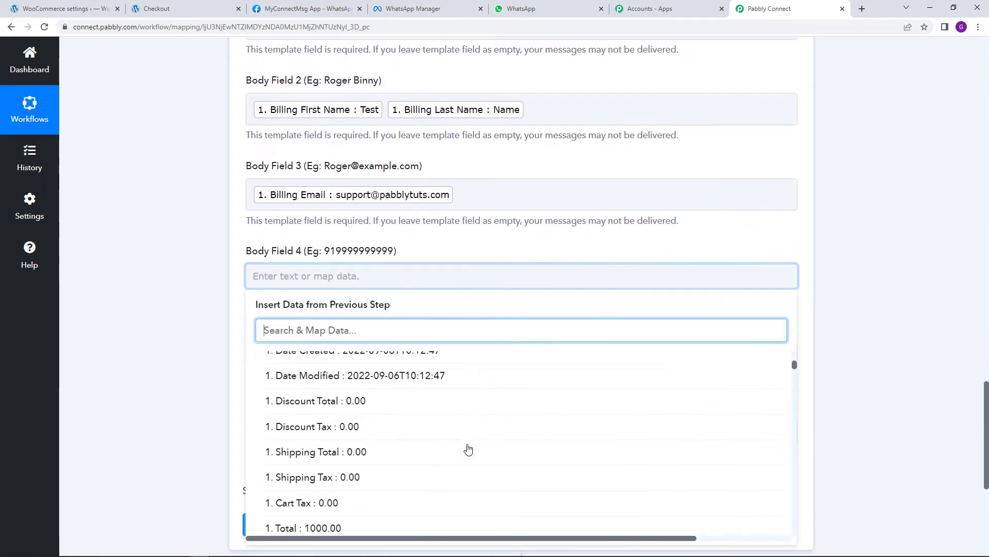
{"action": "scroll", "coordinate": [468, 449], "scroll_direction": "down", "scroll_amount": 8}
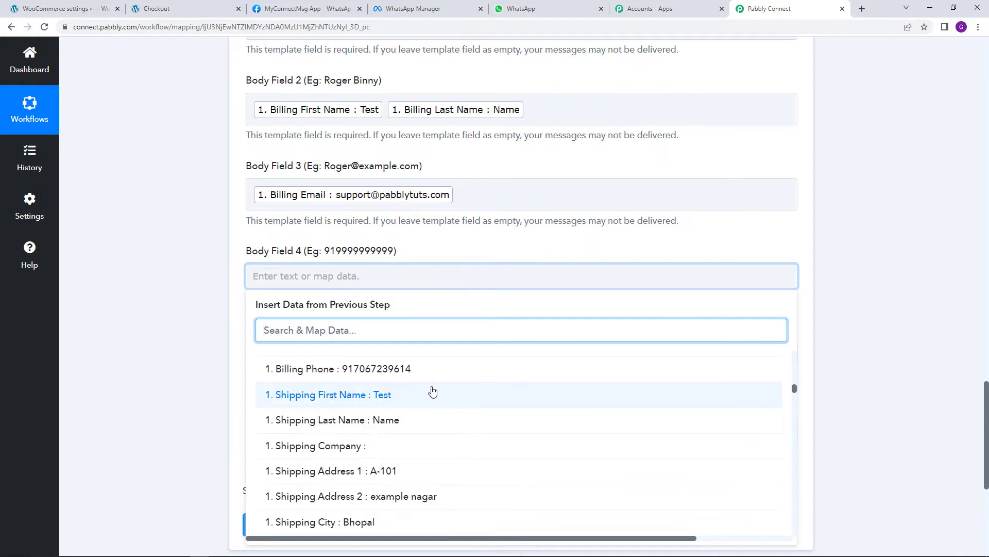
{"action": "left_click", "coordinate": [424, 369]}
{"action": "left_click", "coordinate": [470, 335]}
Start Body Field 5's value New by typing N
{"action": "scroll", "coordinate": [402, 324], "scroll_direction": "down", "scroll_amount": 1}
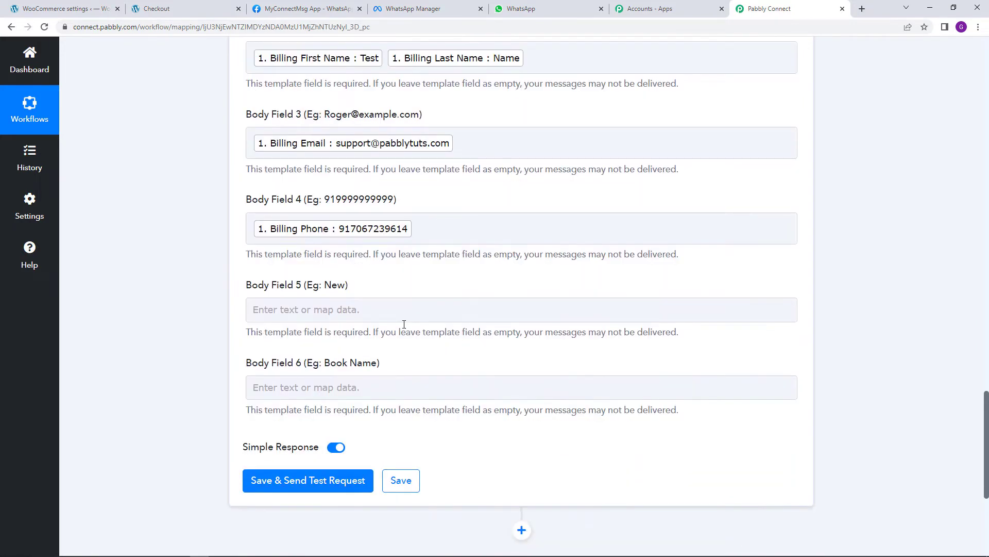
{"action": "left_click", "coordinate": [372, 314]}
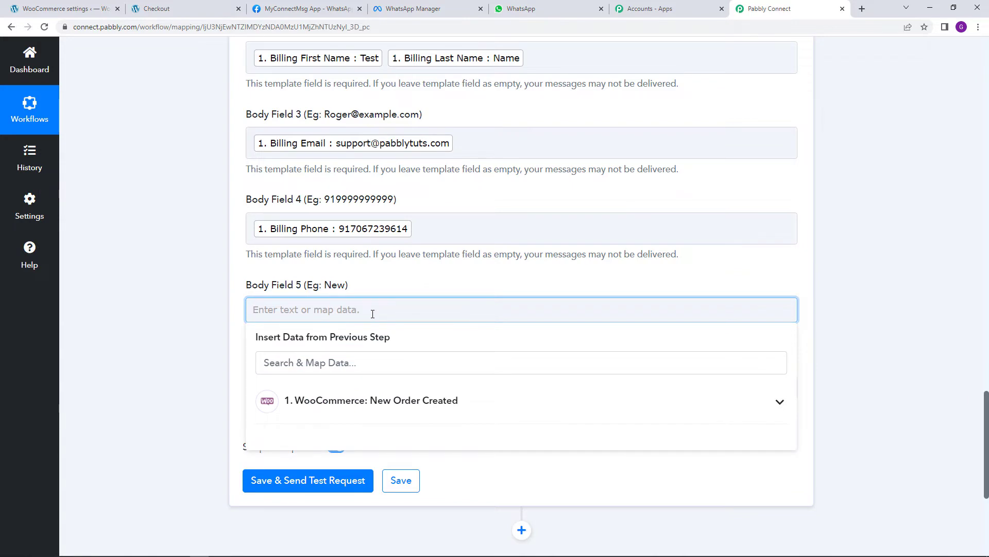
{"action": "type", "text": "New"}
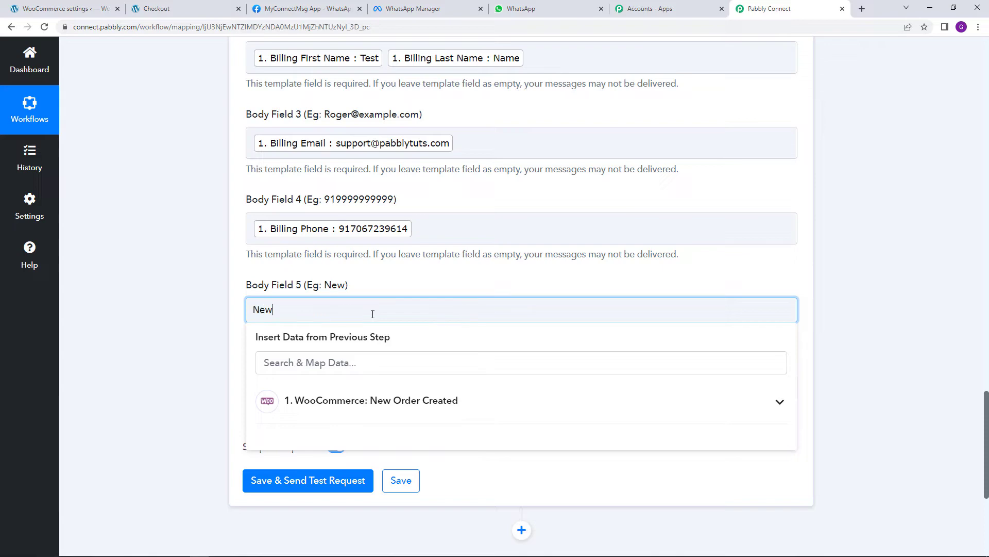
{"action": "left_click", "coordinate": [395, 269]}
{"action": "scroll", "coordinate": [378, 309], "scroll_direction": "down", "scroll_amount": 2}
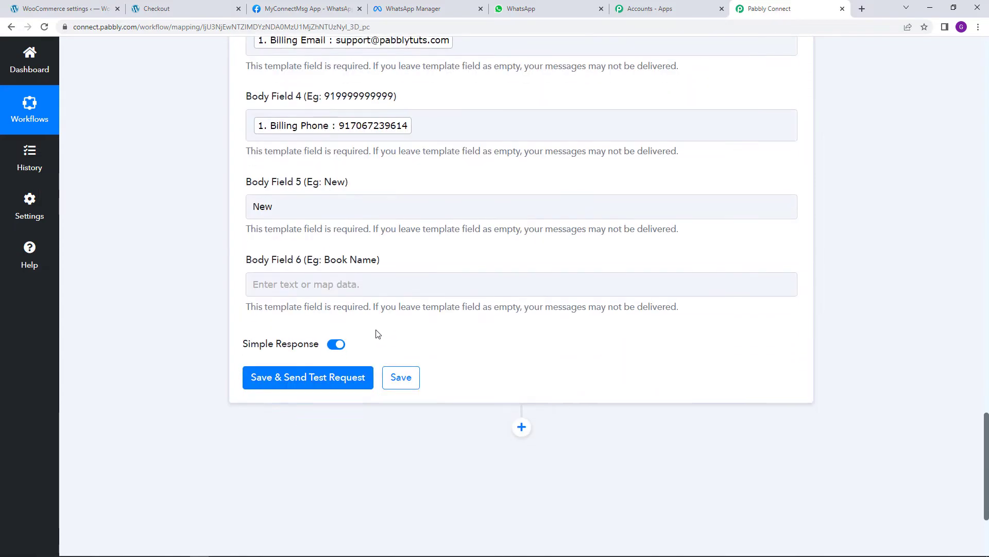
{"action": "left_click", "coordinate": [359, 283]}
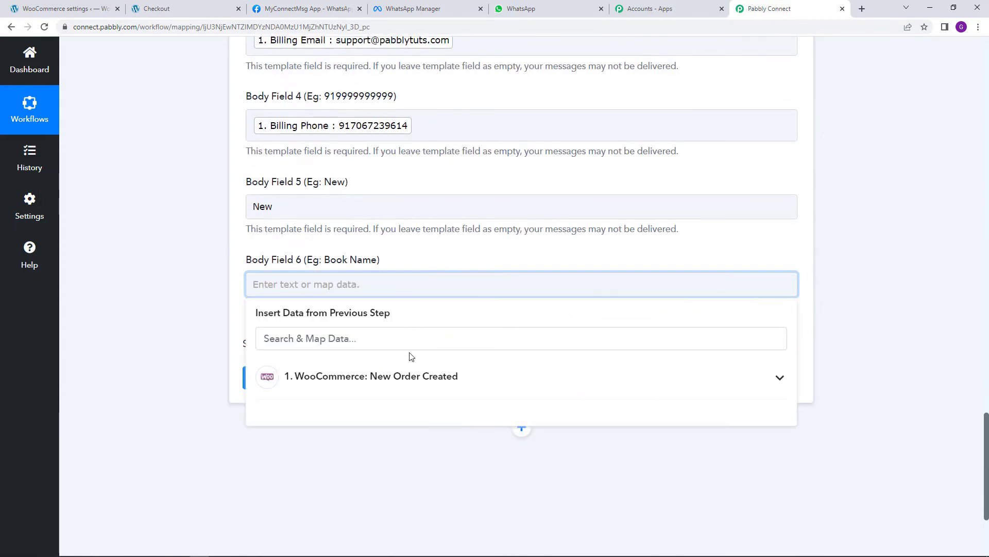
{"action": "left_click", "coordinate": [398, 378]}
{"action": "type", "text": "item"}
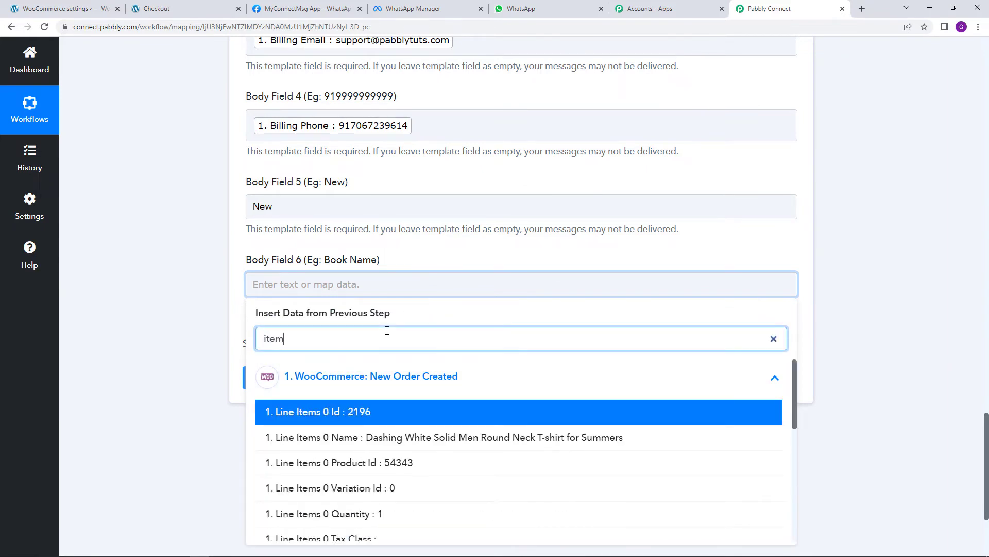
{"action": "left_click", "coordinate": [474, 440]}
{"action": "left_click", "coordinate": [535, 258]}
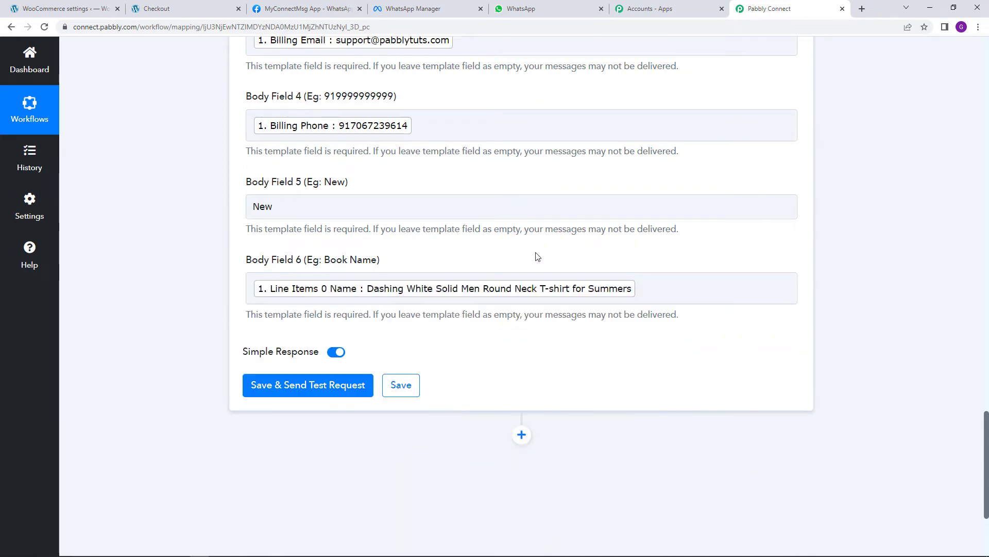
{"action": "scroll", "coordinate": [536, 283], "scroll_direction": "up", "scroll_amount": 5}
{"action": "scroll", "coordinate": [541, 304], "scroll_direction": "up", "scroll_amount": 3}
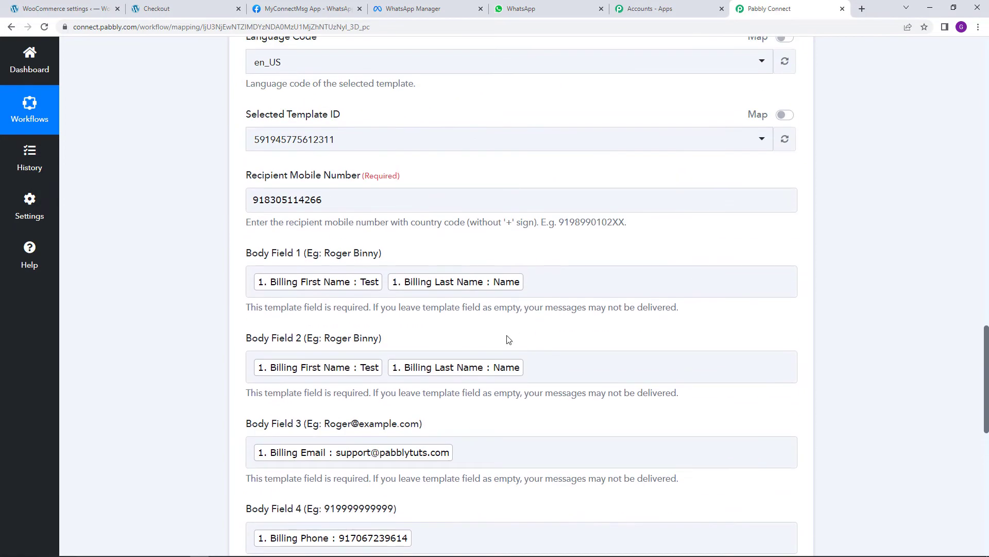
{"action": "scroll", "coordinate": [495, 397], "scroll_direction": "down", "scroll_amount": 6}
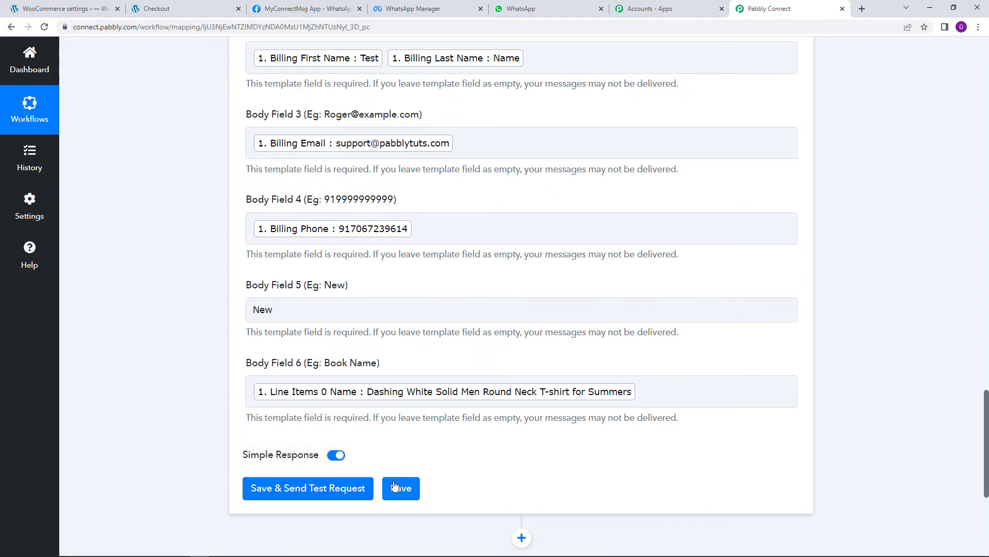
{"action": "scroll", "coordinate": [393, 481], "scroll_direction": "up", "scroll_amount": 6}
{"action": "scroll", "coordinate": [247, 283], "scroll_direction": "down", "scroll_amount": 4}
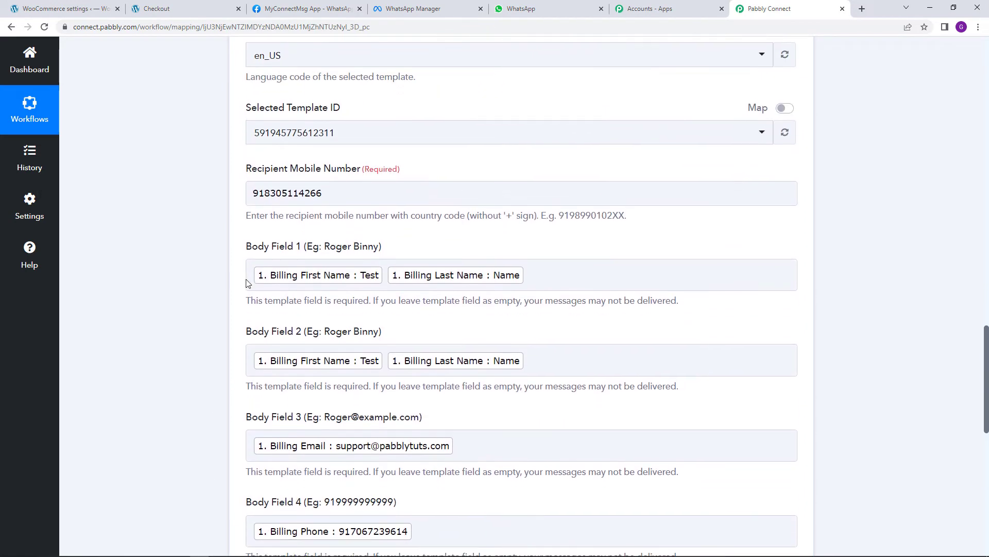
{"action": "scroll", "coordinate": [247, 283], "scroll_direction": "up", "scroll_amount": 1}
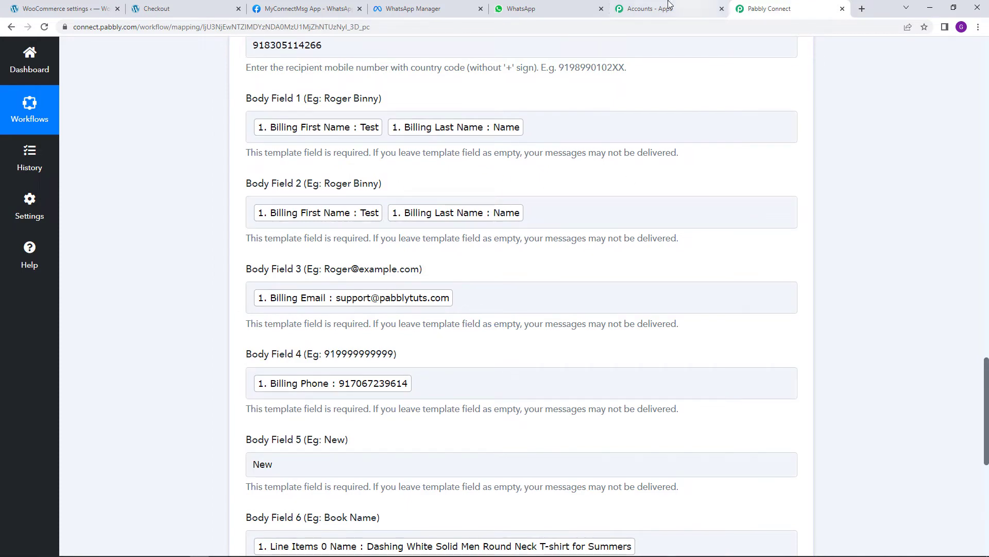
After glancing at the WhatsApp Manager and WhatsApp Web tabs, save the owner message step's mappings
{"action": "left_click", "coordinate": [446, 5]}
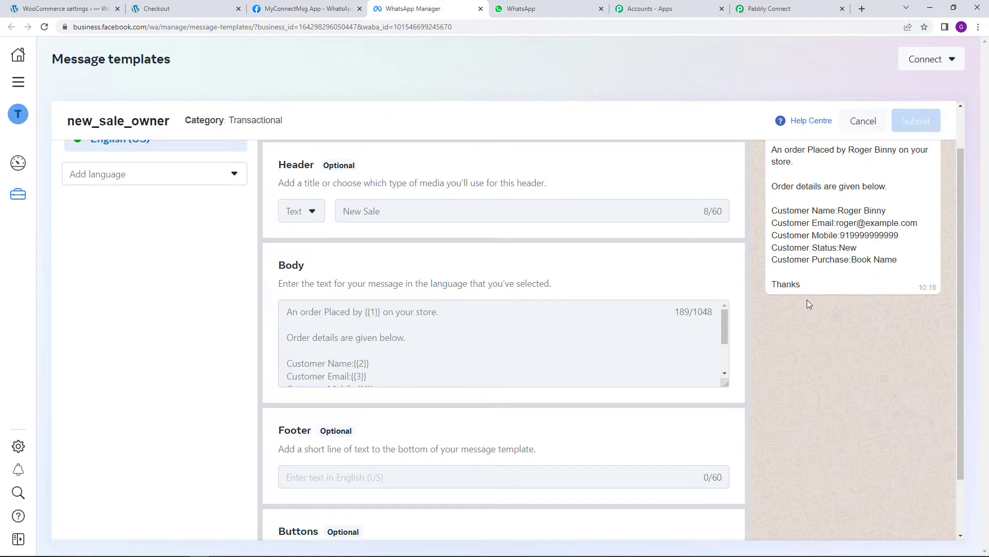
{"action": "left_click", "coordinate": [533, 6]}
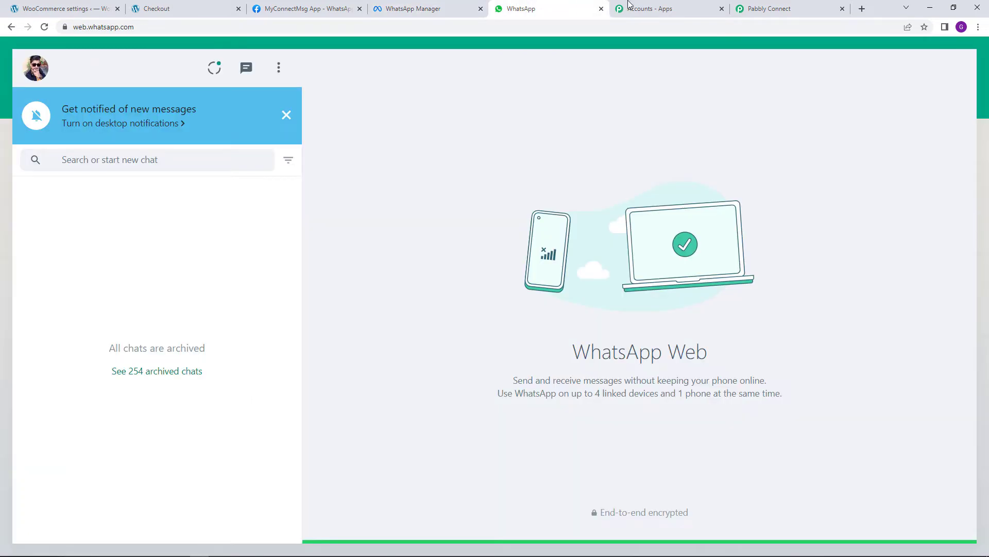
{"action": "left_click", "coordinate": [776, 7]}
{"action": "scroll", "coordinate": [596, 453], "scroll_direction": "down", "scroll_amount": 6}
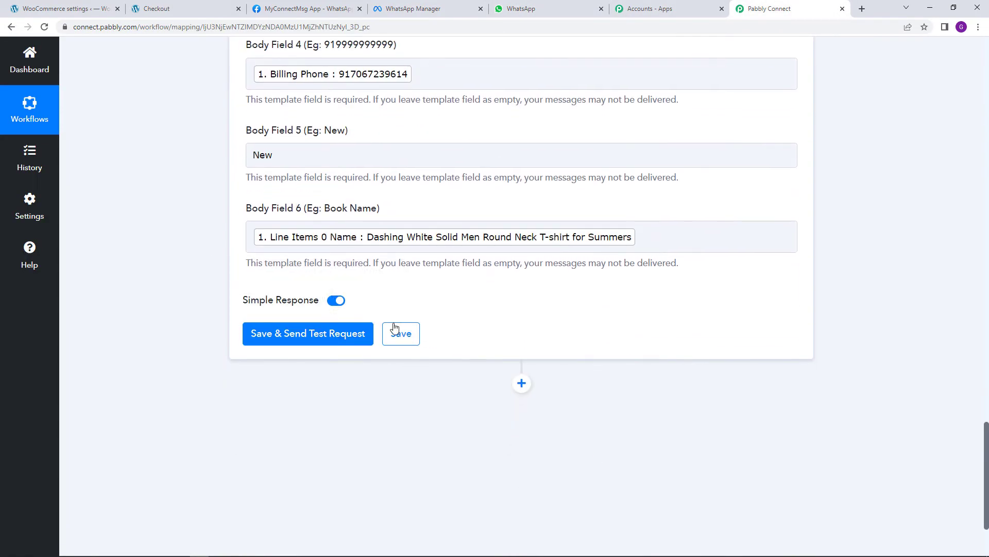
{"action": "left_click", "coordinate": [395, 330]}
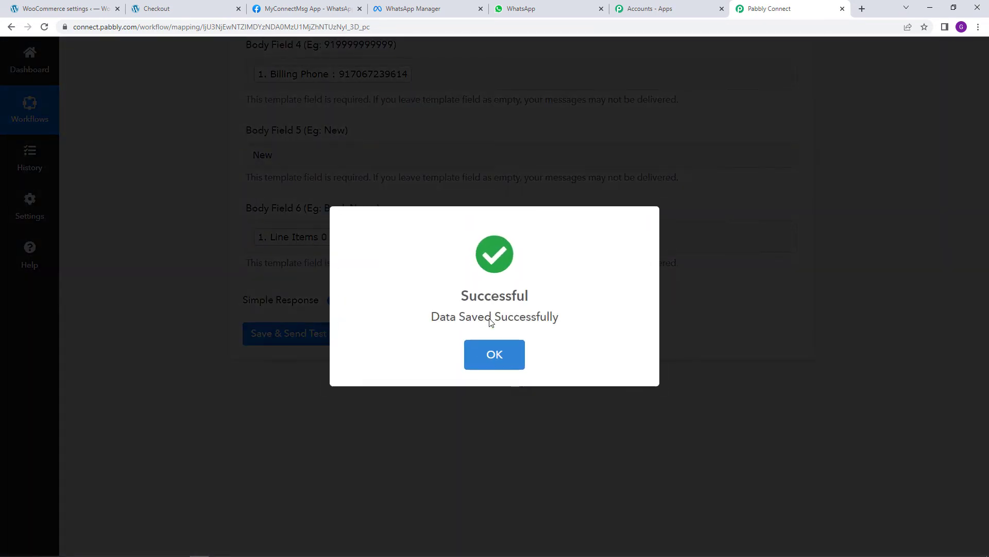
{"action": "scroll", "coordinate": [489, 323], "scroll_direction": "up", "scroll_amount": 2}
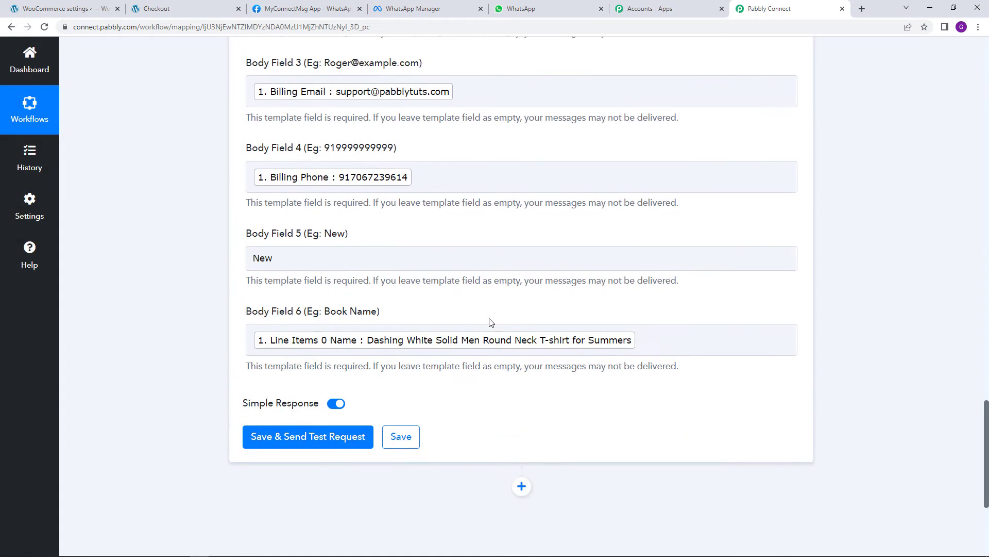
{"action": "scroll", "coordinate": [500, 415], "scroll_direction": "down", "scroll_amount": 2}
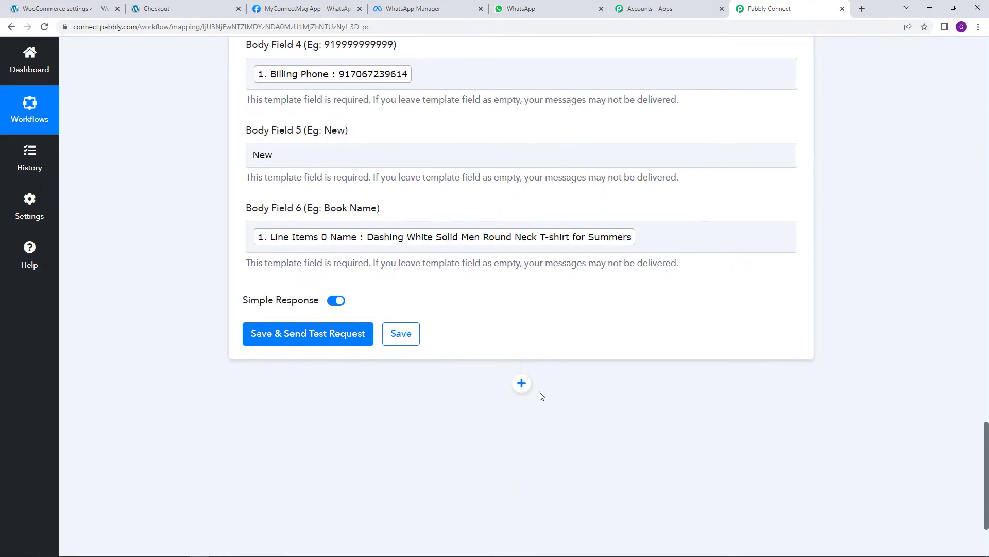
Add another WhatsApp Cloud API 'Send Template Message' action using the existing WhatsApp Cloud API #28 connection
{"action": "left_click", "coordinate": [522, 383]}
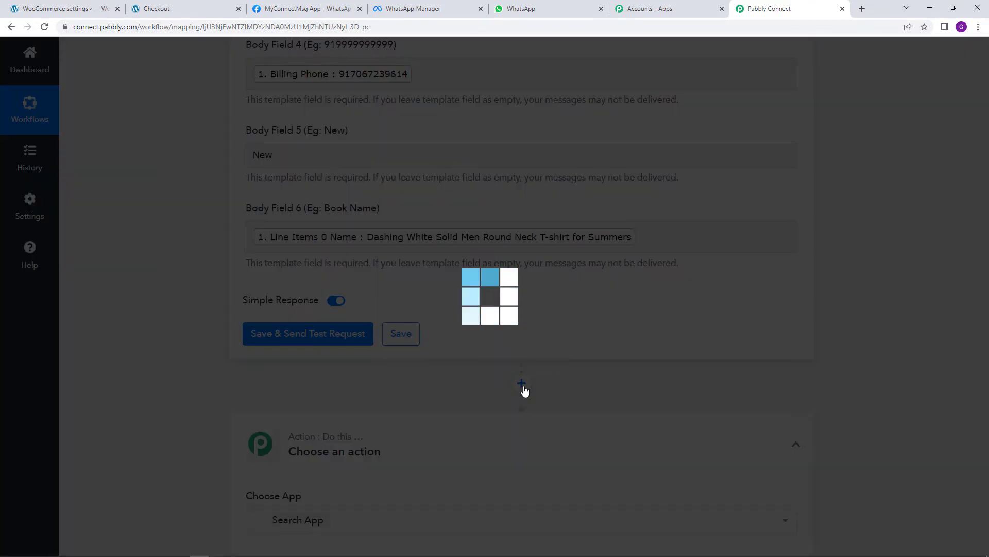
{"action": "scroll", "coordinate": [449, 438], "scroll_direction": "down", "scroll_amount": 3}
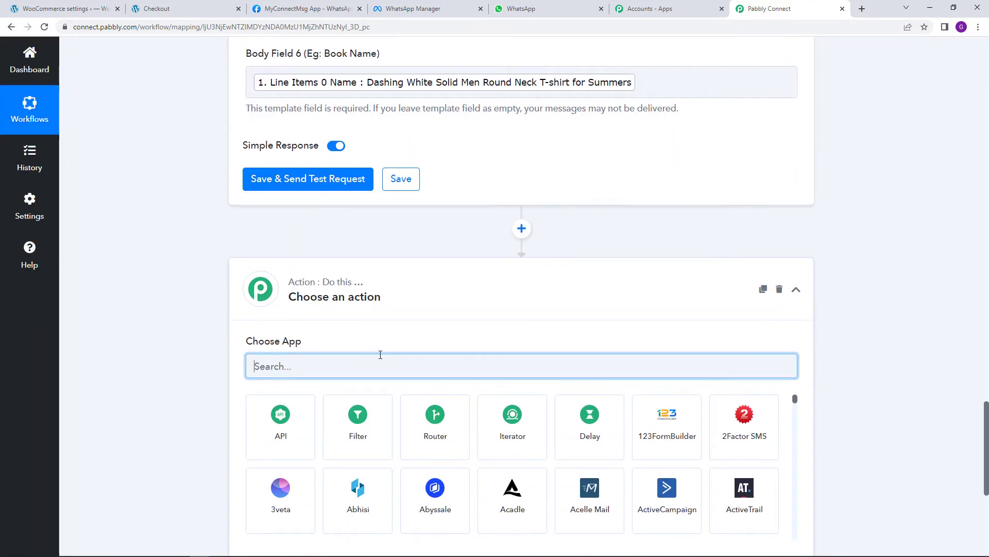
{"action": "type", "text": "whats"}
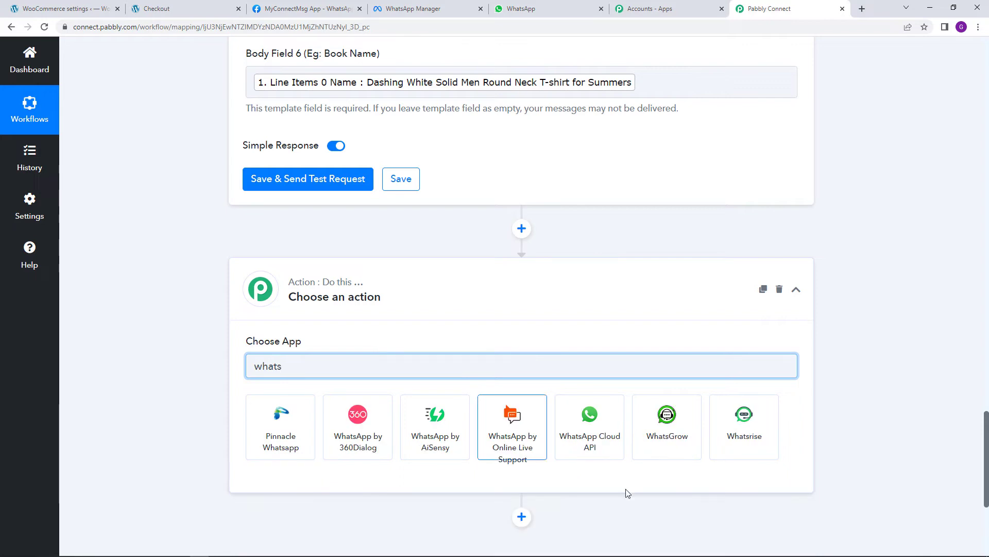
{"action": "left_click", "coordinate": [609, 448]}
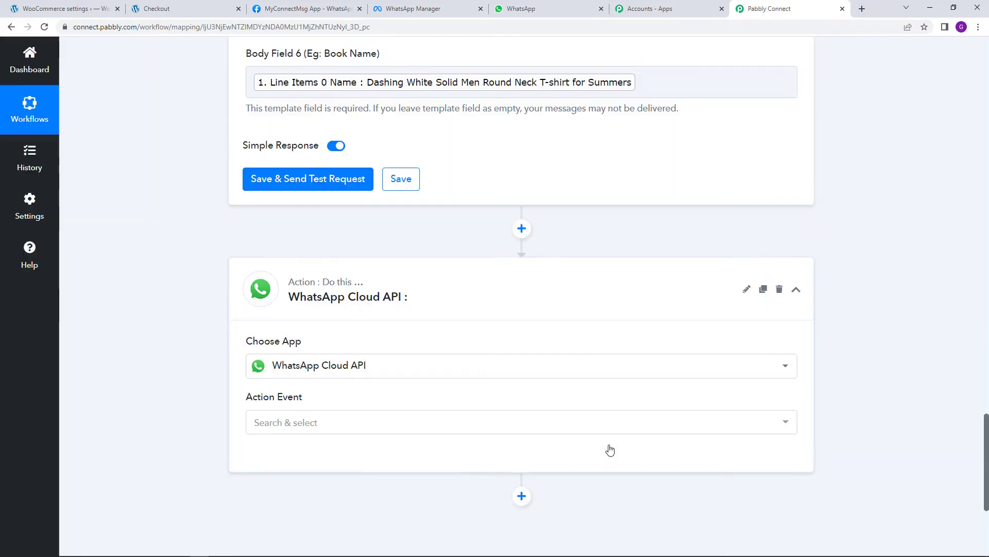
{"action": "left_click", "coordinate": [440, 432]}
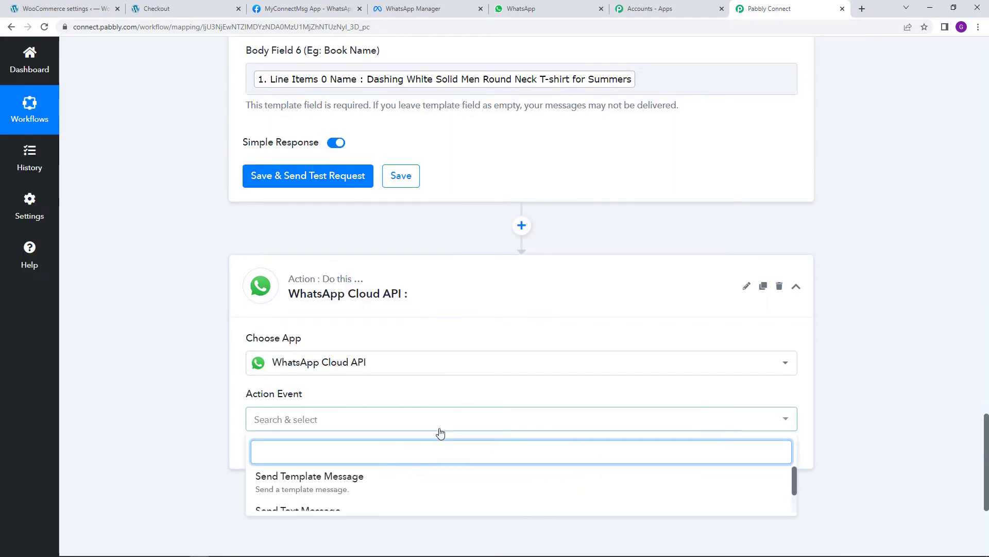
{"action": "scroll", "coordinate": [428, 412], "scroll_direction": "down", "scroll_amount": 2}
{"action": "left_click", "coordinate": [418, 390]}
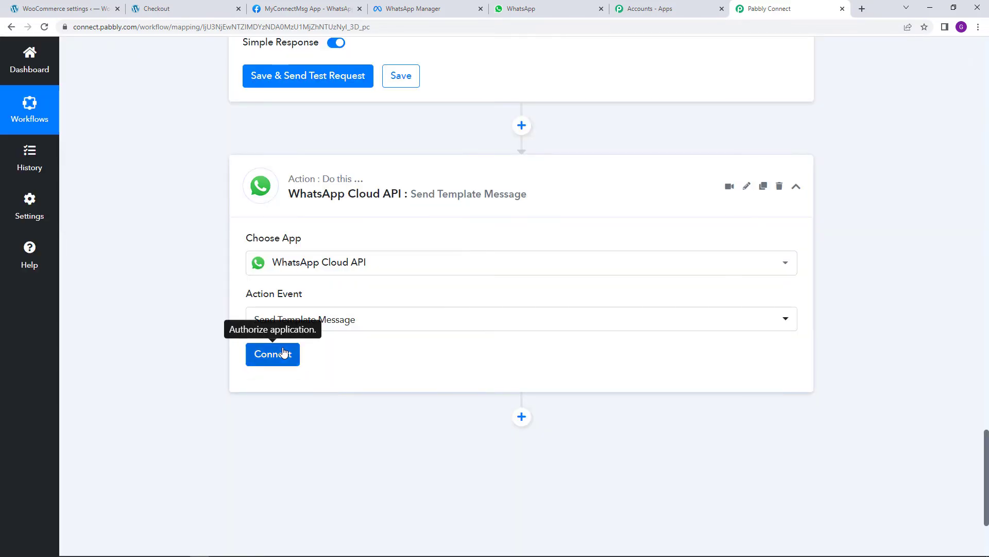
{"action": "left_click", "coordinate": [283, 352]}
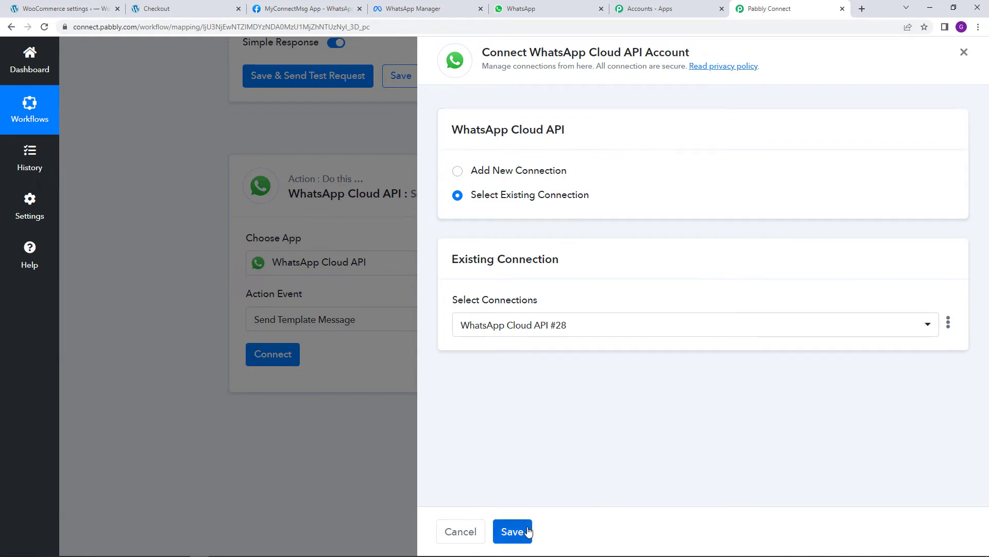
{"action": "left_click", "coordinate": [528, 532]}
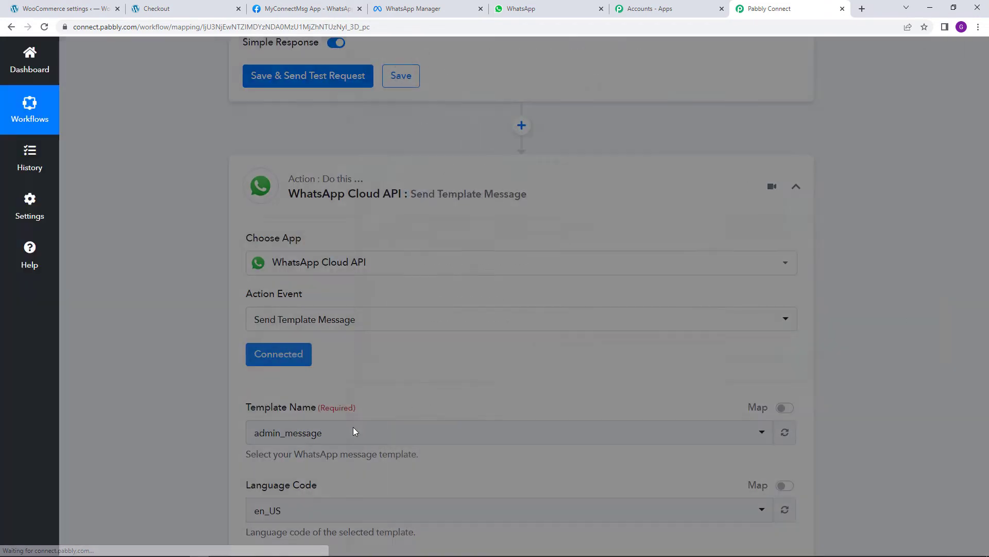
{"action": "scroll", "coordinate": [404, 428], "scroll_direction": "down", "scroll_amount": 2}
{"action": "scroll", "coordinate": [390, 338], "scroll_direction": "down", "scroll_amount": 3}
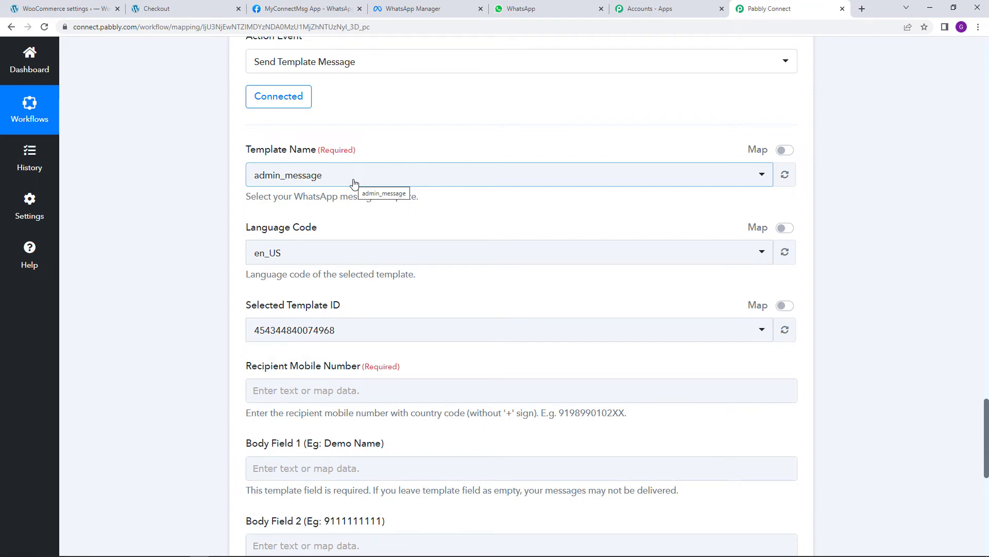
Replace the outdated WhatsApp Manager tab with a fresh Message templates page
{"action": "left_click", "coordinate": [413, 9]}
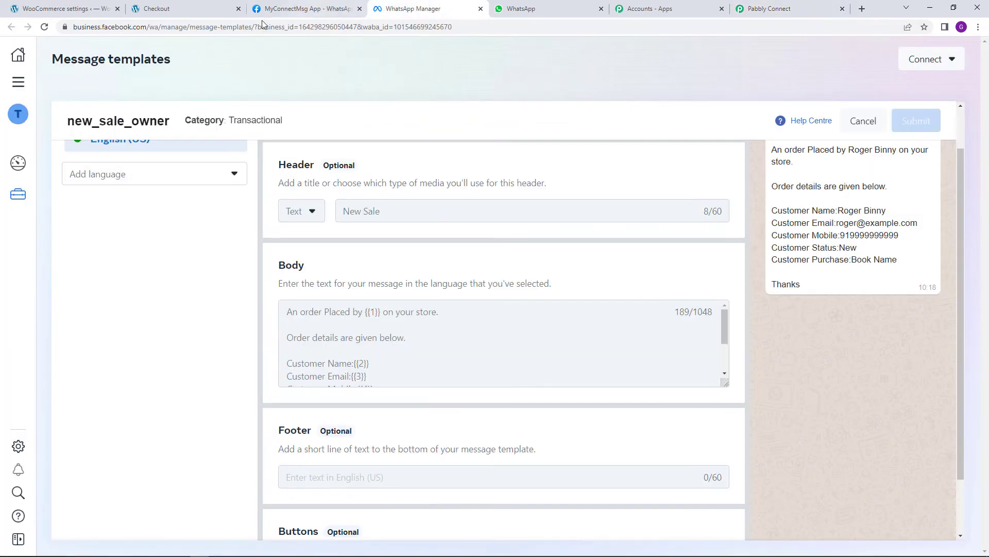
{"action": "left_click", "coordinate": [481, 9]}
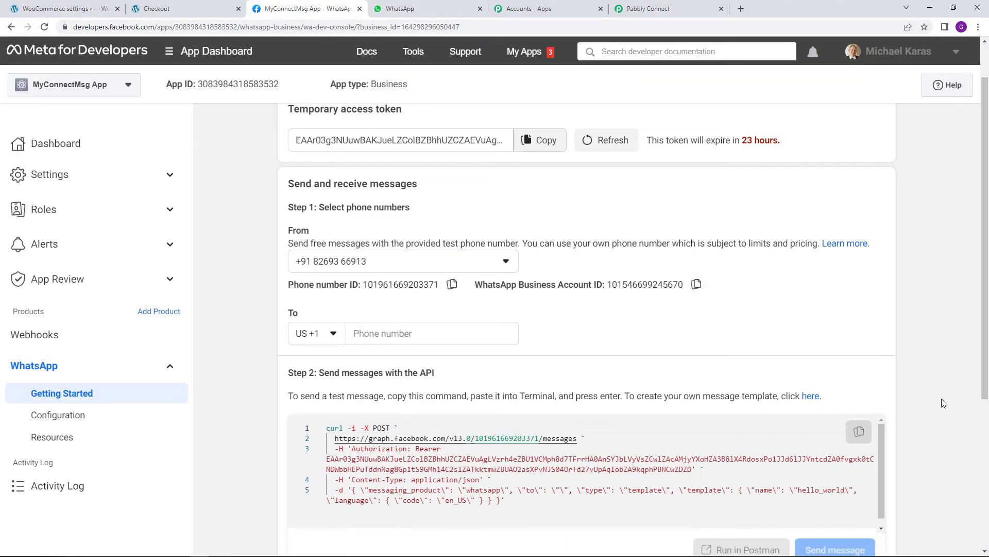
{"action": "left_click", "coordinate": [810, 395]}
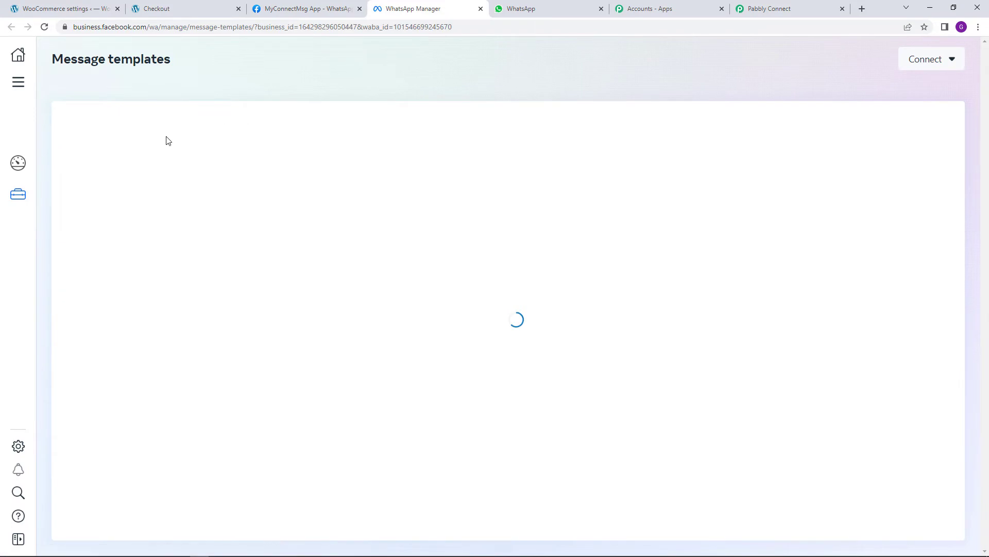
Search 'new_purchase' and review the new_purchase_customer Order Confirmation text, then return to Pabbly Connect
{"action": "left_click", "coordinate": [165, 124]}
{"action": "type", "text": "n"}
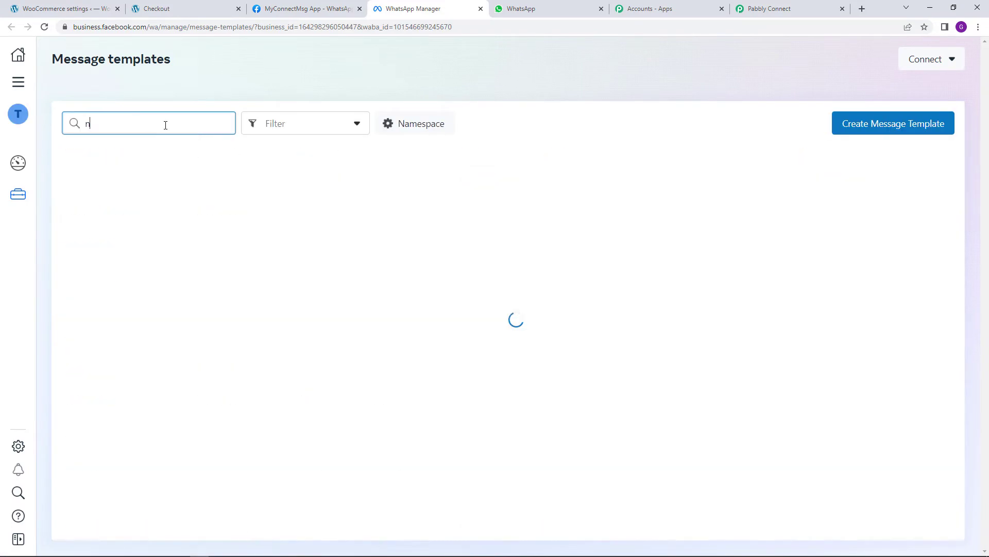
{"action": "type", "text": "ew_purchase"}
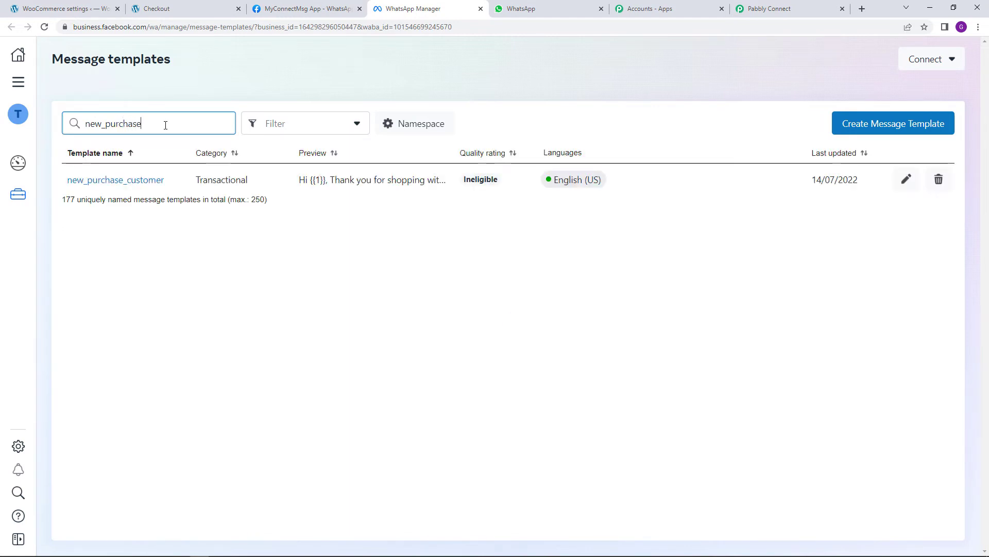
{"action": "left_click", "coordinate": [150, 179]}
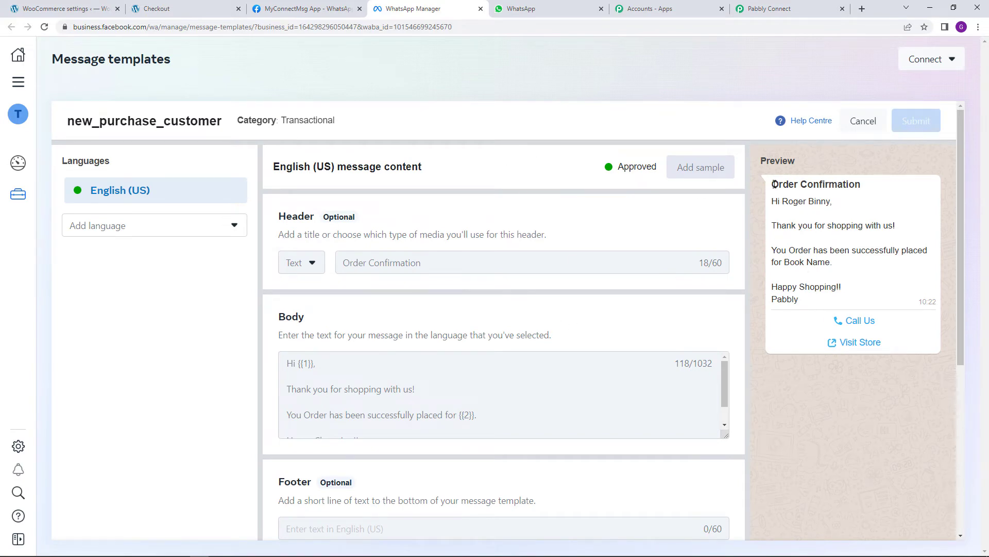
{"action": "left_click_drag", "start_coordinate": [774, 184], "coordinate": [823, 308]}
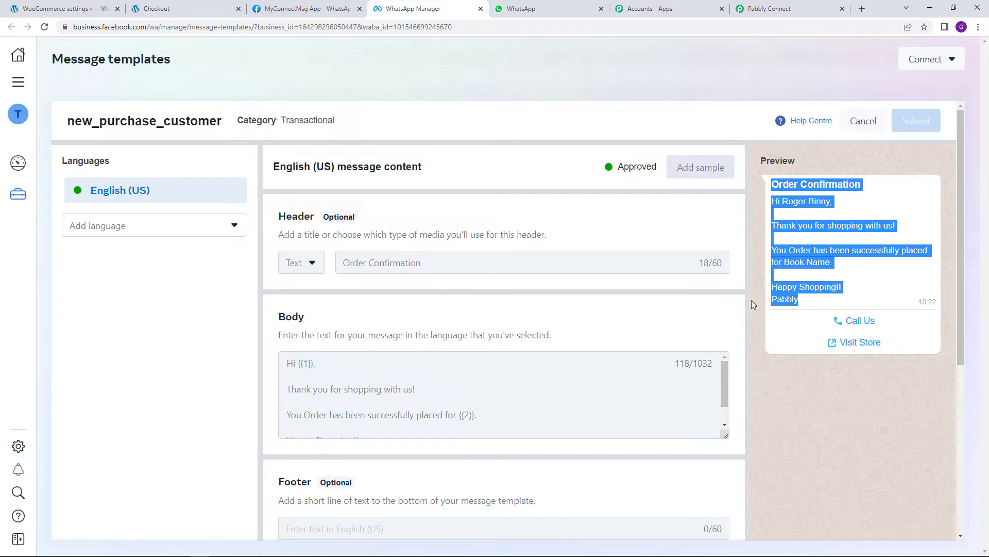
{"action": "left_click", "coordinate": [772, 378]}
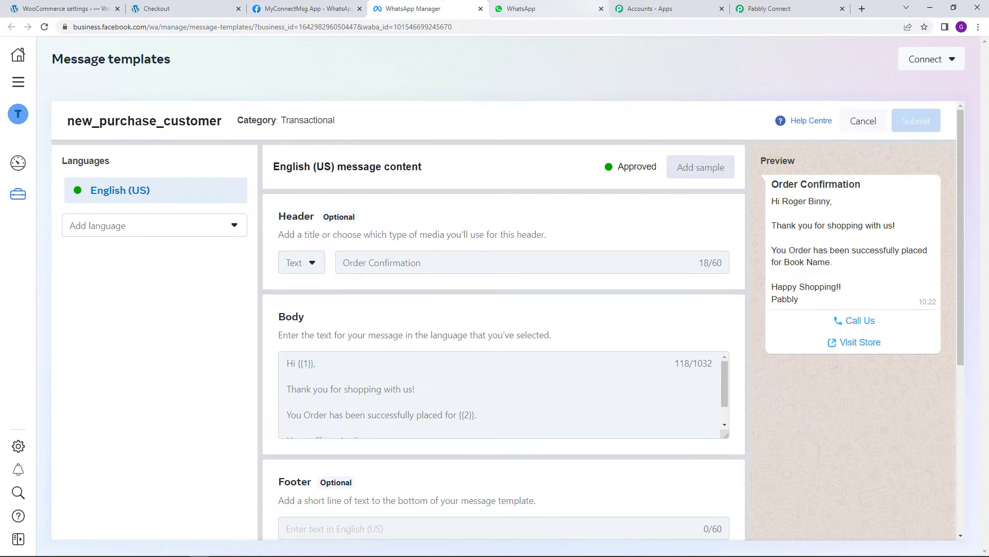
{"action": "left_click", "coordinate": [768, 8]}
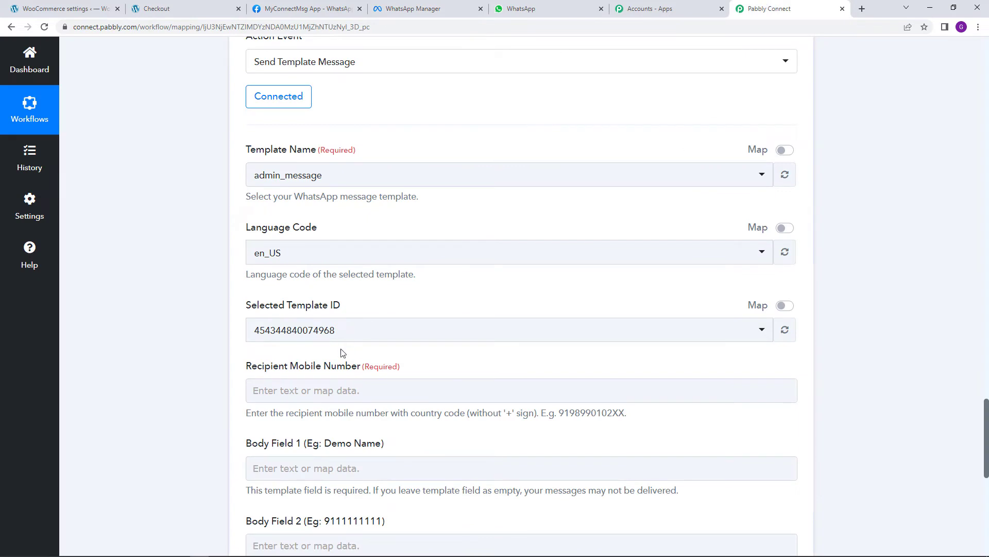
{"action": "left_click", "coordinate": [334, 179]}
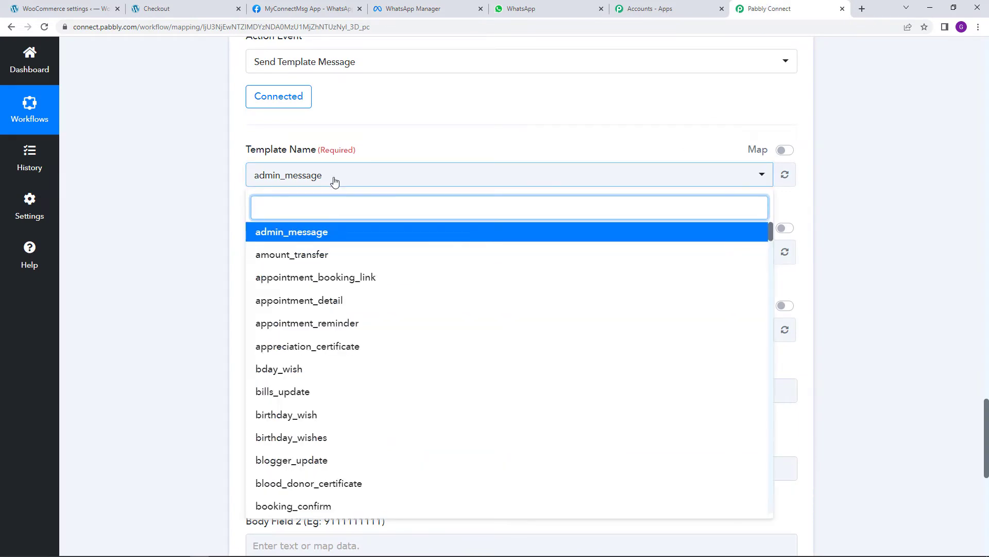
{"action": "type", "text": "new_"}
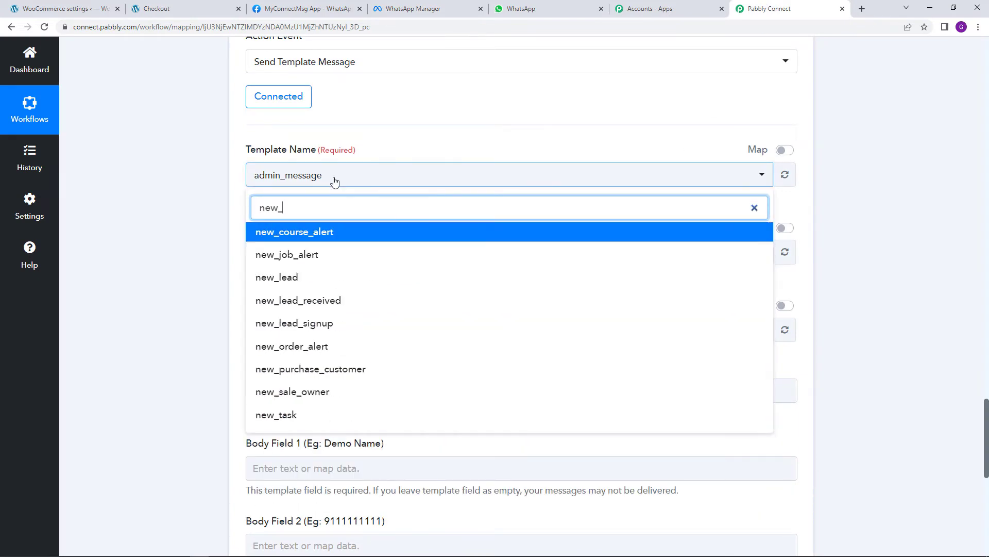
{"action": "type", "text": "pur"}
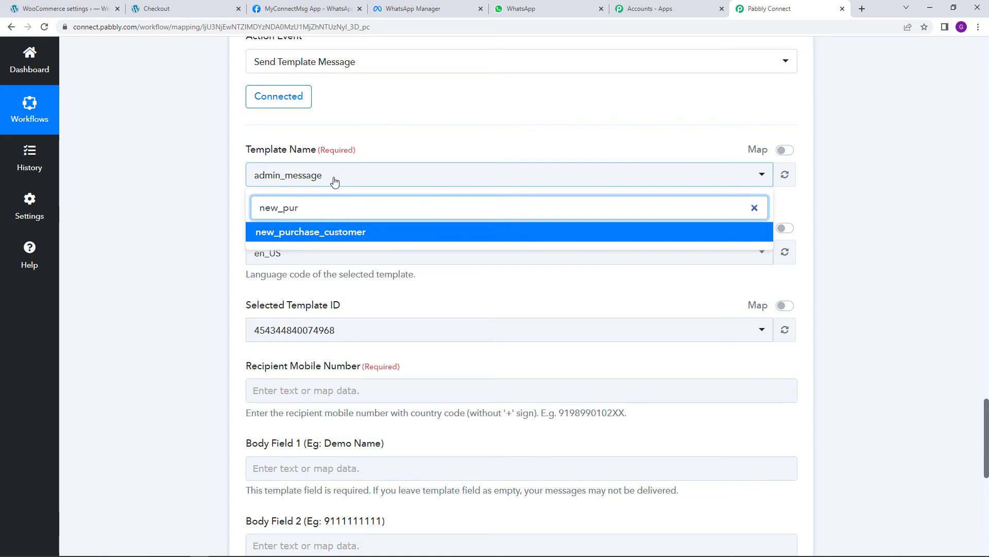
{"action": "left_click", "coordinate": [343, 232]}
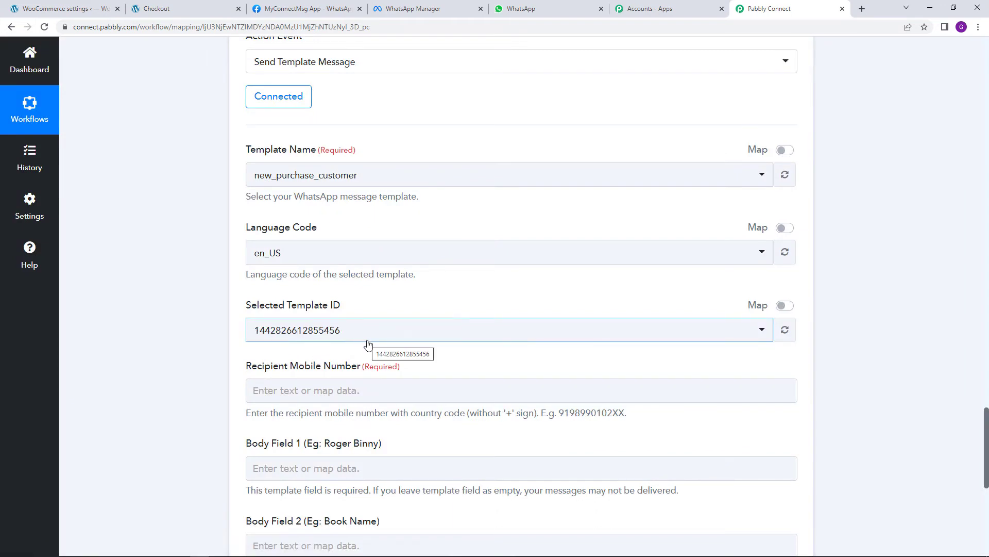
{"action": "scroll", "coordinate": [375, 350], "scroll_direction": "down", "scroll_amount": 2}
{"action": "scroll", "coordinate": [375, 351], "scroll_direction": "down", "scroll_amount": 1}
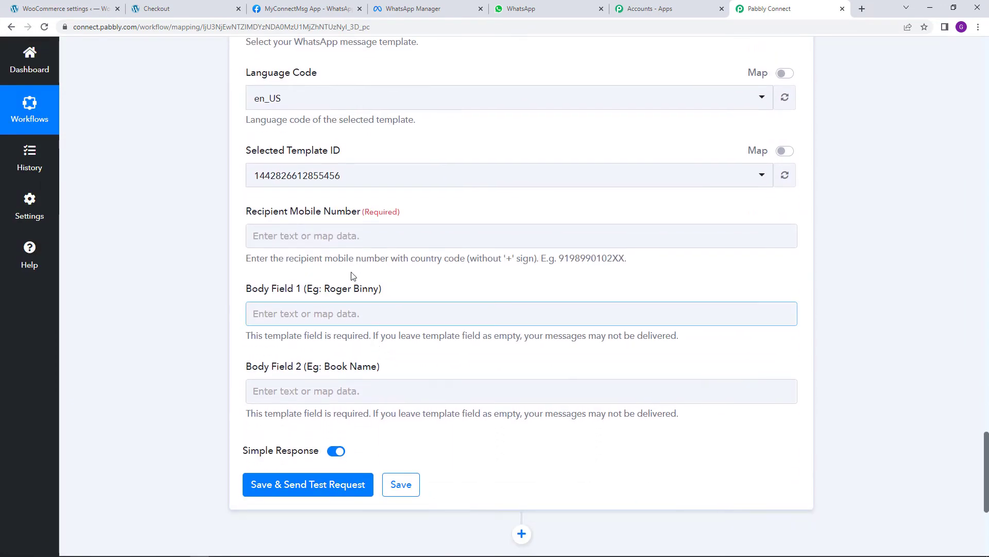
Map the WooCommerce order's Billing Phone into the Recipient mobile number field
{"action": "left_click", "coordinate": [350, 242]}
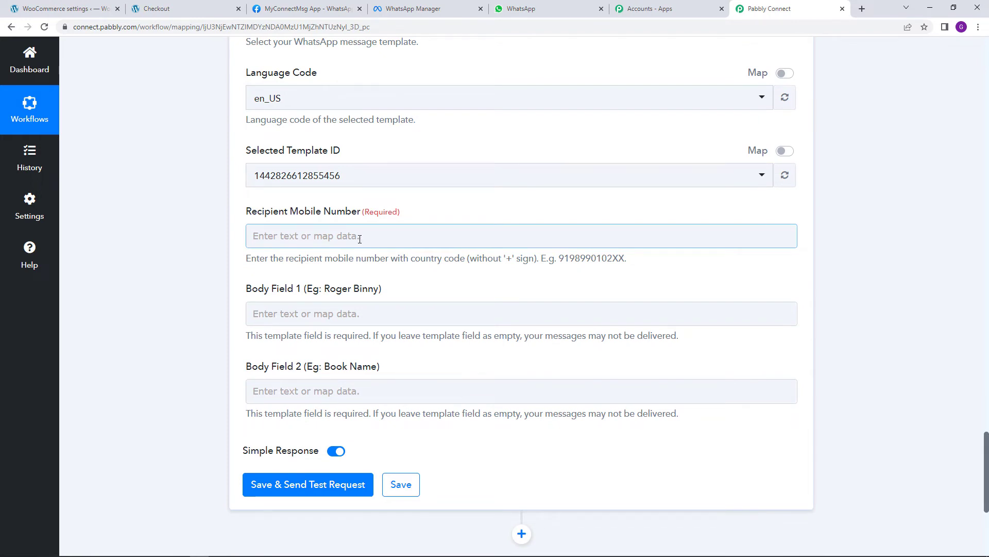
{"action": "left_click", "coordinate": [359, 238]}
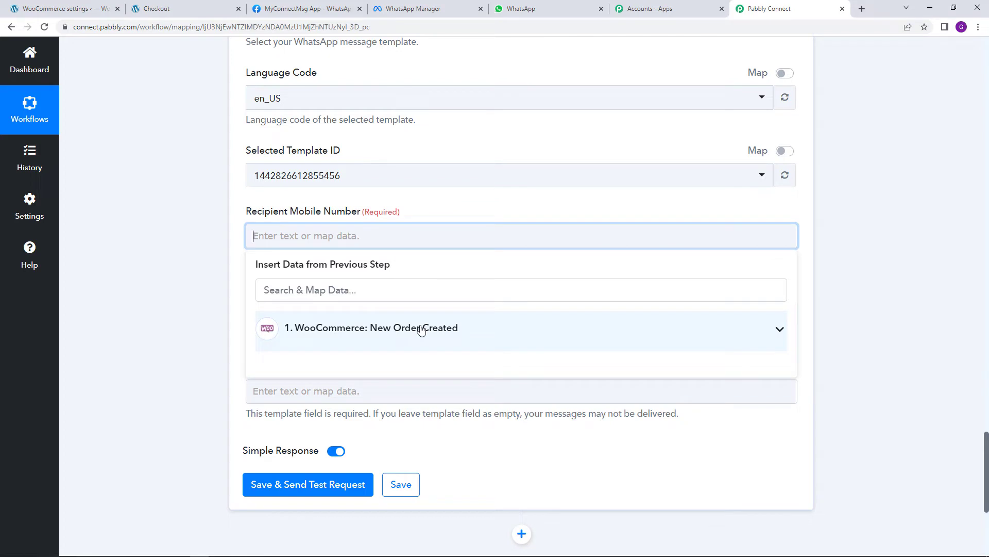
{"action": "left_click", "coordinate": [421, 329]}
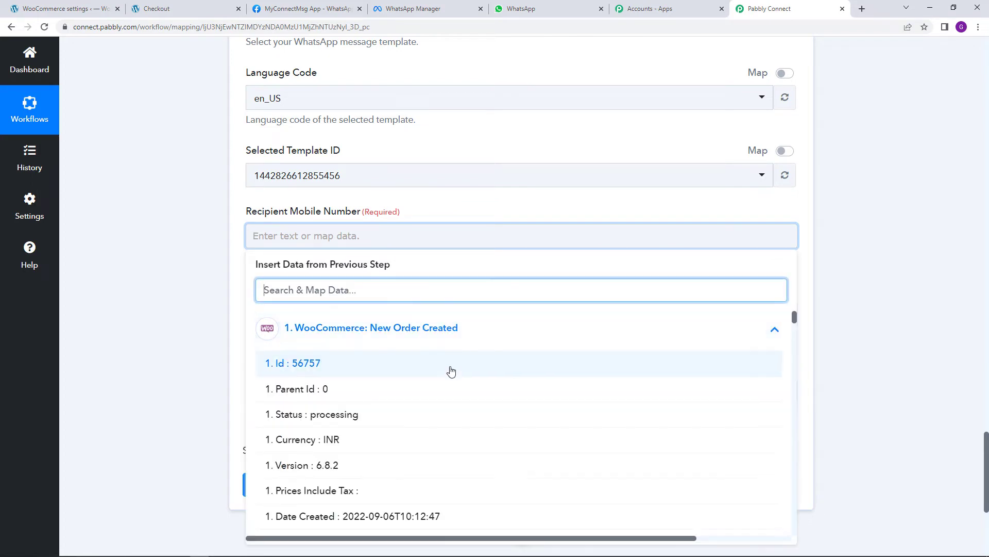
{"action": "scroll", "coordinate": [451, 369], "scroll_direction": "down", "scroll_amount": 10}
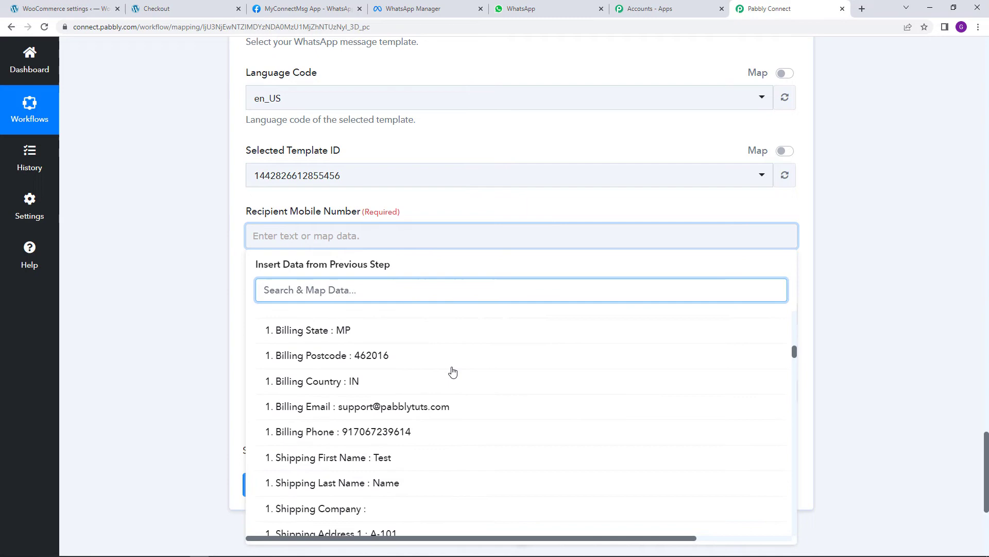
{"action": "left_click", "coordinate": [424, 440]}
{"action": "left_click", "coordinate": [444, 215]}
{"action": "scroll", "coordinate": [440, 244], "scroll_direction": "down", "scroll_amount": 2}
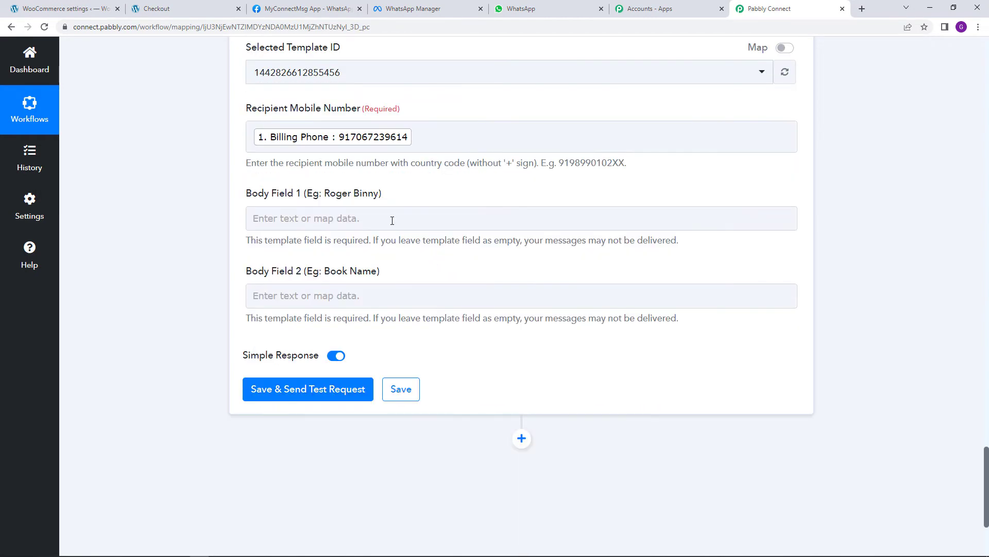
Fill Body Field 1 with the billing first name followed by the billing last name
{"action": "left_click", "coordinate": [347, 216]}
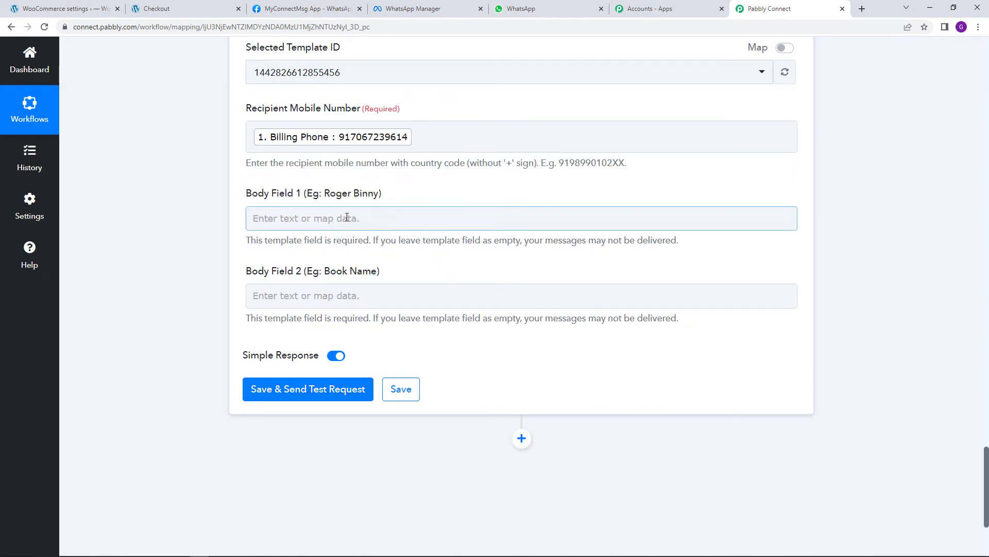
{"action": "left_click", "coordinate": [302, 310]}
{"action": "scroll", "coordinate": [457, 369], "scroll_direction": "down", "scroll_amount": 5}
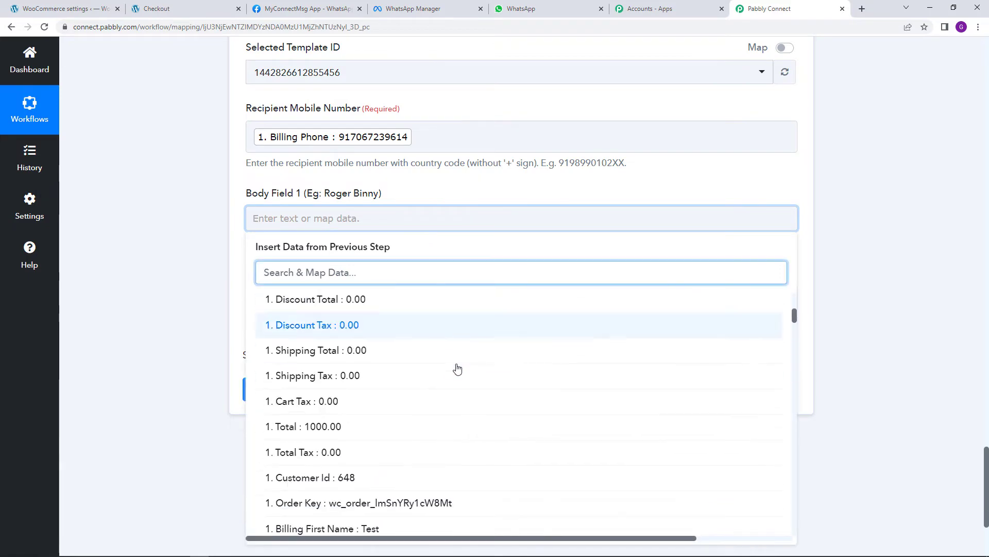
{"action": "scroll", "coordinate": [457, 369], "scroll_direction": "down", "scroll_amount": 4}
{"action": "left_click", "coordinate": [425, 379]}
{"action": "left_click", "coordinate": [447, 222]}
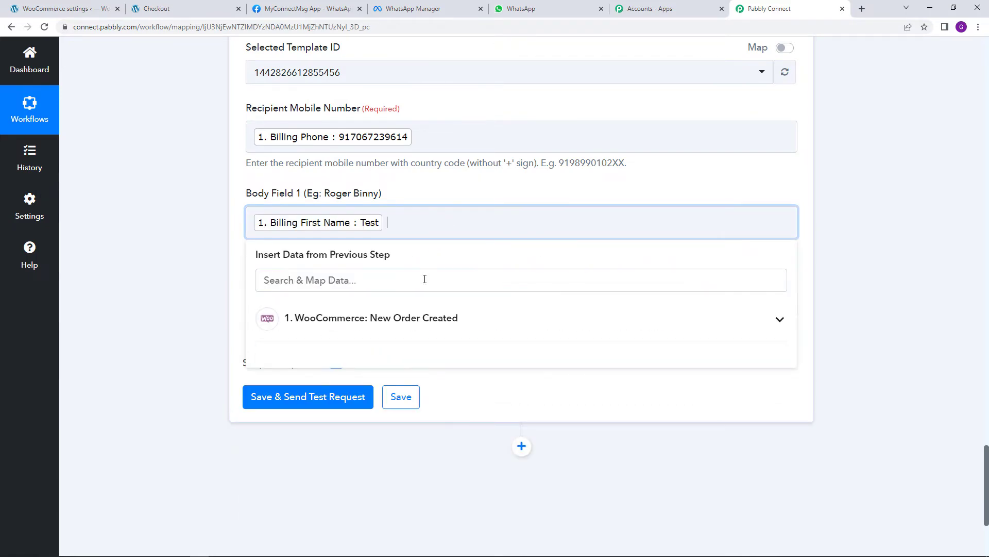
{"action": "left_click", "coordinate": [420, 322]}
{"action": "scroll", "coordinate": [473, 350], "scroll_direction": "down", "scroll_amount": 5}
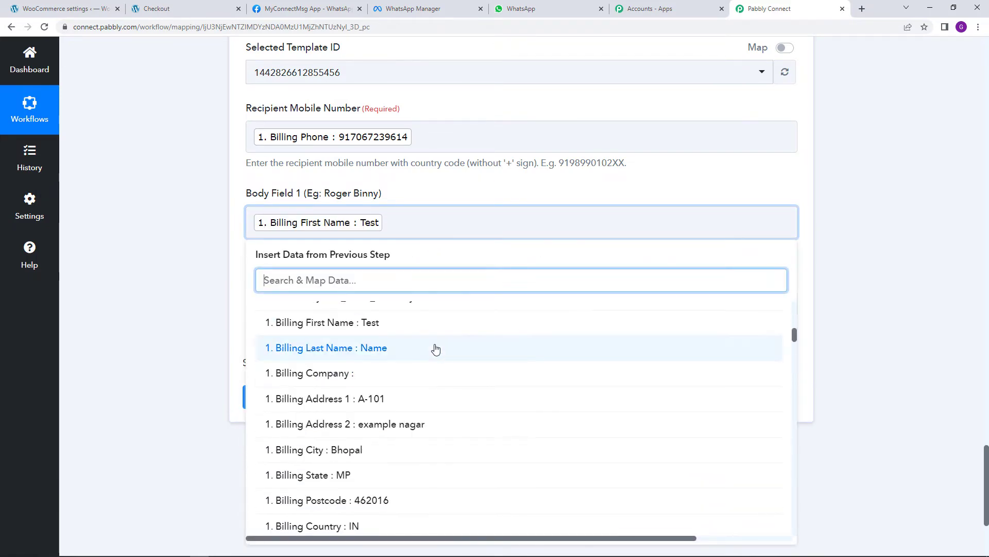
{"action": "left_click", "coordinate": [436, 349]}
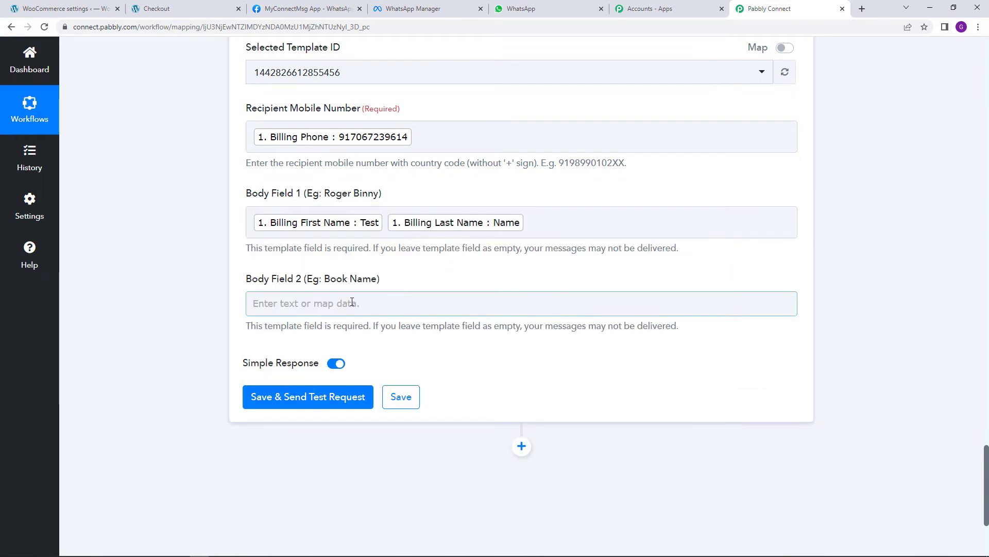
Map Line Items 0 Name into Body Field 2 and save the customer message step
{"action": "left_click", "coordinate": [352, 303]}
{"action": "left_click", "coordinate": [376, 361]}
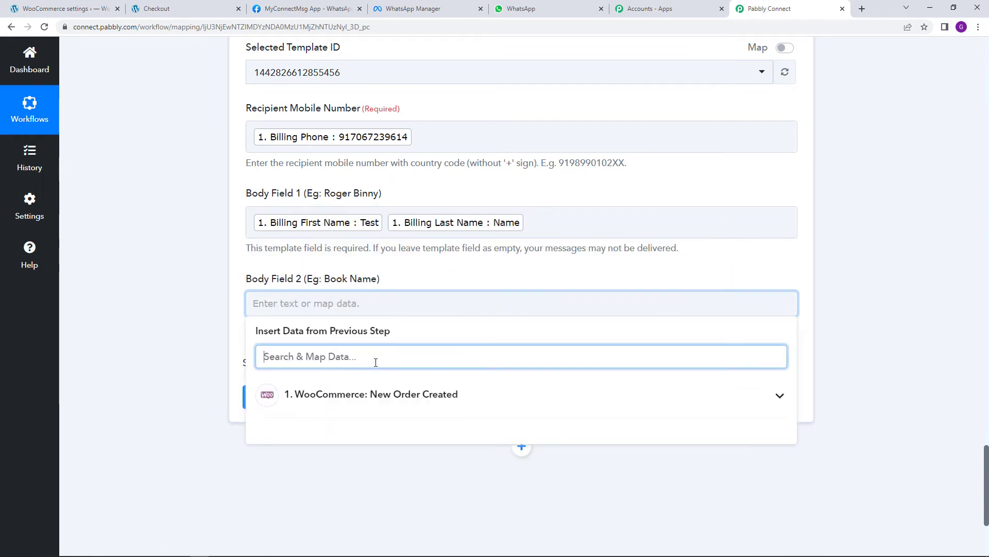
{"action": "type", "text": "item"}
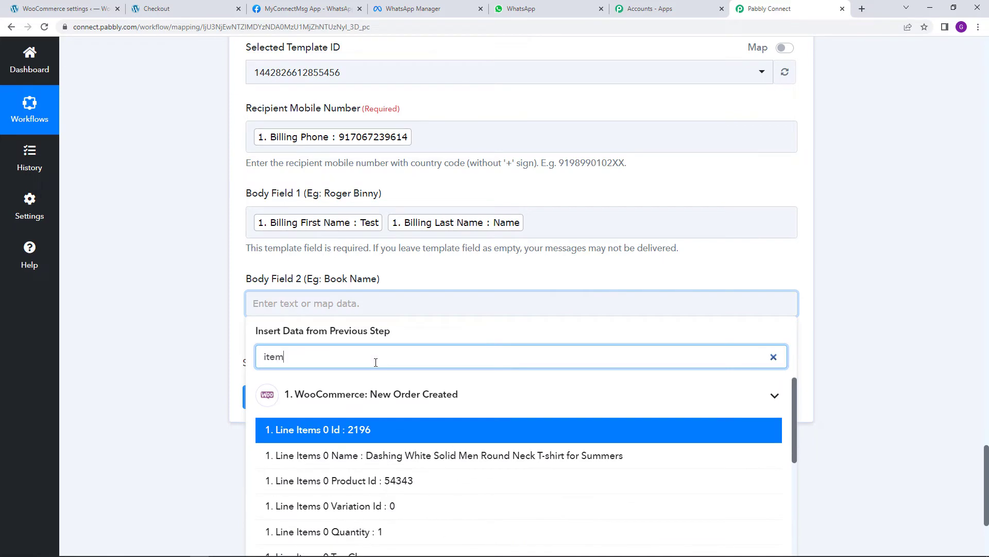
{"action": "left_click", "coordinate": [368, 456]}
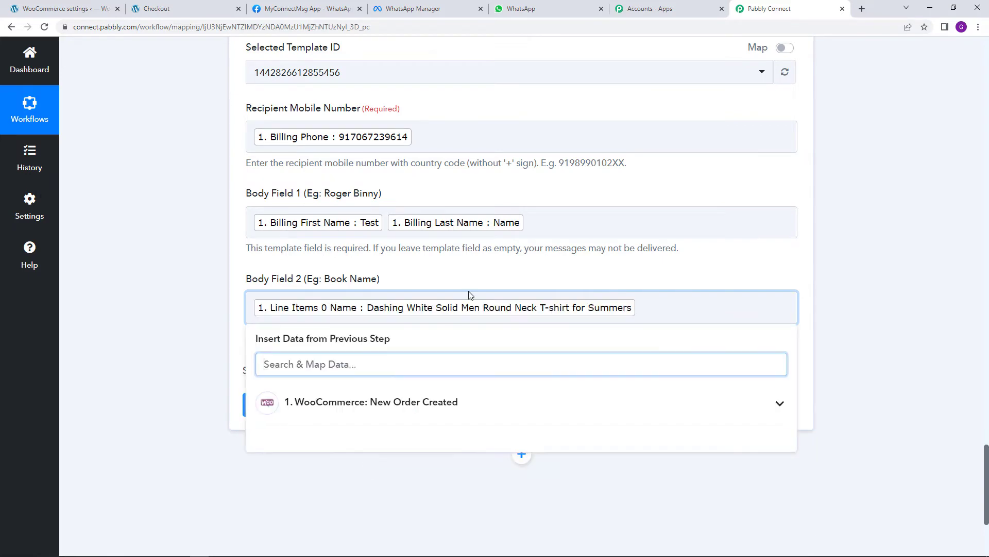
{"action": "left_click", "coordinate": [492, 274]}
{"action": "scroll", "coordinate": [497, 288], "scroll_direction": "up", "scroll_amount": 7}
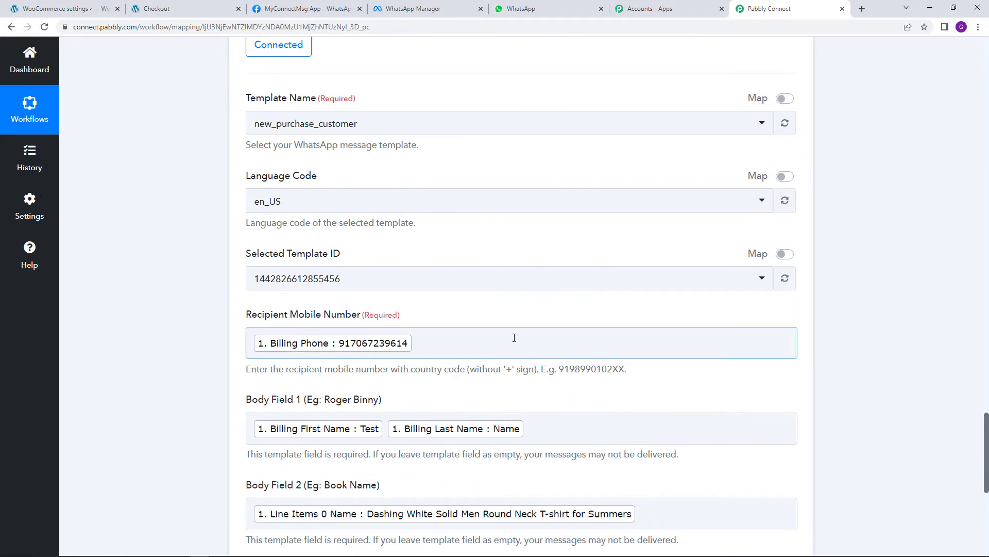
{"action": "scroll", "coordinate": [539, 394], "scroll_direction": "down", "scroll_amount": 8}
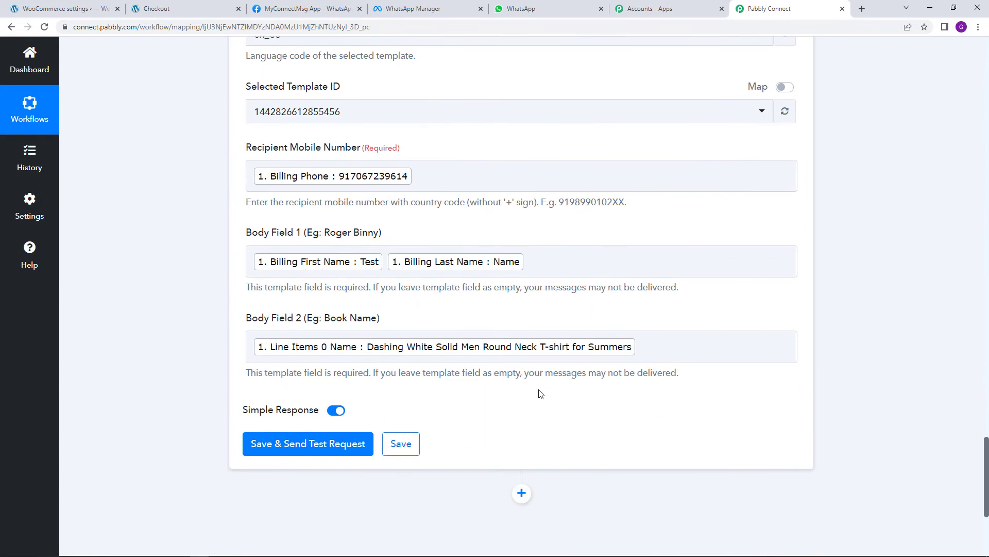
{"action": "left_click", "coordinate": [400, 355]}
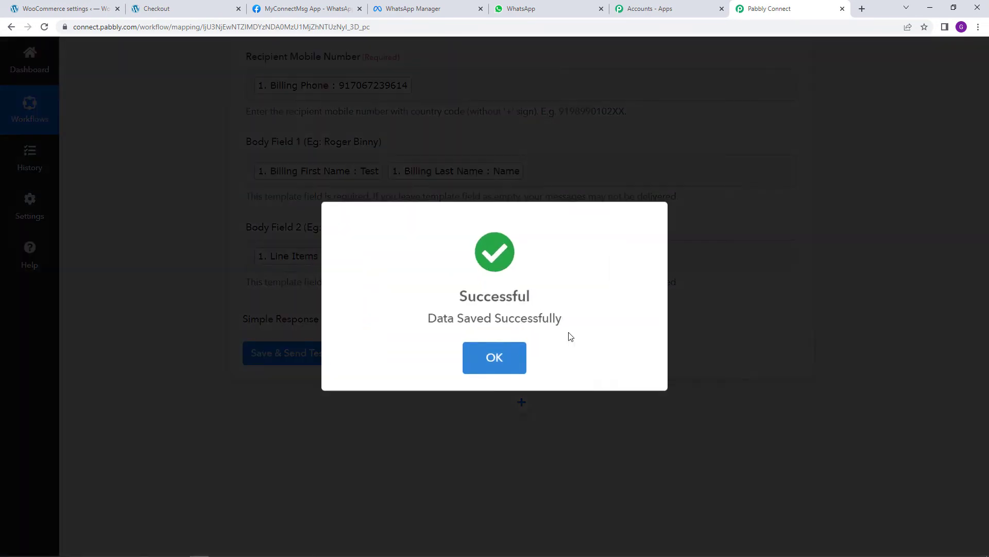
Scroll through the trigger and both WhatsApp message steps, then switch to WhatsApp Web
{"action": "scroll", "coordinate": [787, 350], "scroll_direction": "up", "scroll_amount": 10}
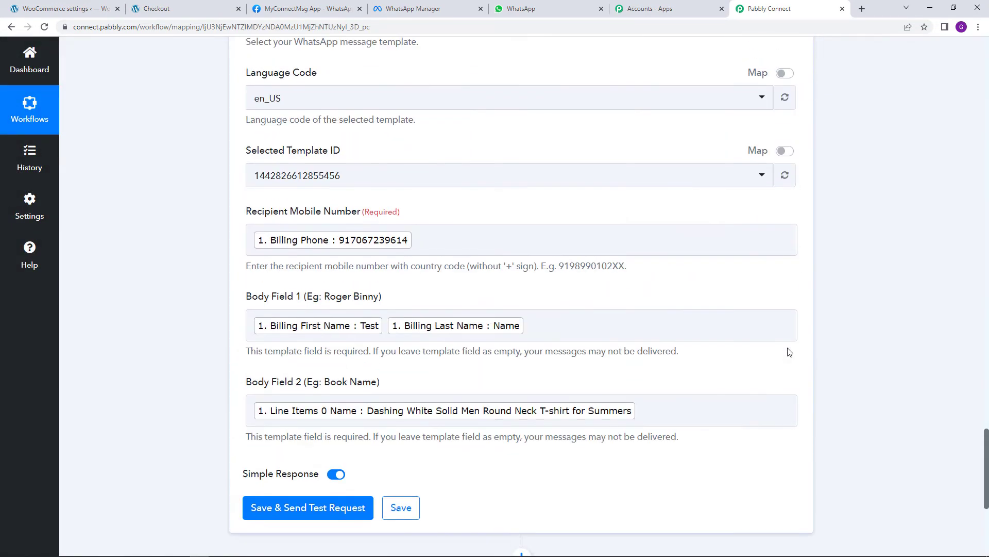
{"action": "scroll", "coordinate": [788, 354], "scroll_direction": "down", "scroll_amount": 12}
{"action": "scroll", "coordinate": [788, 354], "scroll_direction": "up", "scroll_amount": 20}
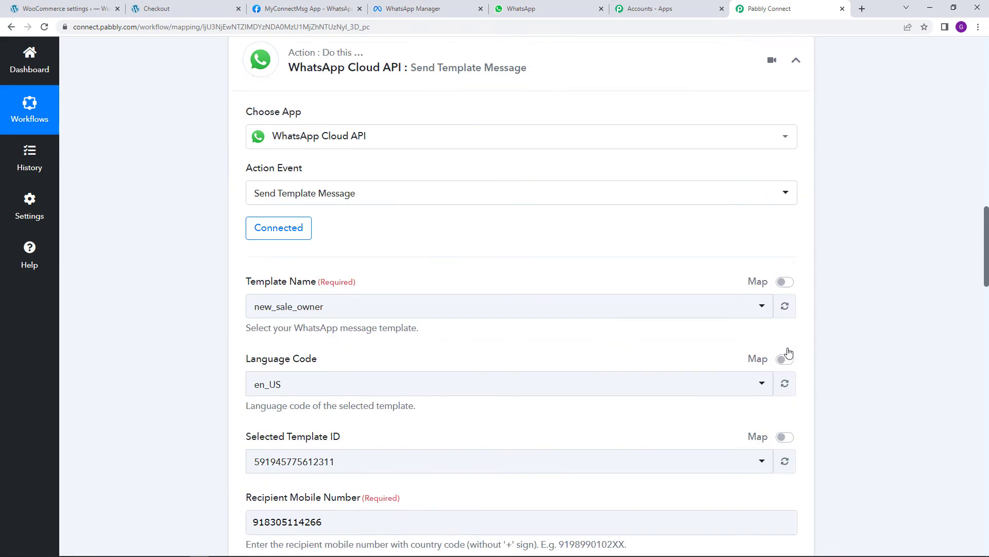
{"action": "scroll", "coordinate": [825, 340], "scroll_direction": "up", "scroll_amount": 6}
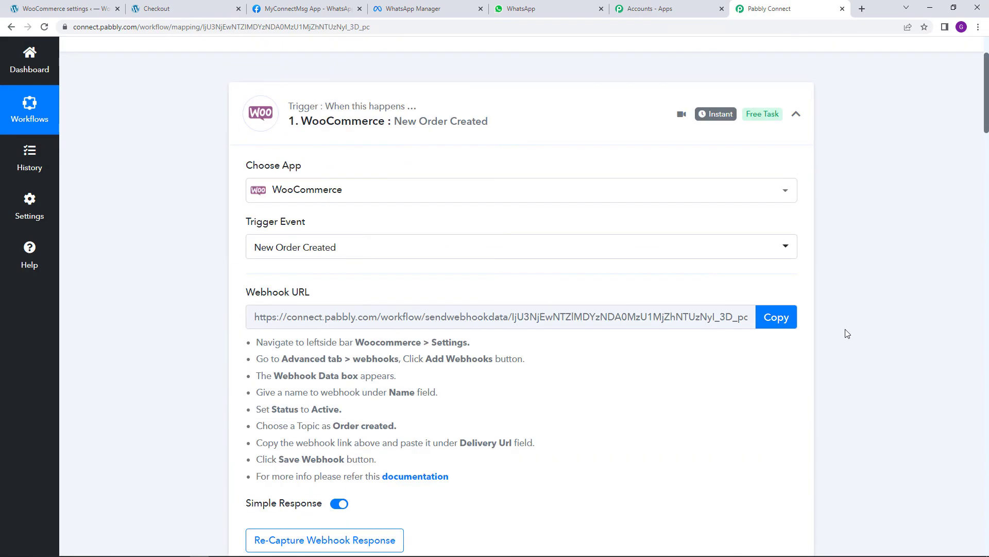
{"action": "scroll", "coordinate": [846, 333], "scroll_direction": "down", "scroll_amount": 9}
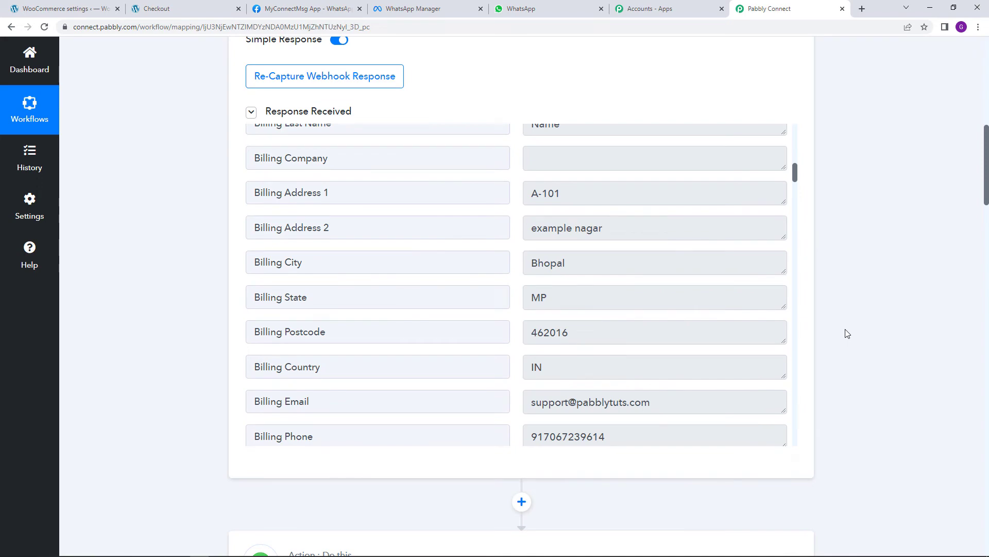
{"action": "scroll", "coordinate": [847, 333], "scroll_direction": "down", "scroll_amount": 10}
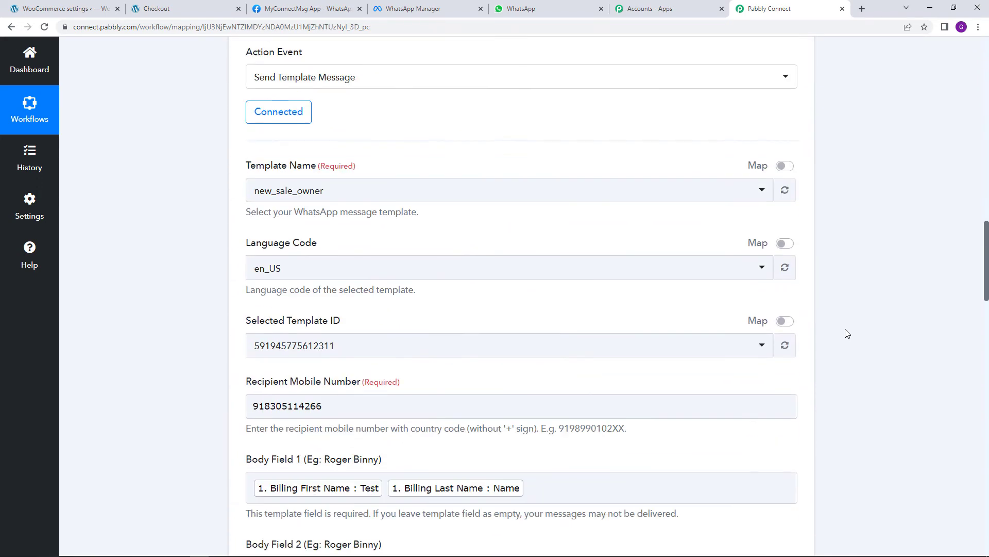
{"action": "scroll", "coordinate": [846, 333], "scroll_direction": "down", "scroll_amount": 13}
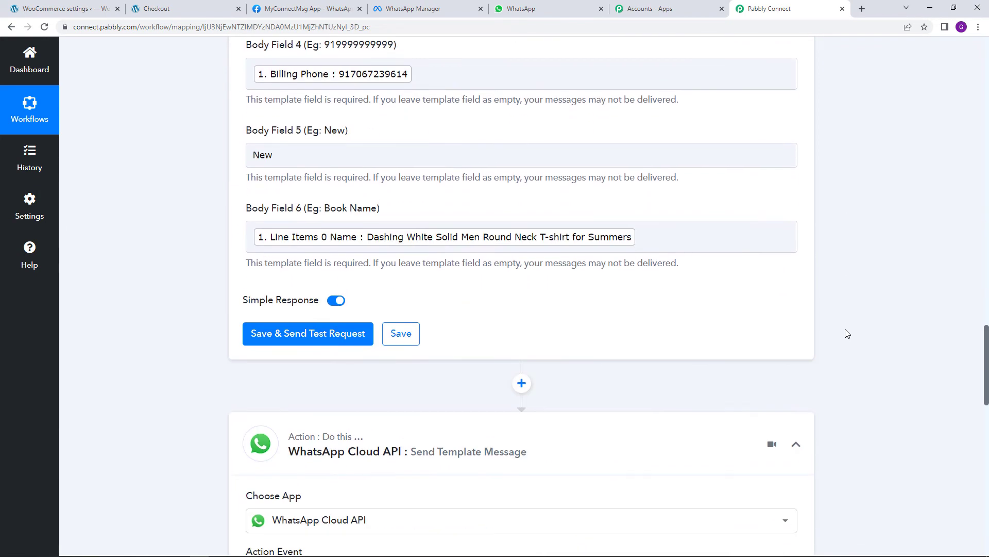
{"action": "scroll", "coordinate": [527, 324], "scroll_direction": "up", "scroll_amount": 10}
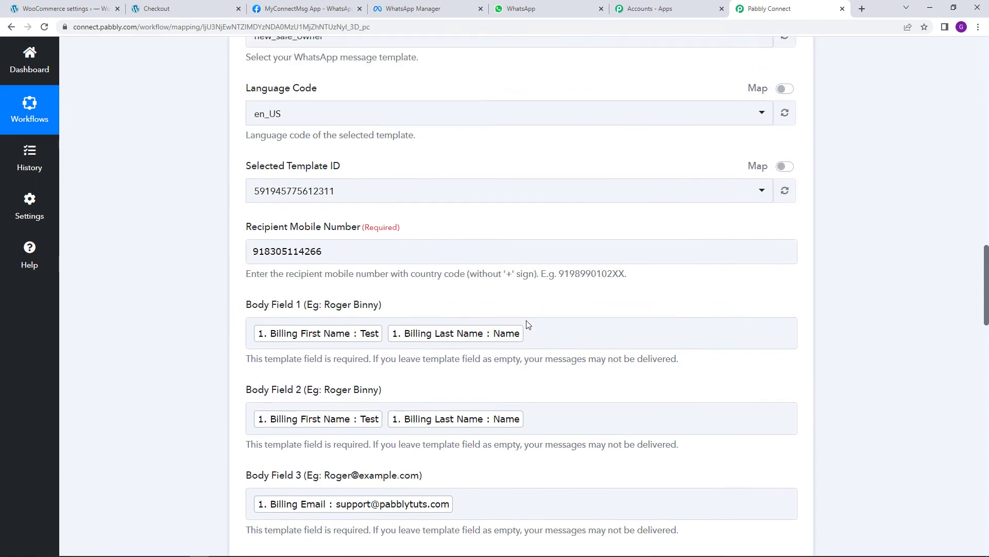
{"action": "scroll", "coordinate": [750, 309], "scroll_direction": "down", "scroll_amount": 7}
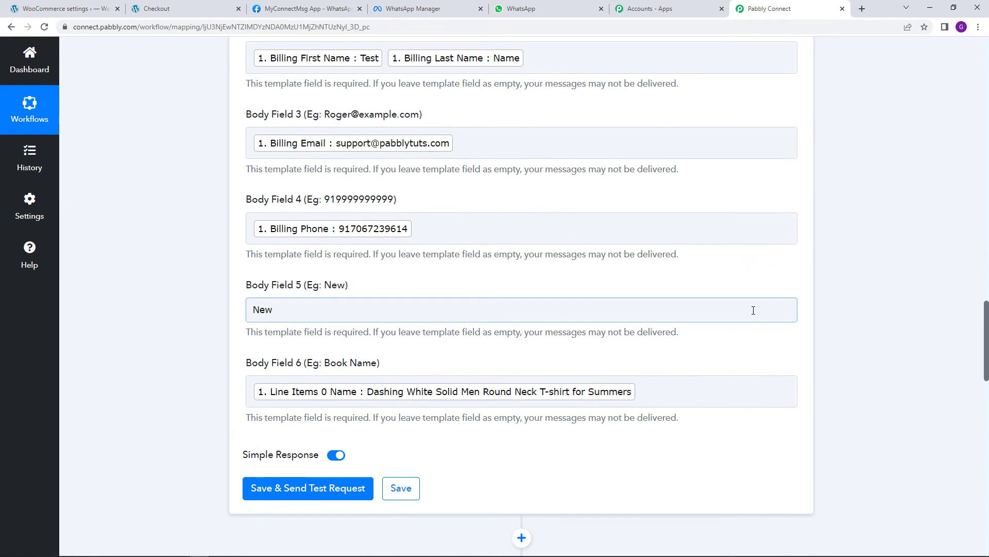
{"action": "scroll", "coordinate": [753, 310], "scroll_direction": "down", "scroll_amount": 4}
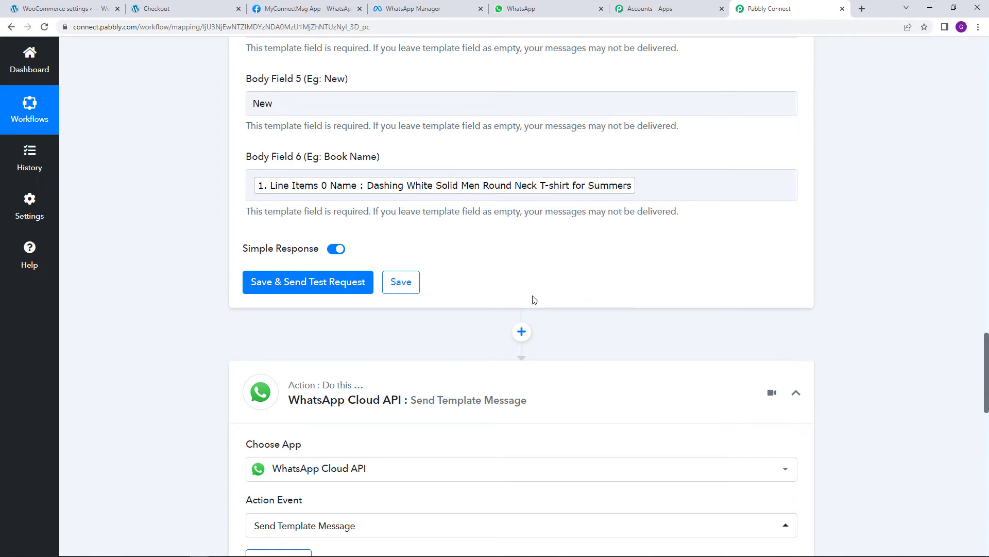
{"action": "left_click", "coordinate": [500, 7]}
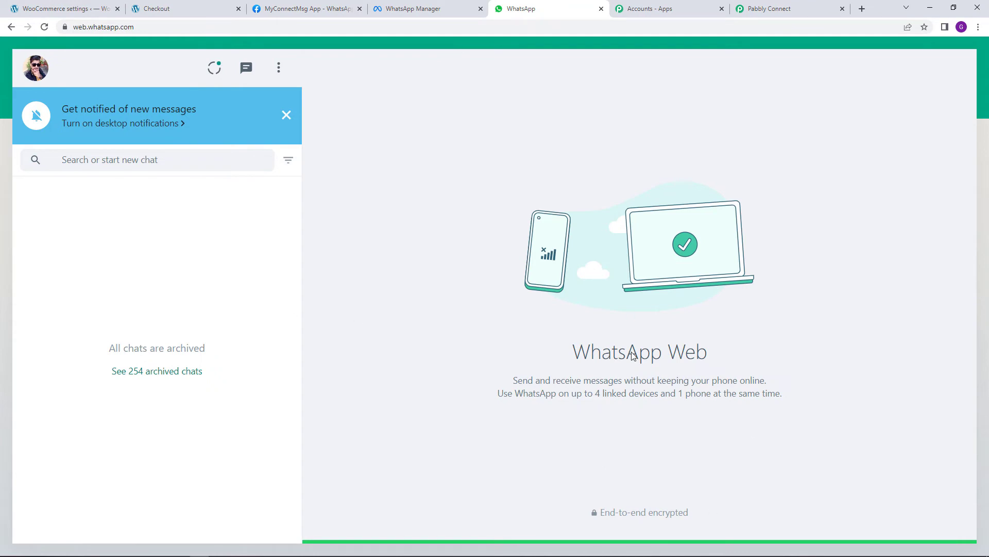
Send a test request from the owner's New Sale template step and check WhatsApp Web for delivery
{"action": "left_click", "coordinate": [777, 8]}
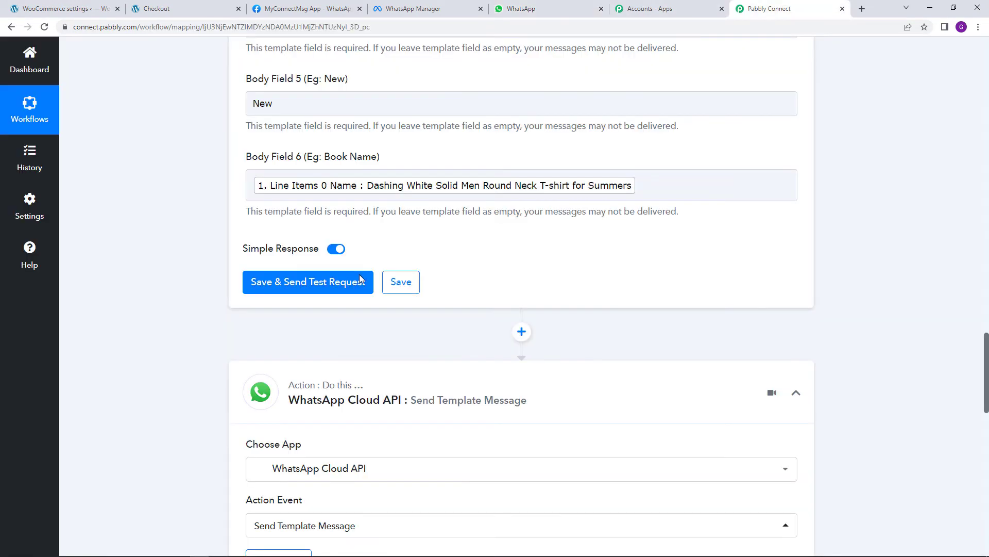
{"action": "left_click", "coordinate": [315, 290]}
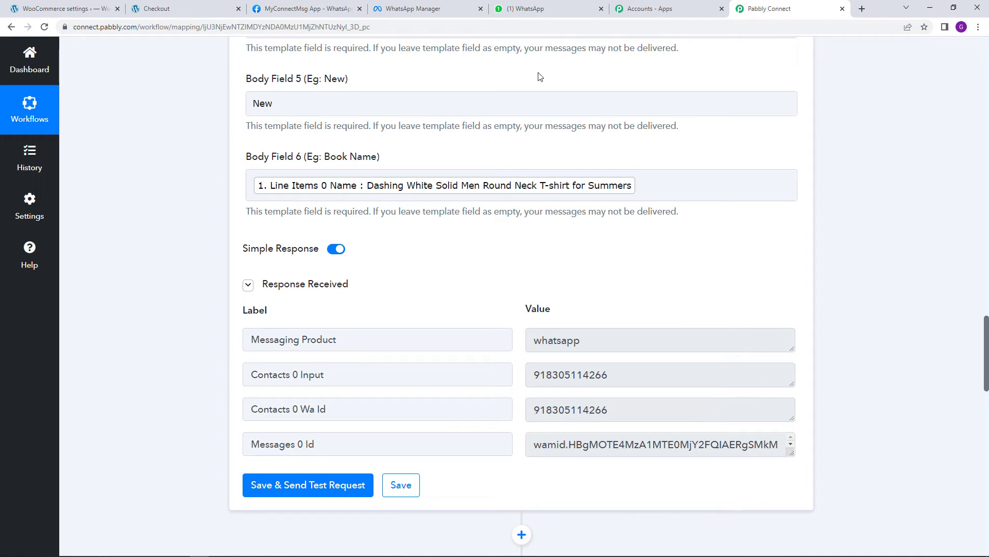
{"action": "left_click", "coordinate": [540, 7]}
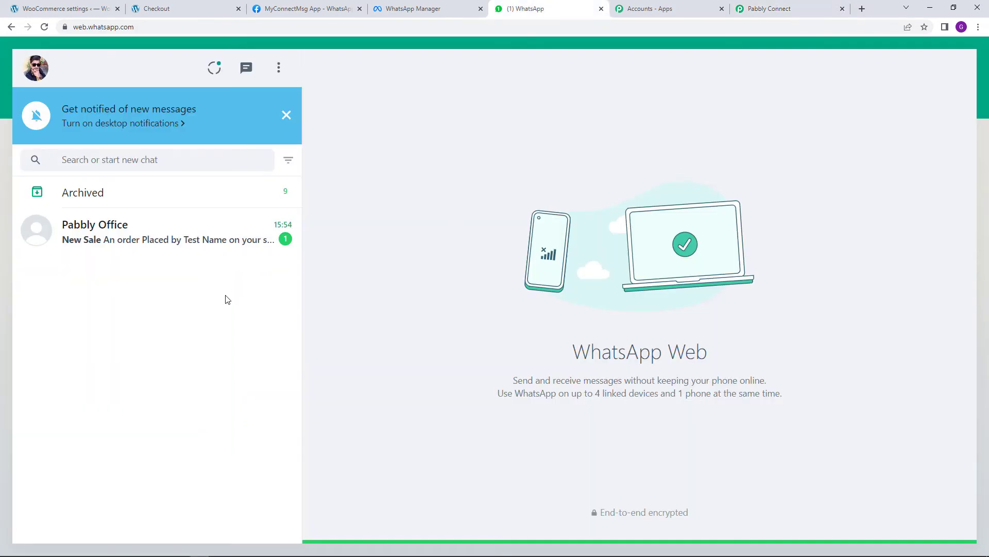
Read the New Sale message in the Pabbly Office chat, checking customer name and order details
{"action": "left_click", "coordinate": [177, 237]}
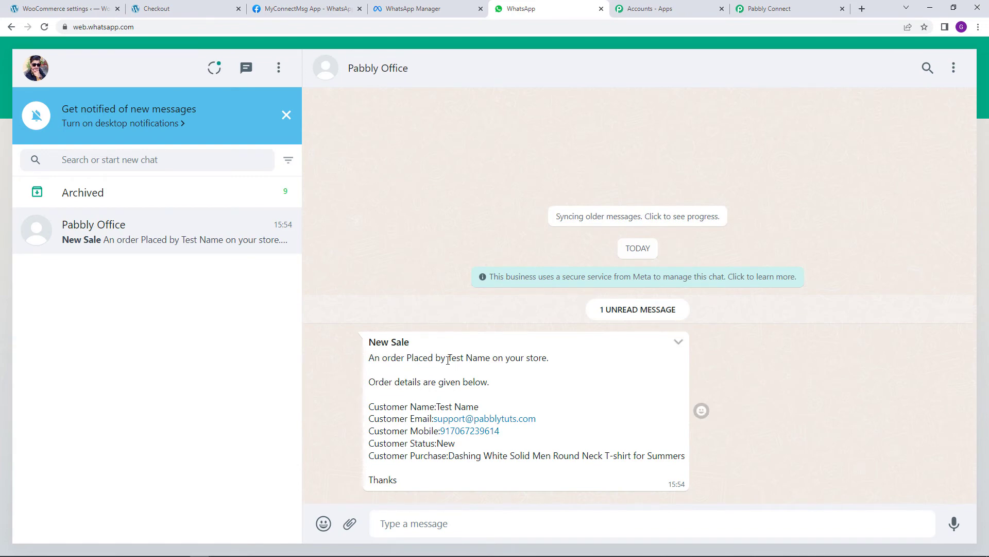
{"action": "left_click_drag", "start_coordinate": [448, 359], "coordinate": [490, 358]}
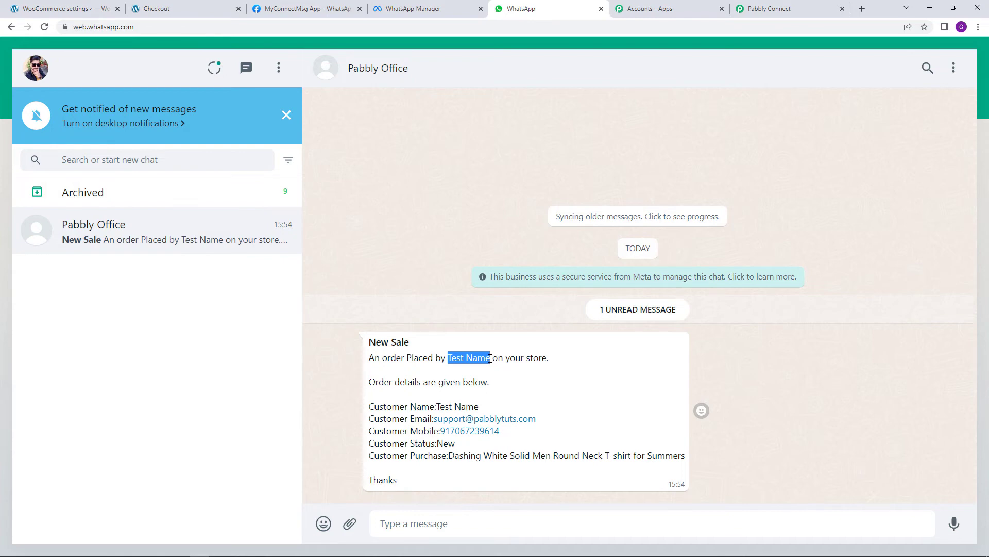
{"action": "left_click", "coordinate": [527, 357]}
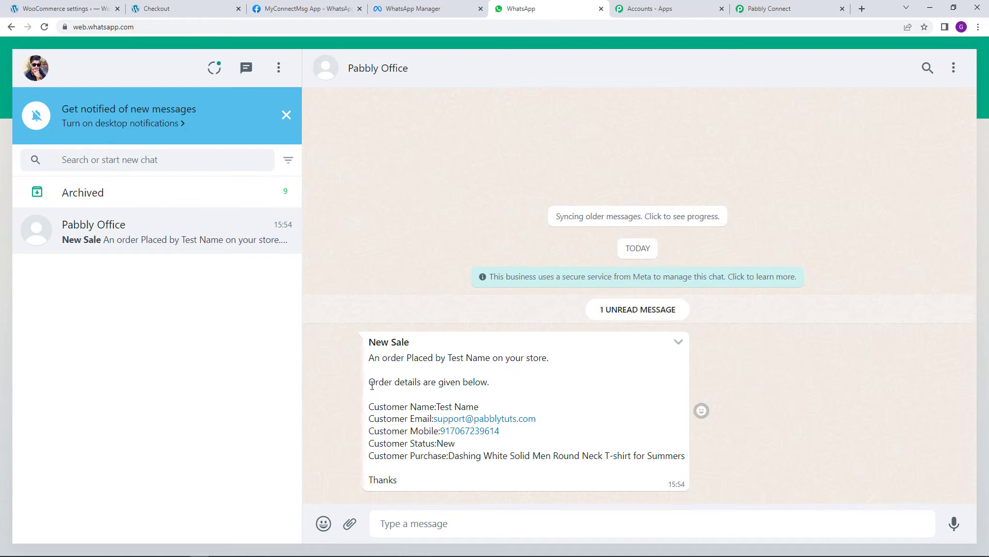
{"action": "left_click_drag", "start_coordinate": [369, 383], "coordinate": [489, 386]}
{"action": "left_click", "coordinate": [517, 392]}
{"action": "left_click_drag", "start_coordinate": [439, 406], "coordinate": [488, 412]}
{"action": "left_click", "coordinate": [517, 413]}
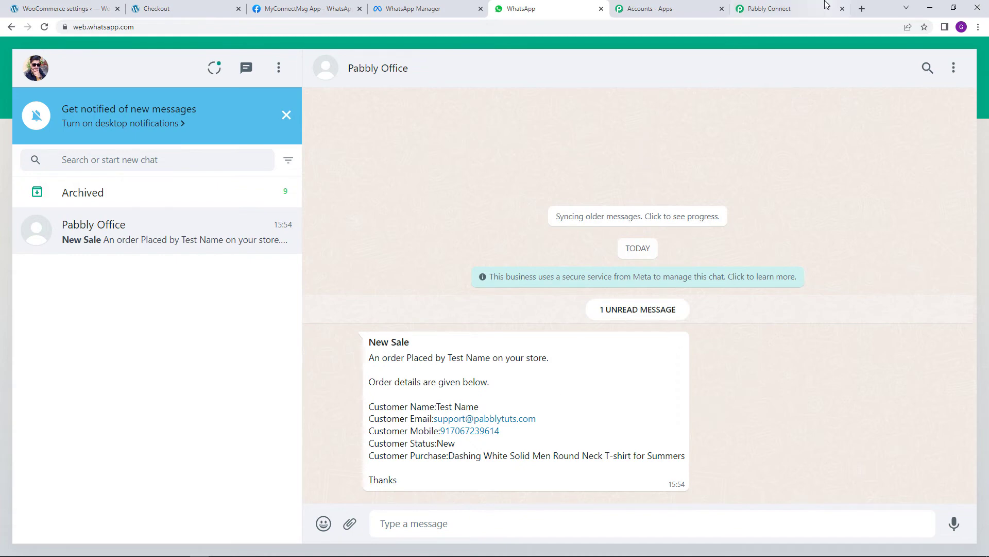
{"action": "left_click", "coordinate": [783, 7]}
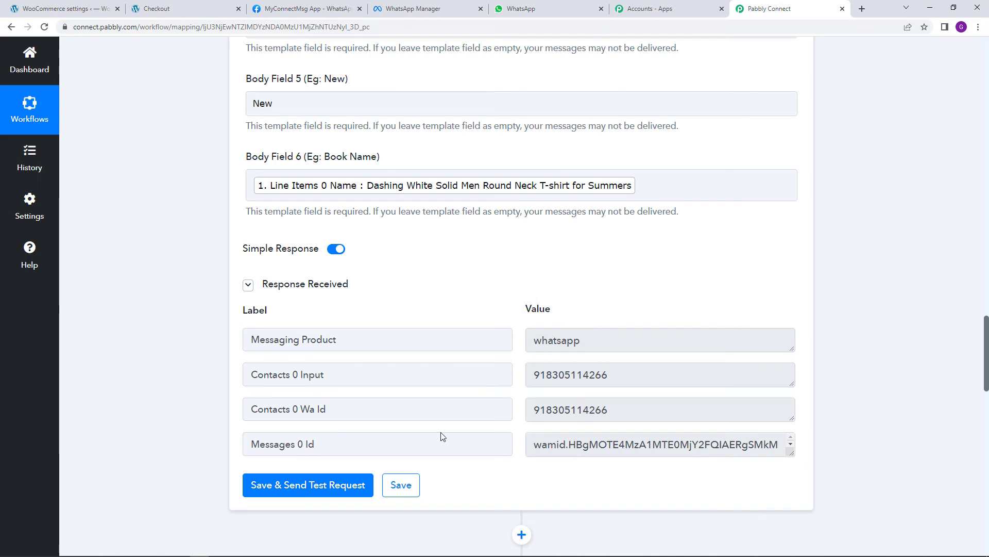
Save the owner step, then look over the customer step's billing phone, name and product mappings
{"action": "left_click", "coordinate": [405, 487]}
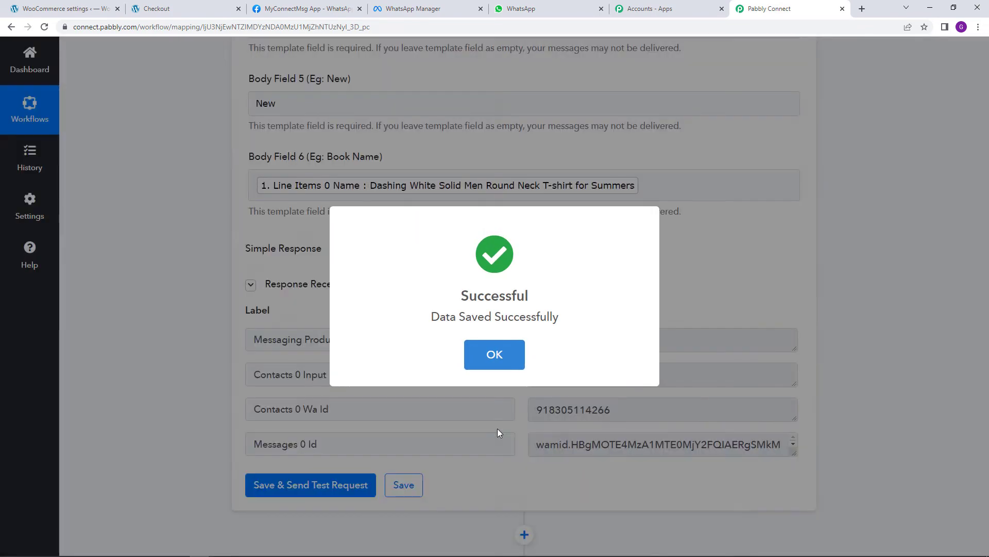
{"action": "left_click", "coordinate": [498, 432]}
{"action": "scroll", "coordinate": [498, 431], "scroll_direction": "down", "scroll_amount": 10}
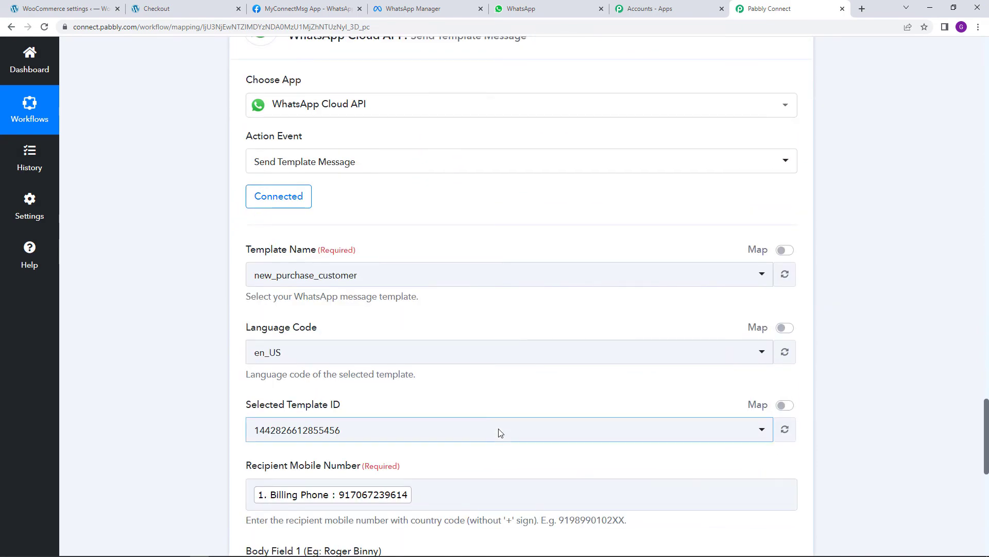
{"action": "scroll", "coordinate": [499, 431], "scroll_direction": "down", "scroll_amount": 8}
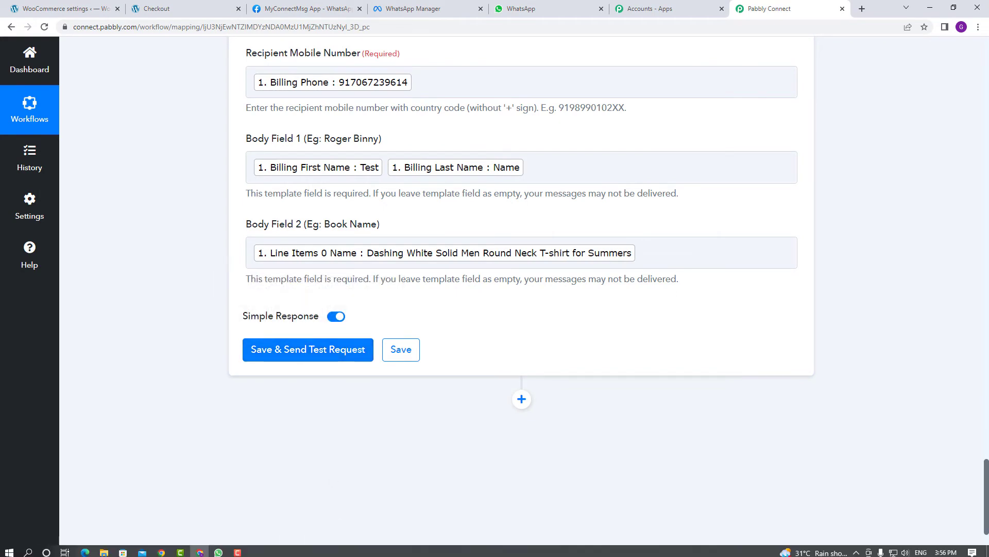
{"action": "left_click", "coordinate": [218, 552]}
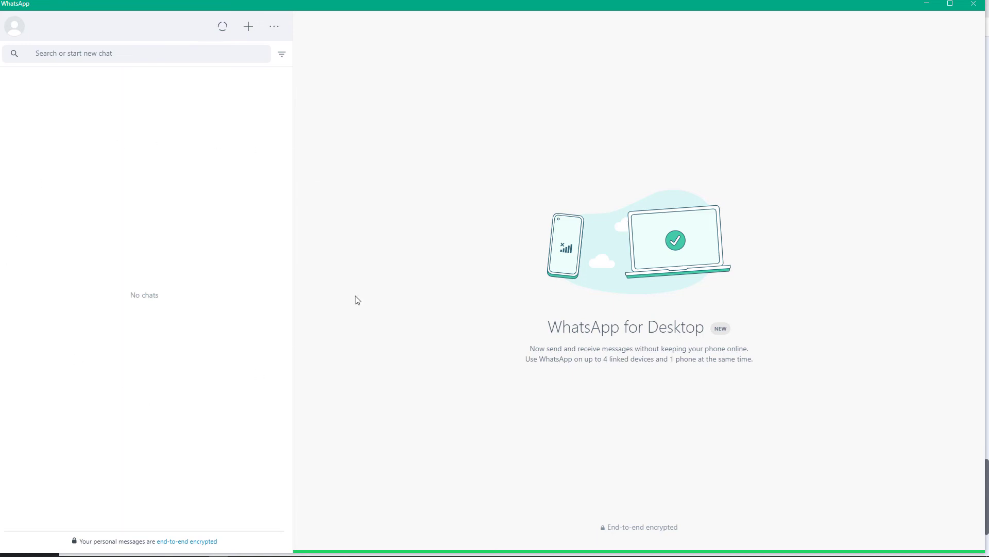
Send a test request from the customer's Order Confirmation step and check WhatsApp Desktop for delivery
{"action": "left_click", "coordinate": [200, 548]}
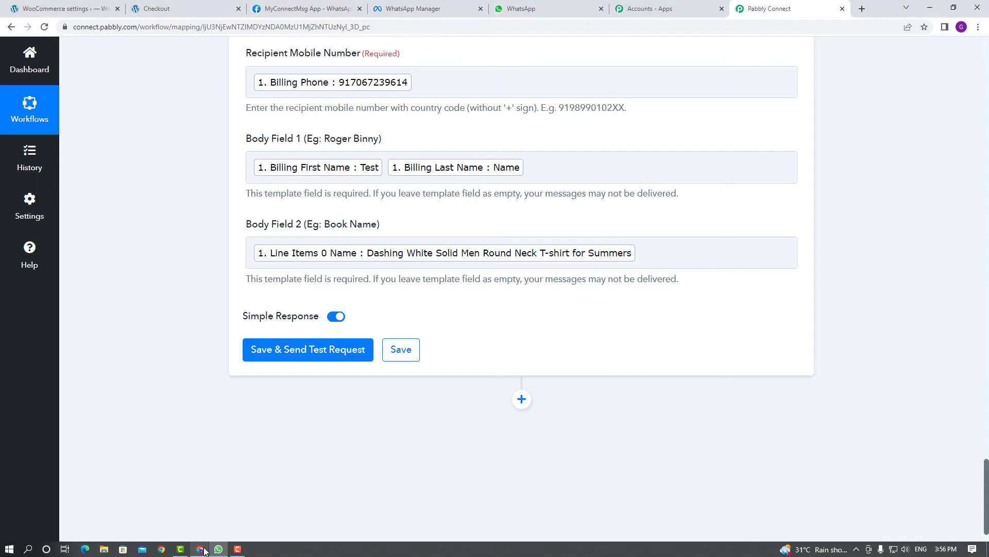
{"action": "left_click", "coordinate": [271, 361]}
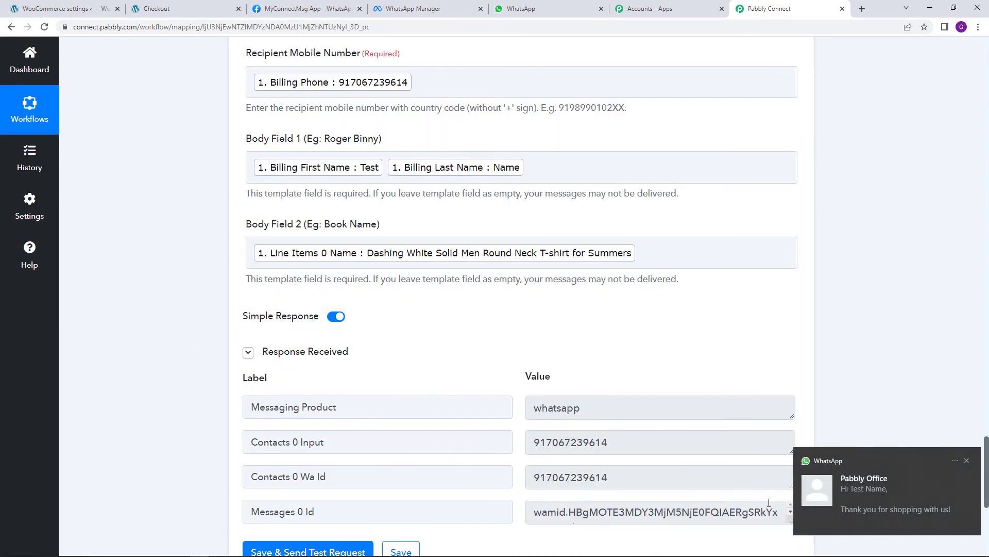
{"action": "left_click", "coordinate": [217, 549]}
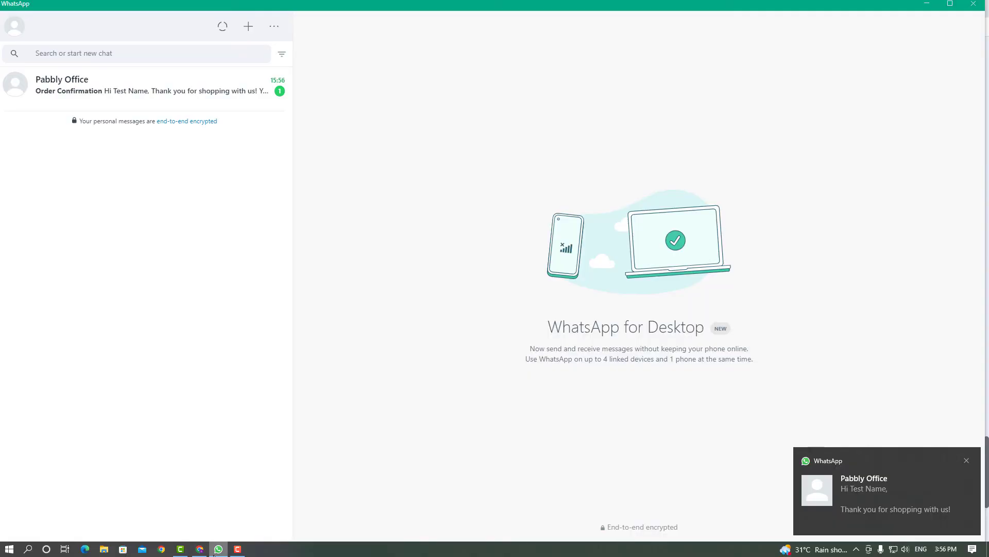
Read the Order Confirmation message in the Pabbly Office chat, then go back to Pabbly Connect
{"action": "left_click", "coordinate": [207, 94]}
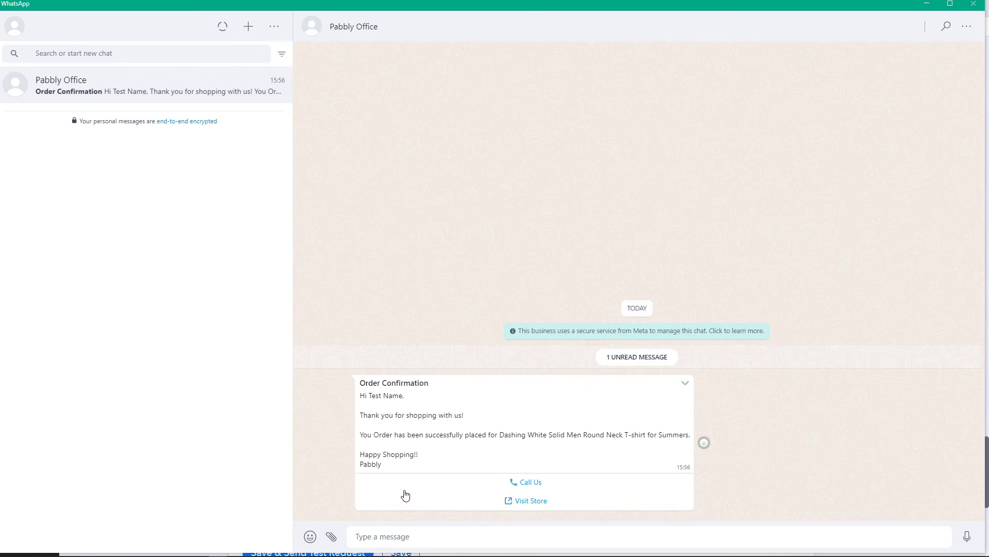
{"action": "mouse_move", "coordinate": [248, 544]}
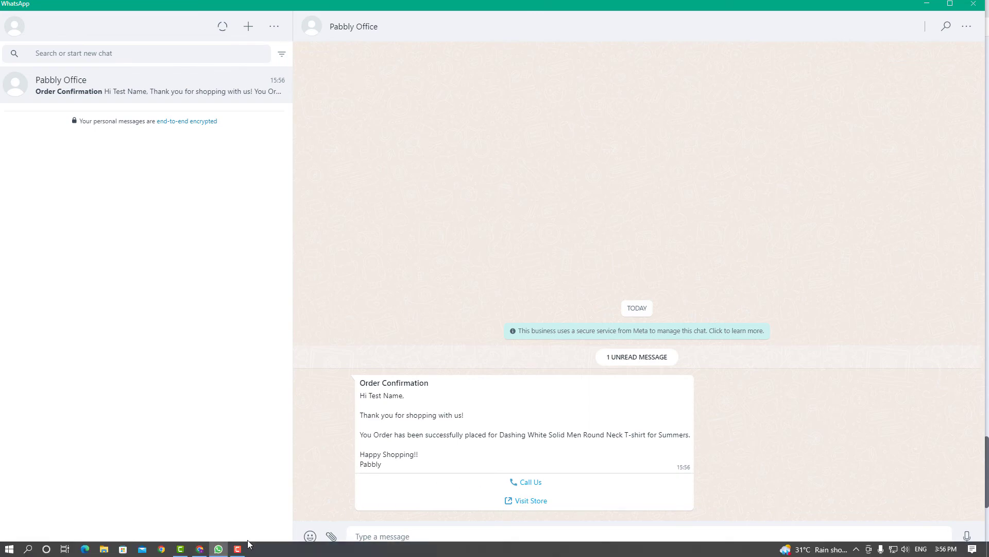
{"action": "left_click", "coordinate": [198, 549]}
{"action": "scroll", "coordinate": [702, 335], "scroll_direction": "down", "scroll_amount": 4}
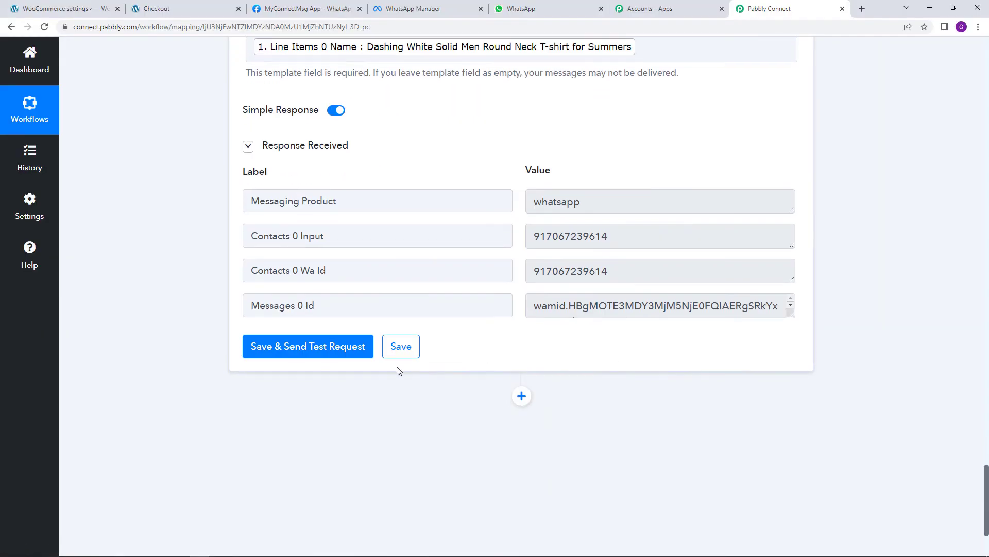
Save the customer message step and acknowledge the save confirmation
{"action": "left_click", "coordinate": [405, 350]}
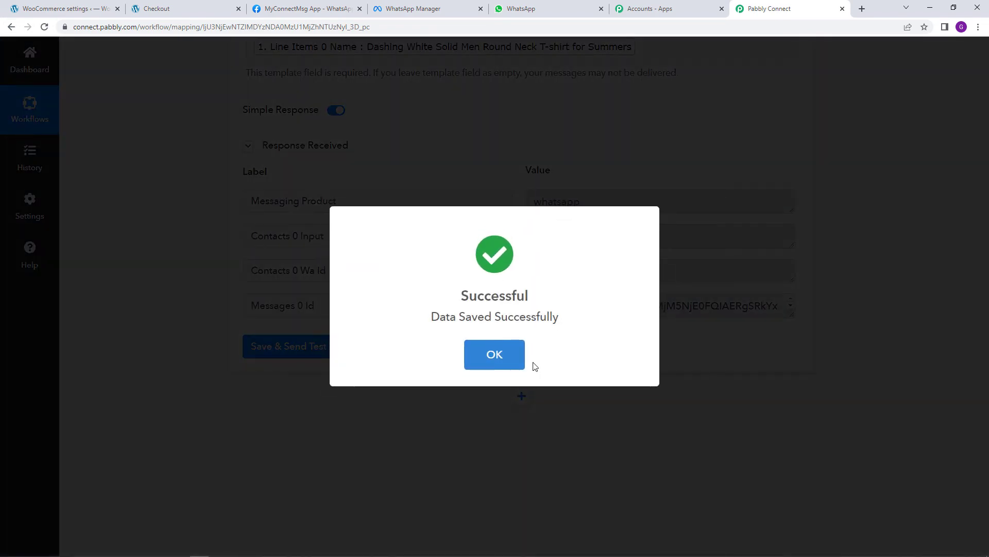
{"action": "left_click", "coordinate": [522, 362]}
{"action": "scroll", "coordinate": [720, 434], "scroll_direction": "up", "scroll_amount": 6}
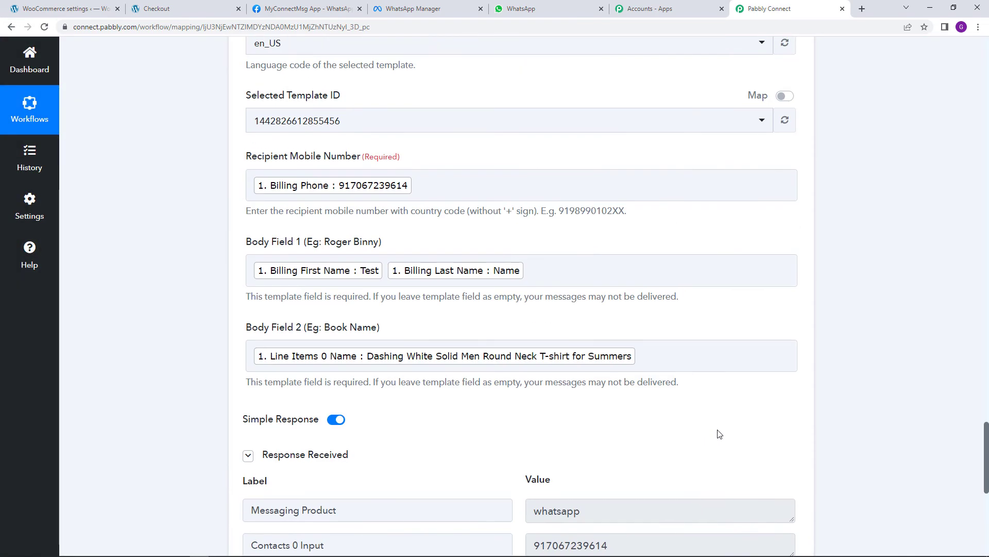
Review the WooCommerce To WhatsApp Automation workflow, then go back to the store's checkout page
{"action": "scroll", "coordinate": [747, 433], "scroll_direction": "down", "scroll_amount": 15}
{"action": "scroll", "coordinate": [888, 410], "scroll_direction": "up", "scroll_amount": 15}
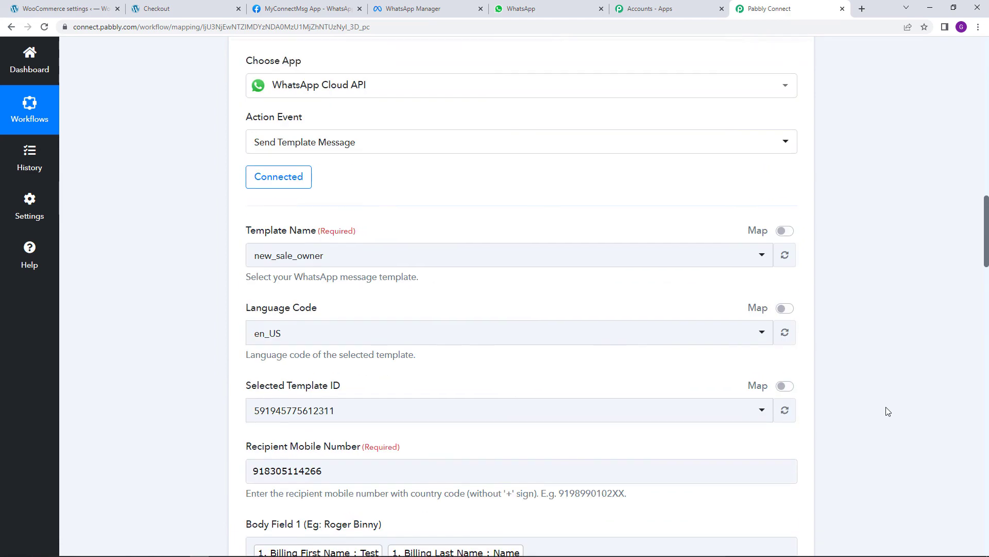
{"action": "scroll", "coordinate": [888, 411], "scroll_direction": "up", "scroll_amount": 15}
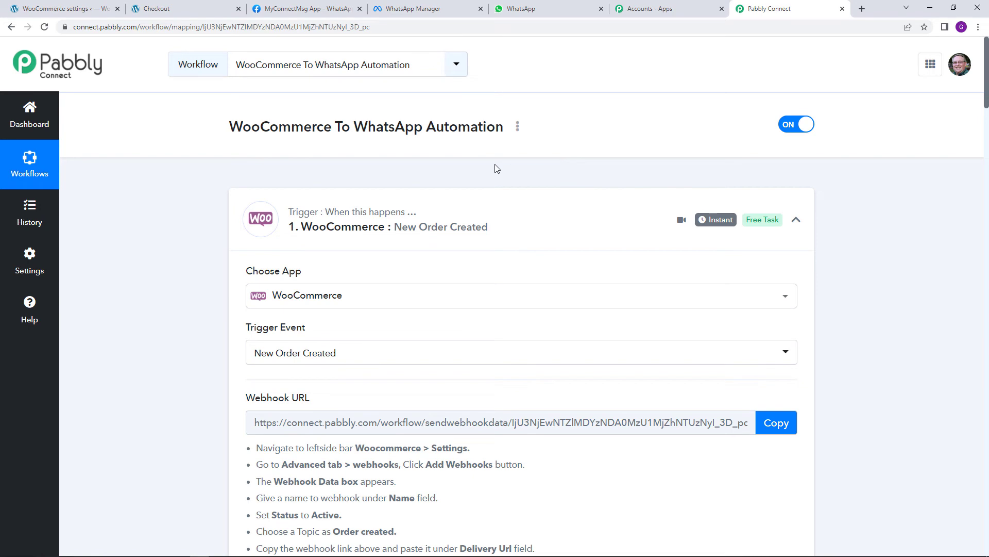
{"action": "left_click", "coordinate": [209, 6]}
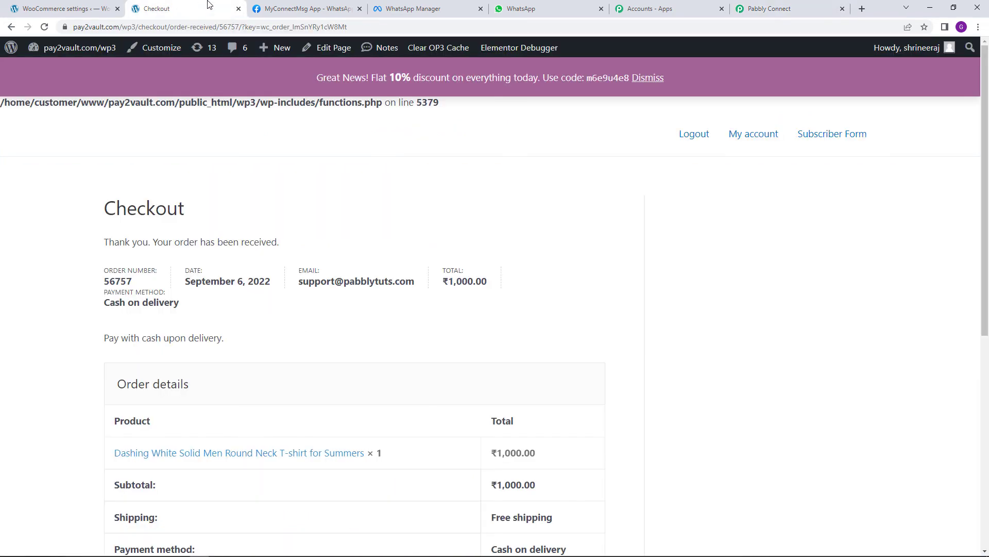
Close the old checkout tabs and open the storefront in a new tab
{"action": "left_click", "coordinate": [238, 9]}
{"action": "left_click", "coordinate": [61, 9]}
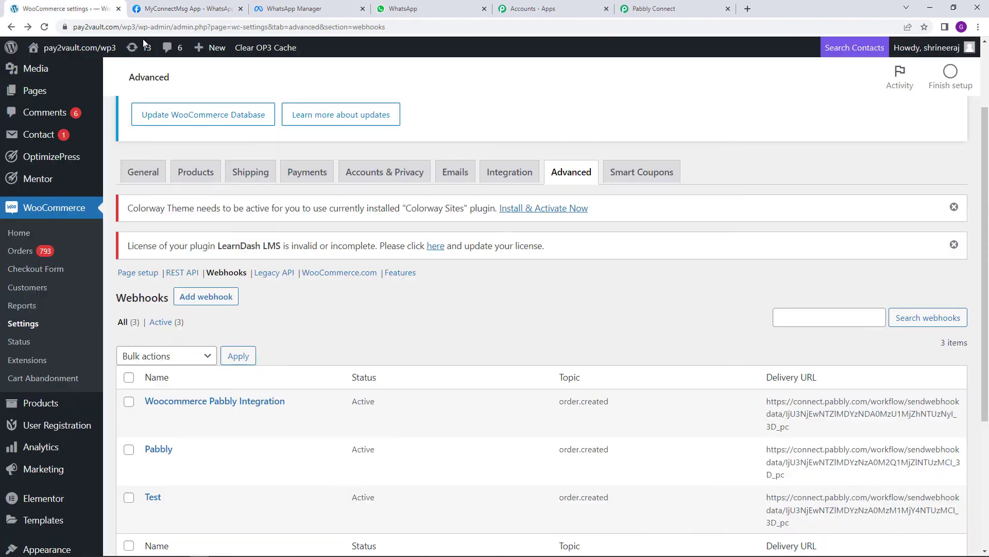
{"action": "mouse_move", "coordinate": [71, 53]}
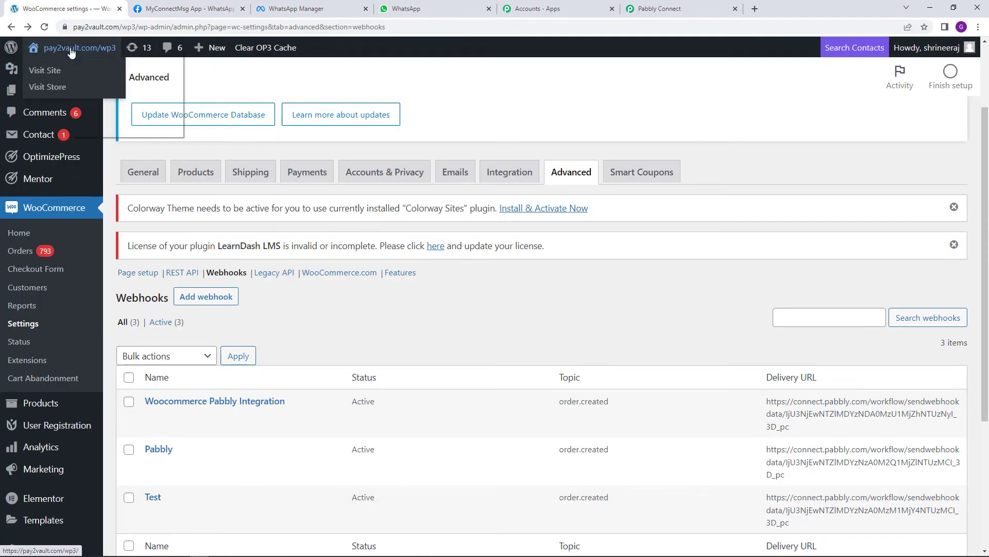
{"action": "right_click", "coordinate": [53, 85]}
{"action": "left_click", "coordinate": [82, 95]}
{"action": "left_click", "coordinate": [193, 5]}
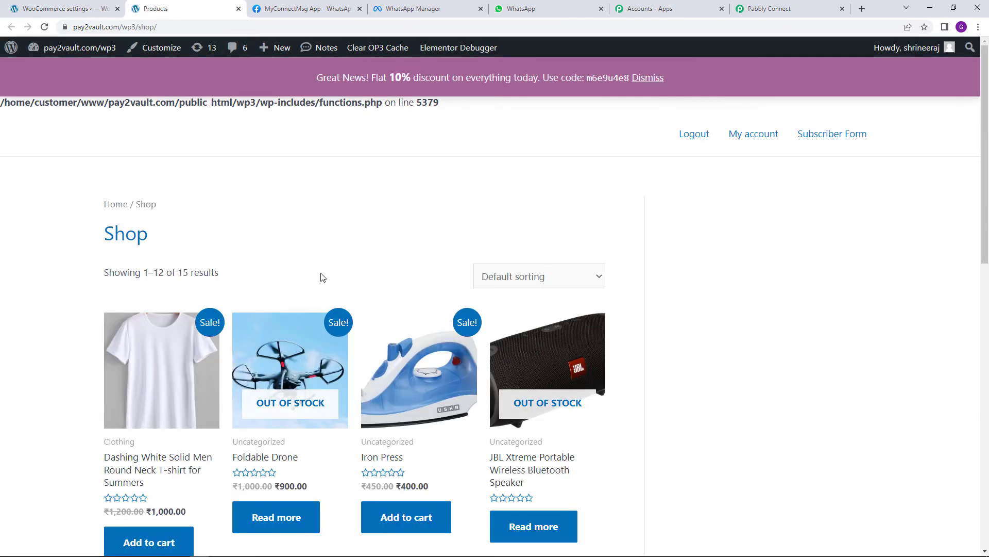
Add the Iron Press (₹400.00) to the cart and proceed to checkout
{"action": "scroll", "coordinate": [330, 278], "scroll_direction": "down", "scroll_amount": 2}
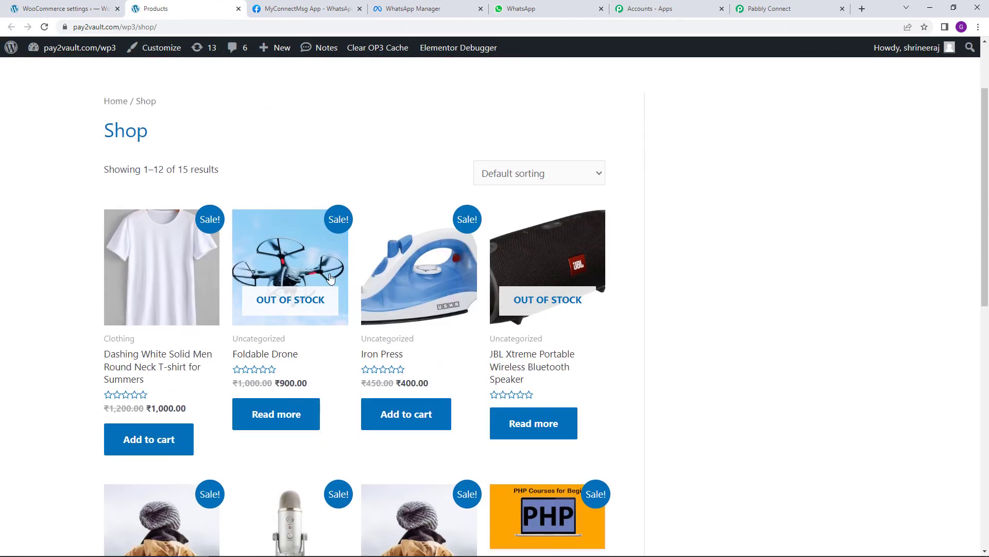
{"action": "left_click", "coordinate": [425, 421]}
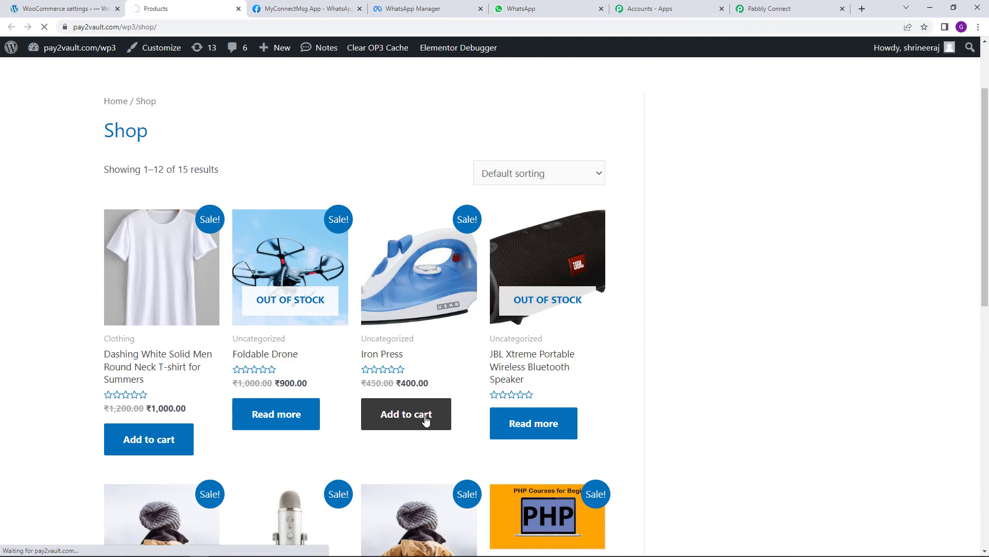
{"action": "scroll", "coordinate": [447, 429], "scroll_direction": "down", "scroll_amount": 4}
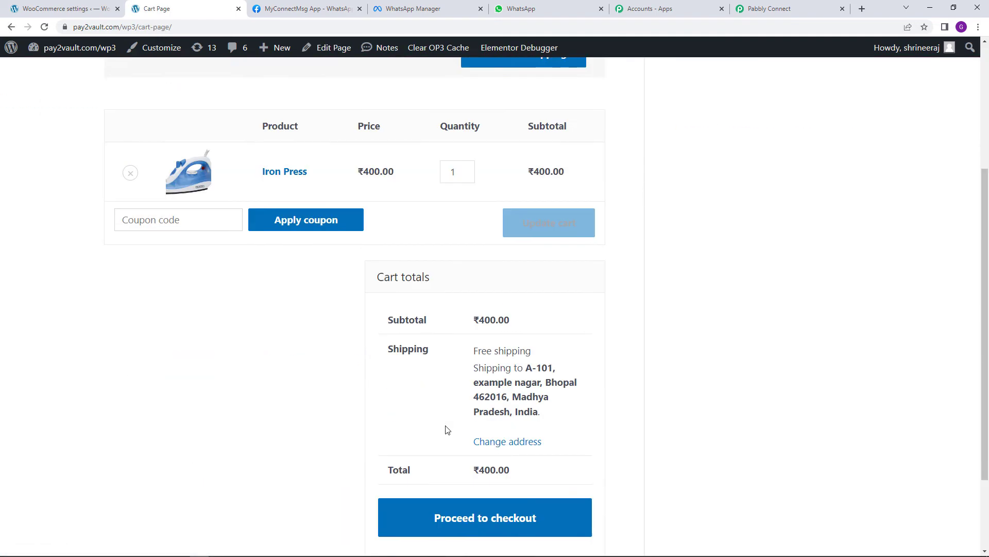
{"action": "scroll", "coordinate": [447, 430], "scroll_direction": "down", "scroll_amount": 2}
{"action": "left_click", "coordinate": [494, 407]}
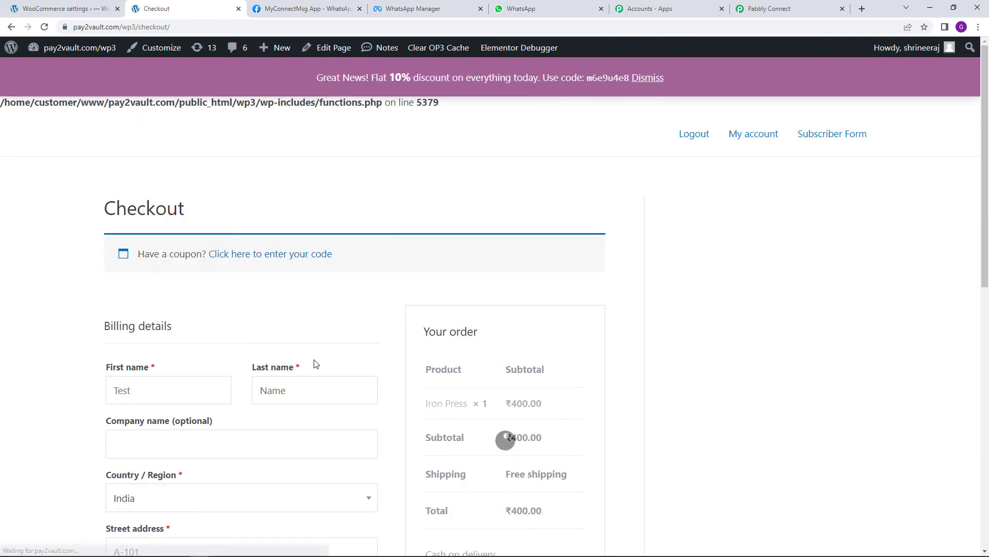
Replace the billing first and last name with a new test customer's name
{"action": "scroll", "coordinate": [323, 397], "scroll_direction": "down", "scroll_amount": 3}
{"action": "left_click", "coordinate": [175, 223]}
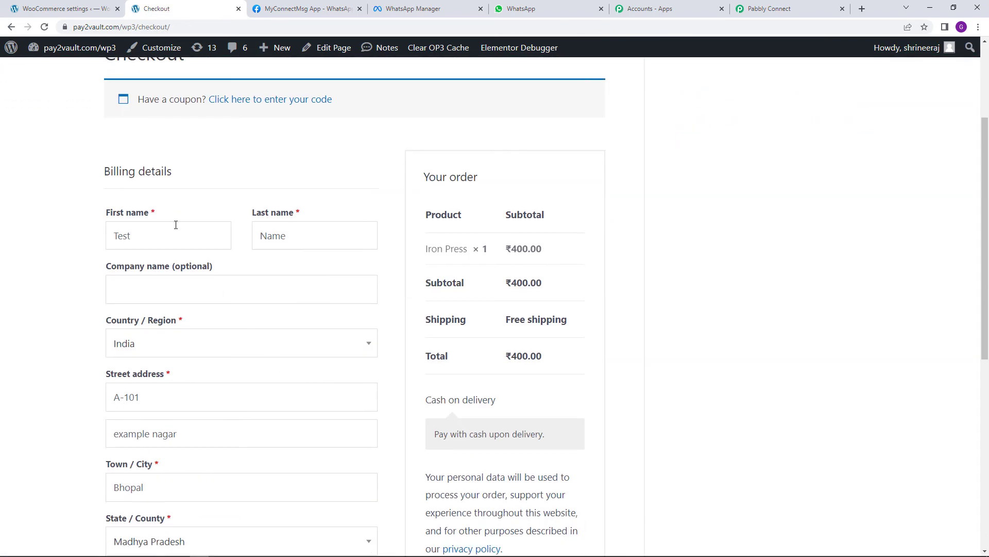
{"action": "key", "text": "ctrl+a"}
{"action": "type", "text": "Dummy"}
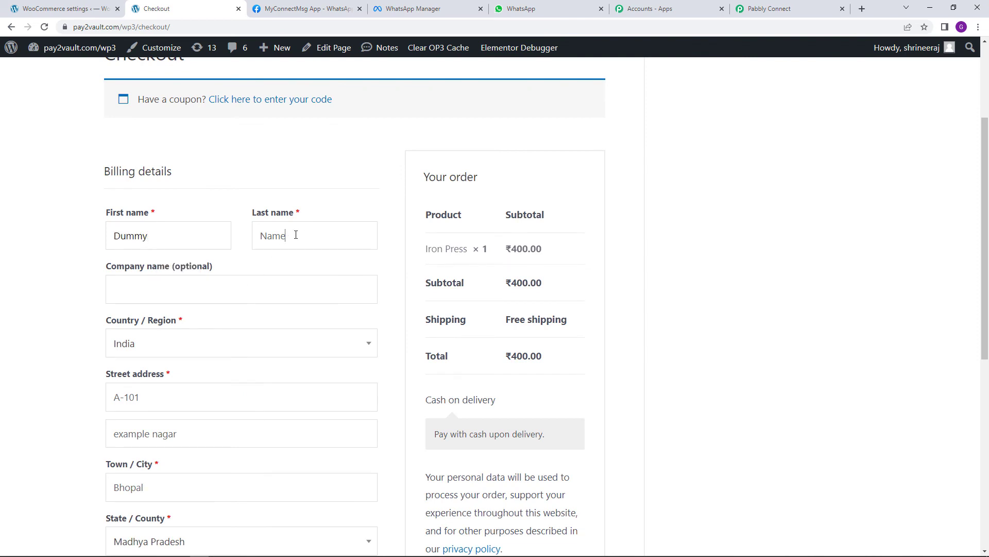
{"action": "key", "text": "ctrl+a"}
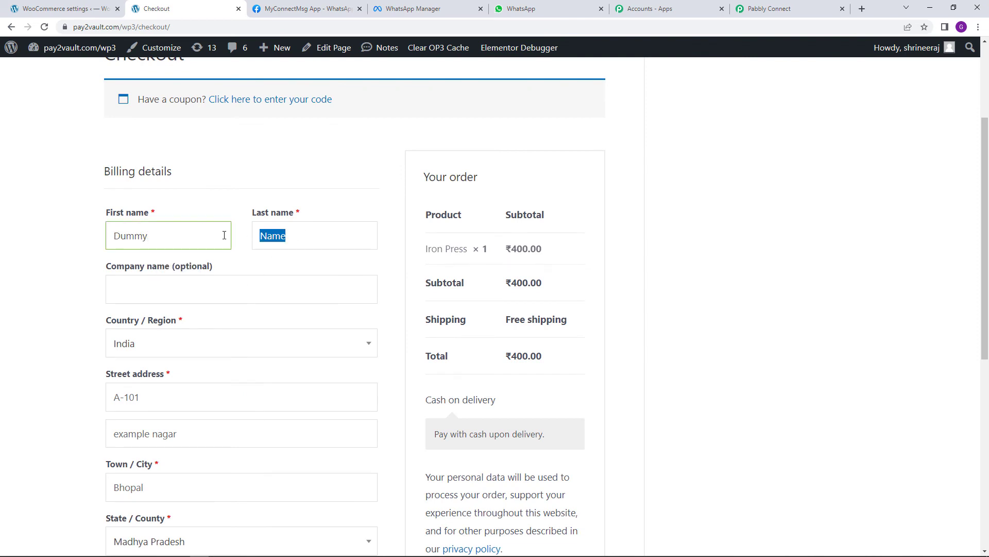
{"action": "type", "text": "Demp"}
{"action": "key", "text": "BackSpace"}
{"action": "type", "text": "o"}
Change 'support' to 'admin' in the billing e-mail, submit the order, and open WhatsApp Web
{"action": "scroll", "coordinate": [210, 338], "scroll_direction": "down", "scroll_amount": 5}
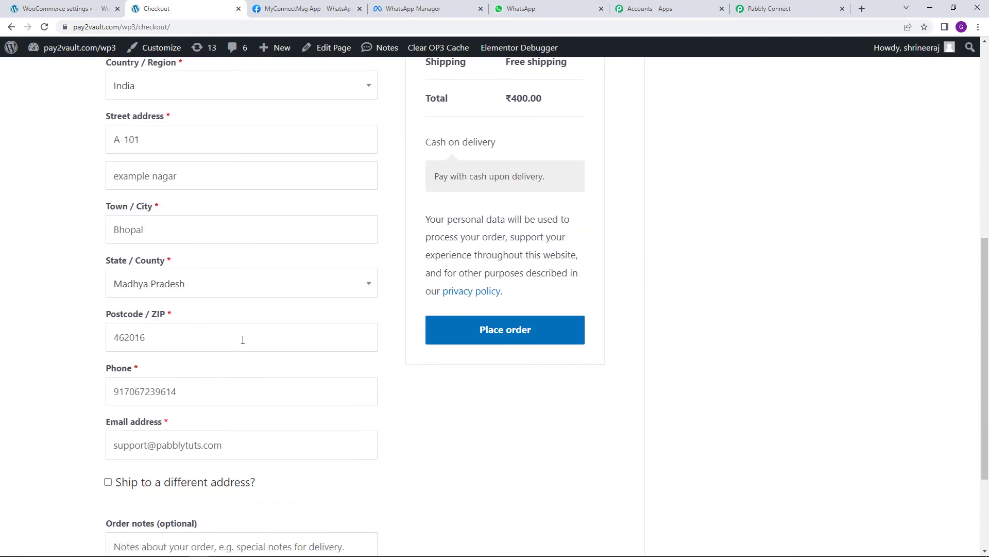
{"action": "scroll", "coordinate": [296, 364], "scroll_direction": "down", "scroll_amount": 1}
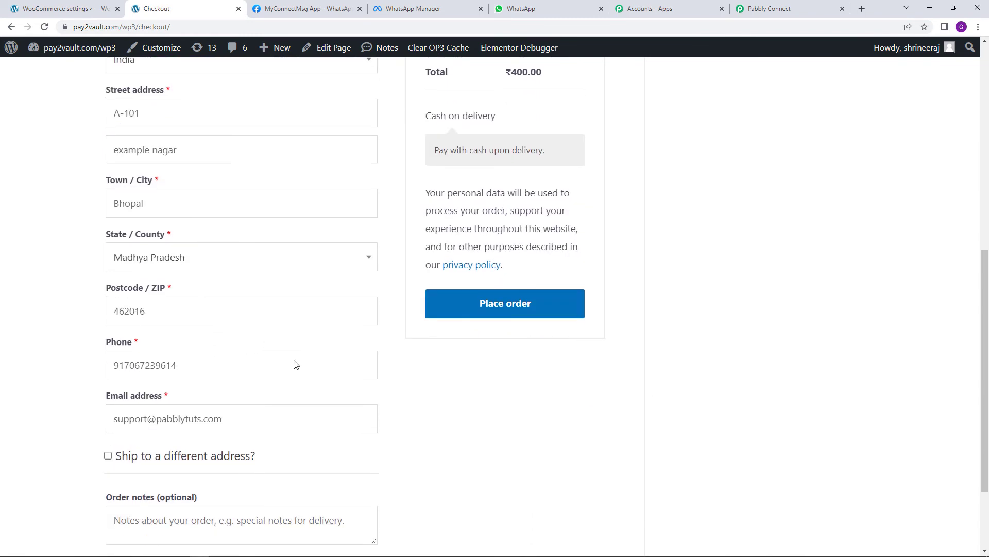
{"action": "scroll", "coordinate": [296, 364], "scroll_direction": "down", "scroll_amount": 1}
{"action": "double_click", "coordinate": [129, 394]}
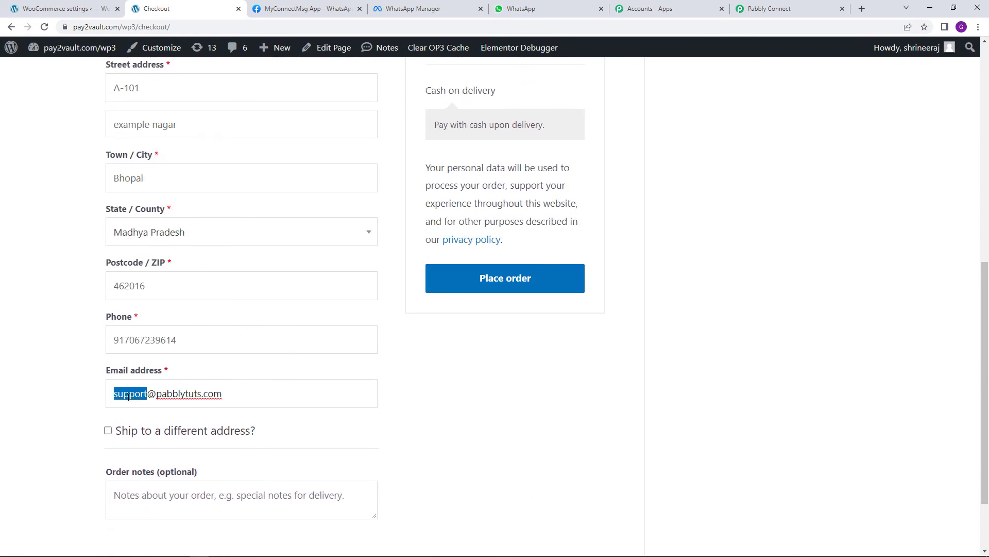
{"action": "type", "text": "admin"}
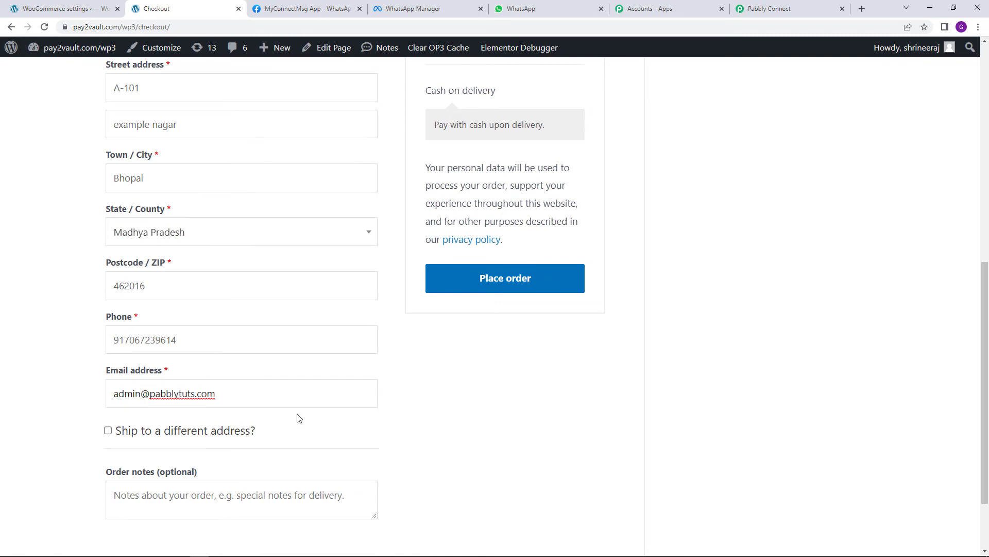
{"action": "scroll", "coordinate": [421, 464], "scroll_direction": "up", "scroll_amount": 1}
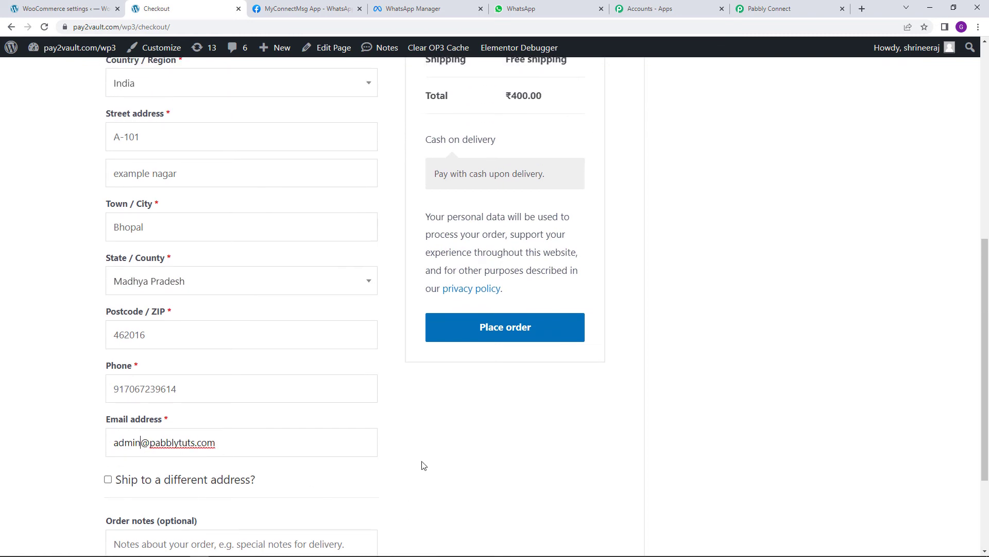
{"action": "left_click", "coordinate": [529, 342]}
{"action": "left_click", "coordinate": [546, 9]}
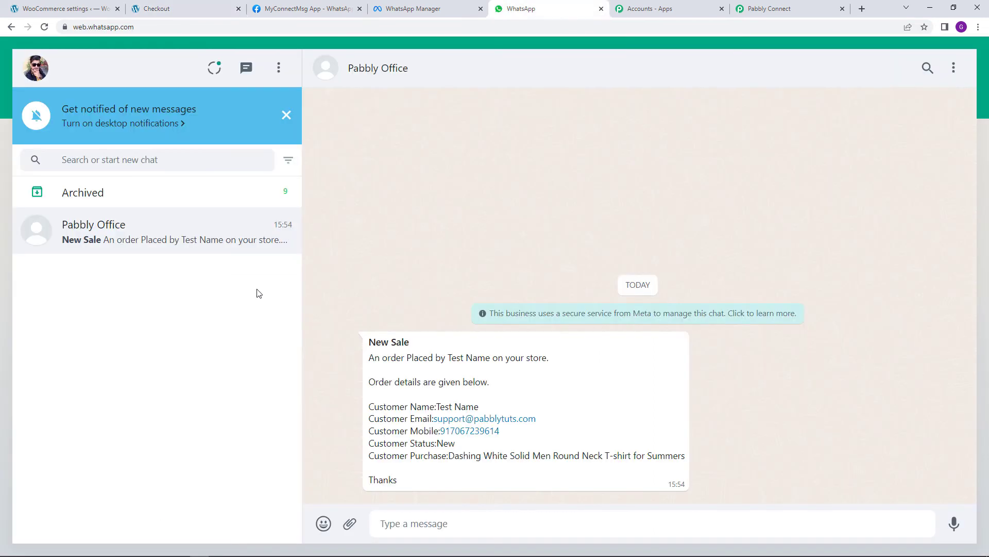
Check the earlier New Sale and Order Confirmation messages, then return to the checkout form
{"action": "mouse_move", "coordinate": [259, 552]}
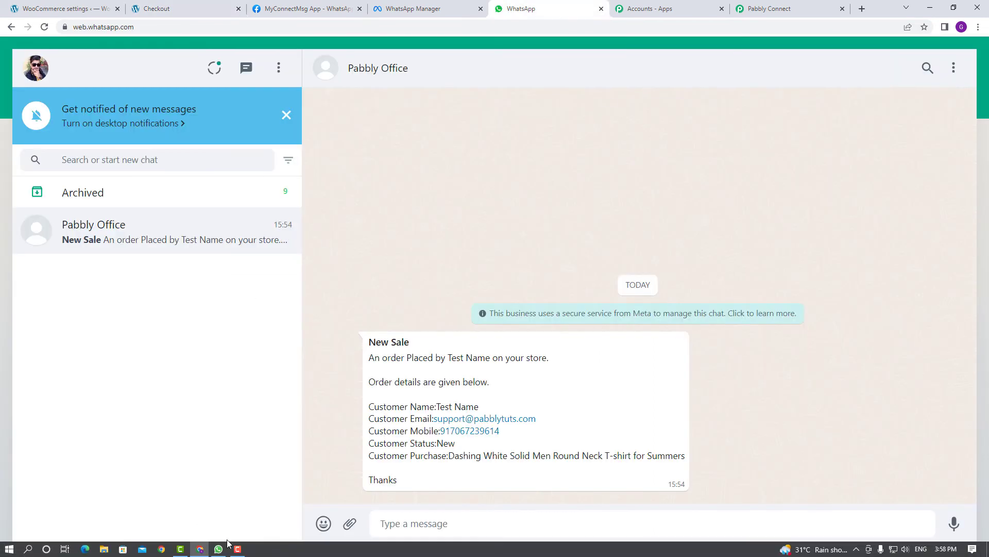
{"action": "left_click", "coordinate": [219, 549]}
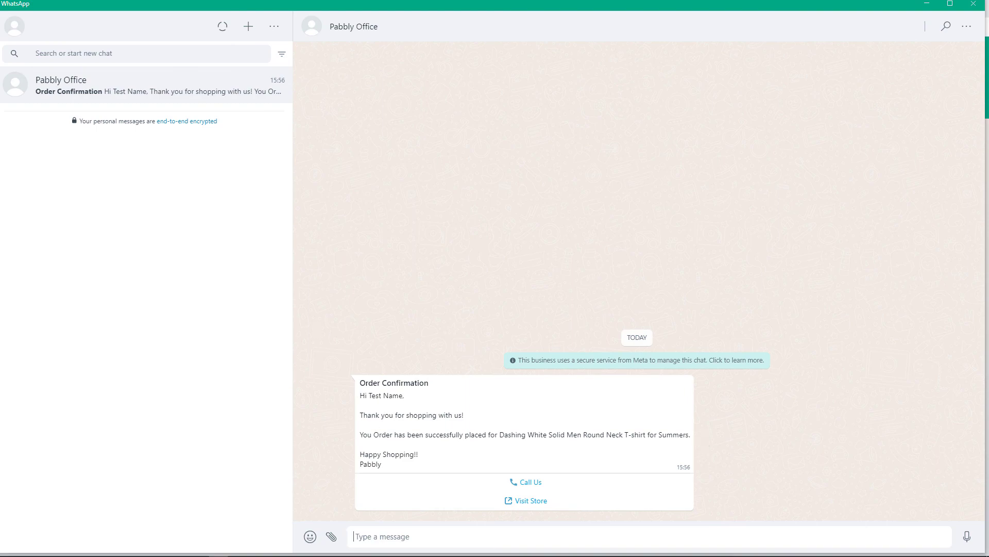
{"action": "left_click", "coordinate": [204, 551]}
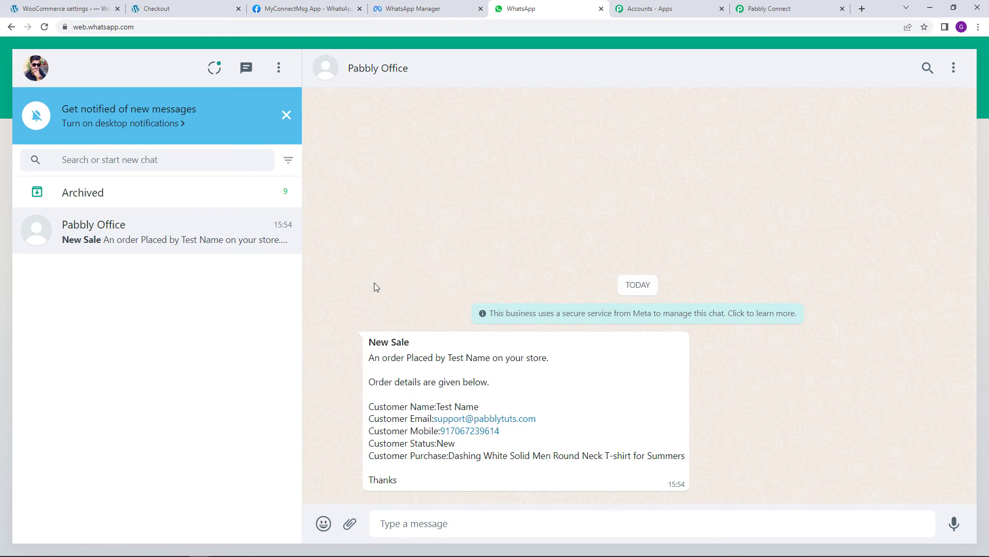
{"action": "left_click", "coordinate": [206, 8]}
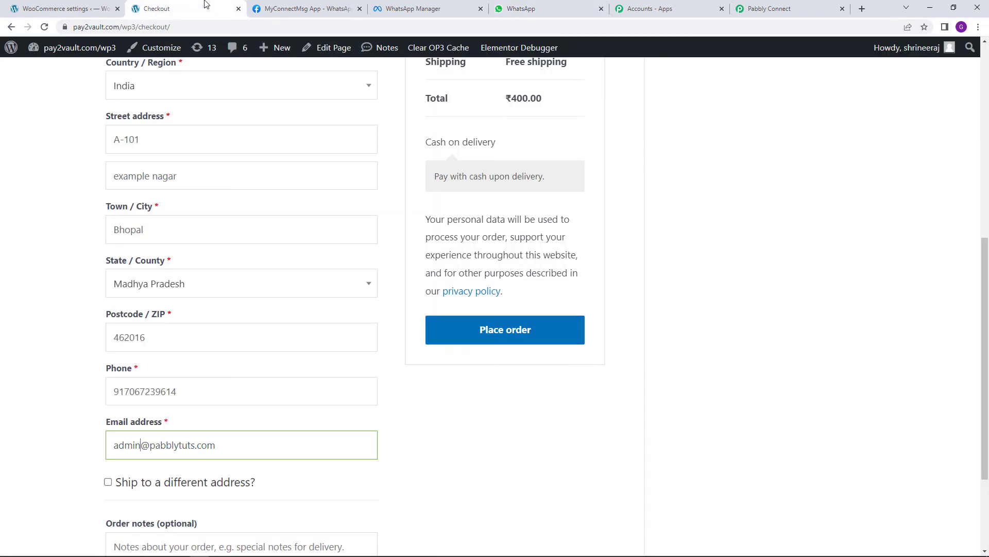
Place the Iron Press order, then open the incoming WhatsApp order confirmation notification
{"action": "left_click", "coordinate": [491, 340]}
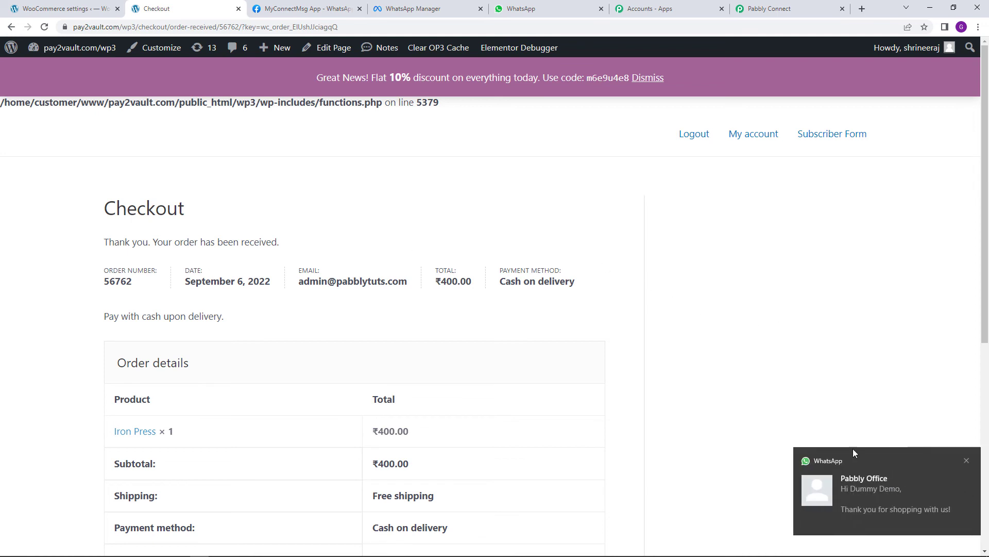
{"action": "left_click", "coordinate": [879, 509]}
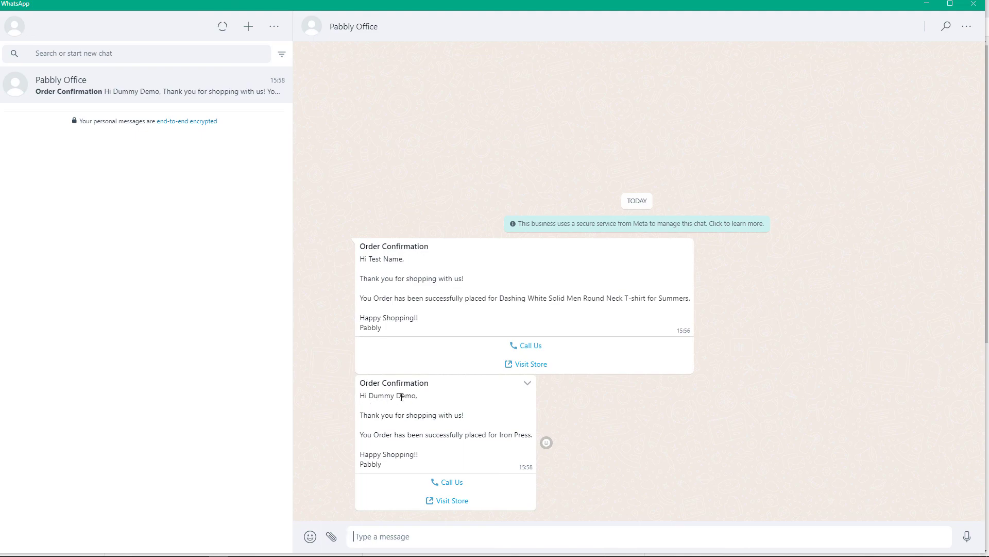
Highlight the customer name and Iron Press in the new confirmation, then return to the browser
{"action": "left_click_drag", "start_coordinate": [412, 395], "coordinate": [369, 396]}
{"action": "left_click", "coordinate": [356, 422]}
{"action": "left_click_drag", "start_coordinate": [500, 436], "coordinate": [534, 435]}
{"action": "left_click", "coordinate": [481, 455]}
{"action": "left_click", "coordinate": [200, 553]}
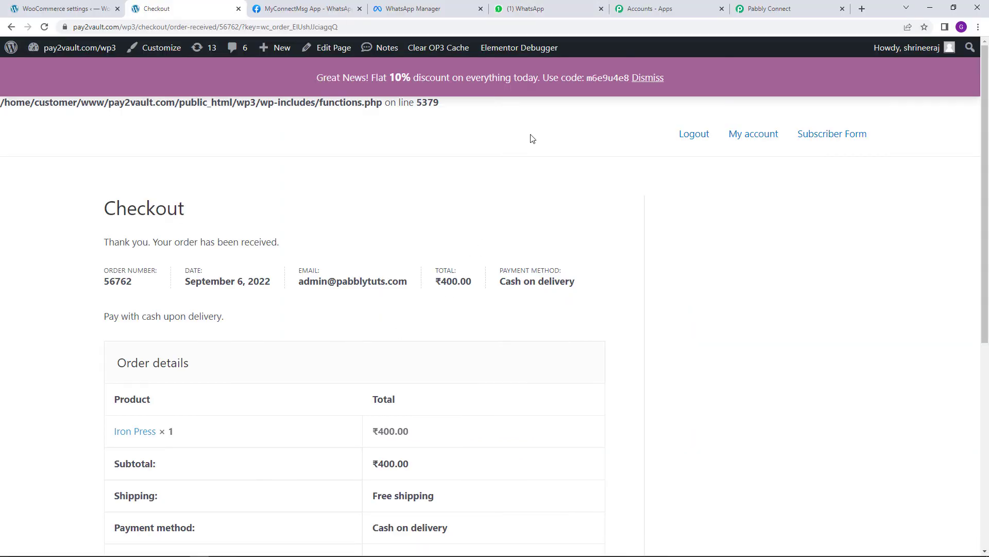
Highlight the new customer's name and Iron Press in the second New Sale message, then open Pabbly Connect
{"action": "left_click", "coordinate": [536, 9]}
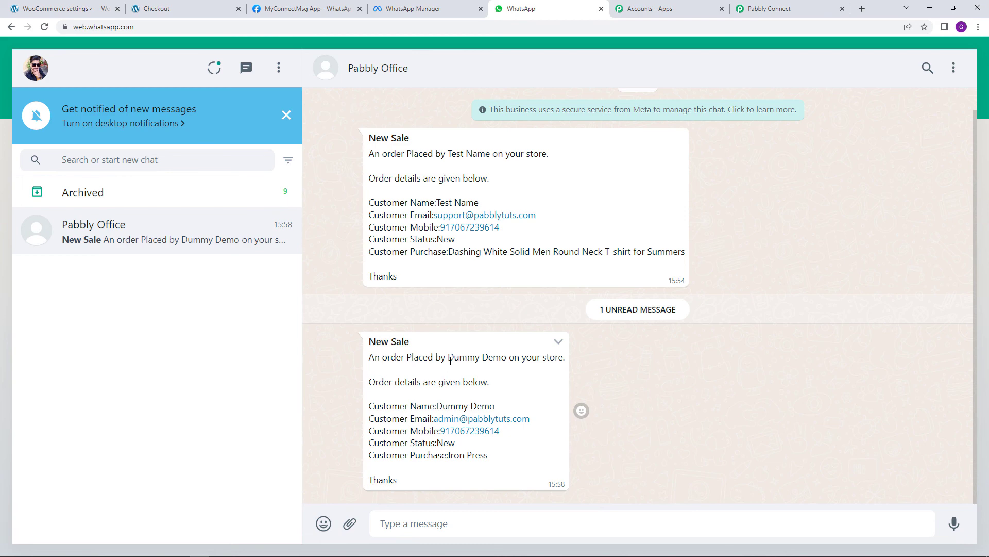
{"action": "left_click_drag", "start_coordinate": [448, 357], "coordinate": [507, 359]}
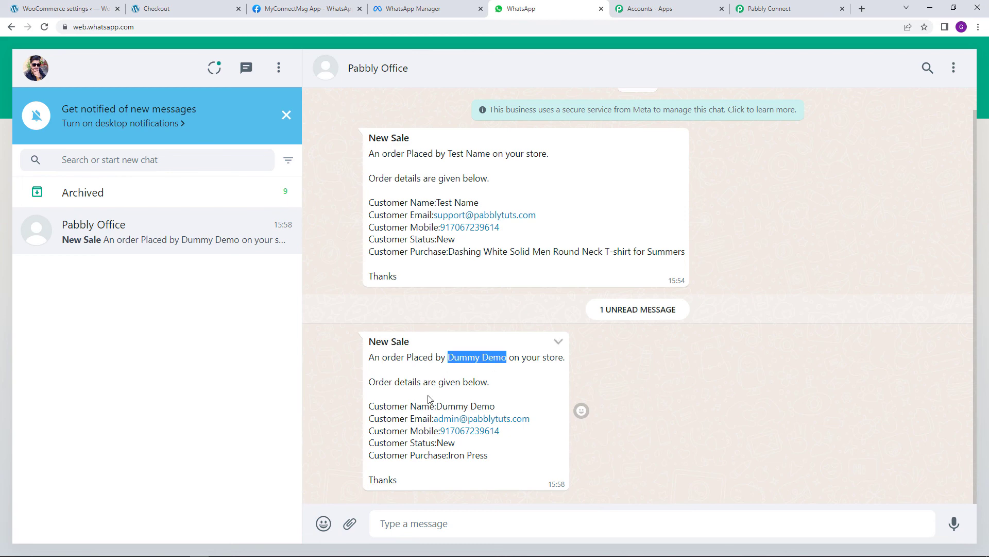
{"action": "left_click_drag", "start_coordinate": [442, 405], "coordinate": [495, 406]}
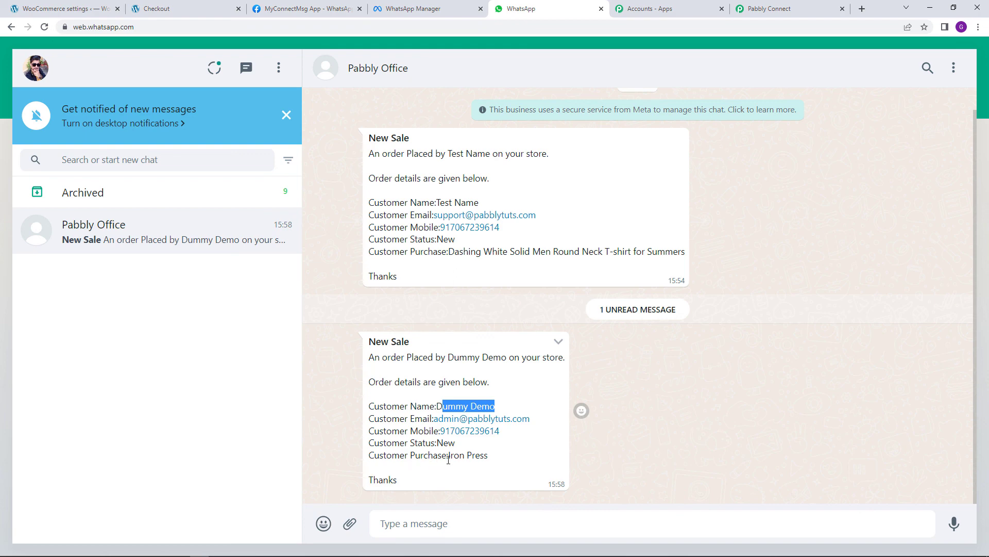
{"action": "left_click_drag", "start_coordinate": [448, 459], "coordinate": [494, 459]}
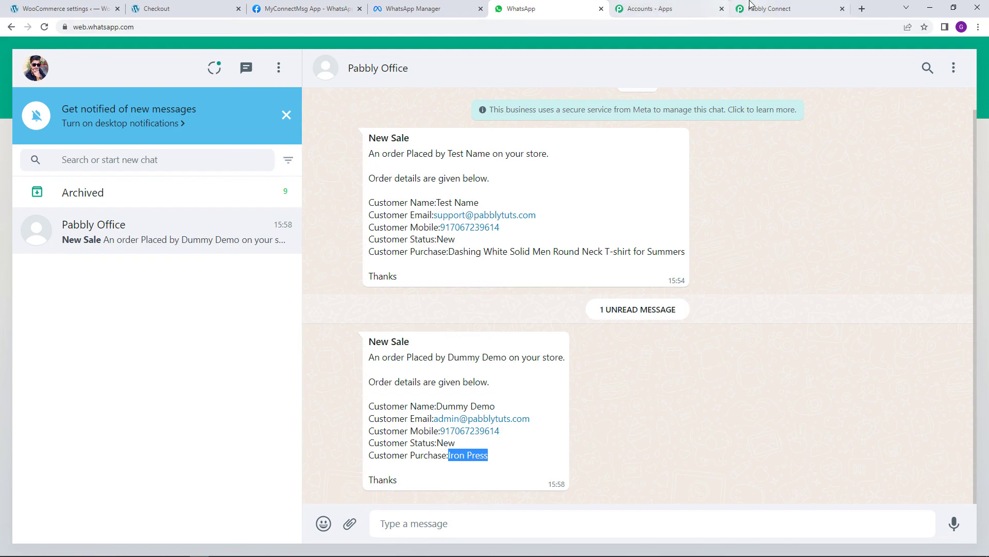
{"action": "left_click", "coordinate": [768, 9]}
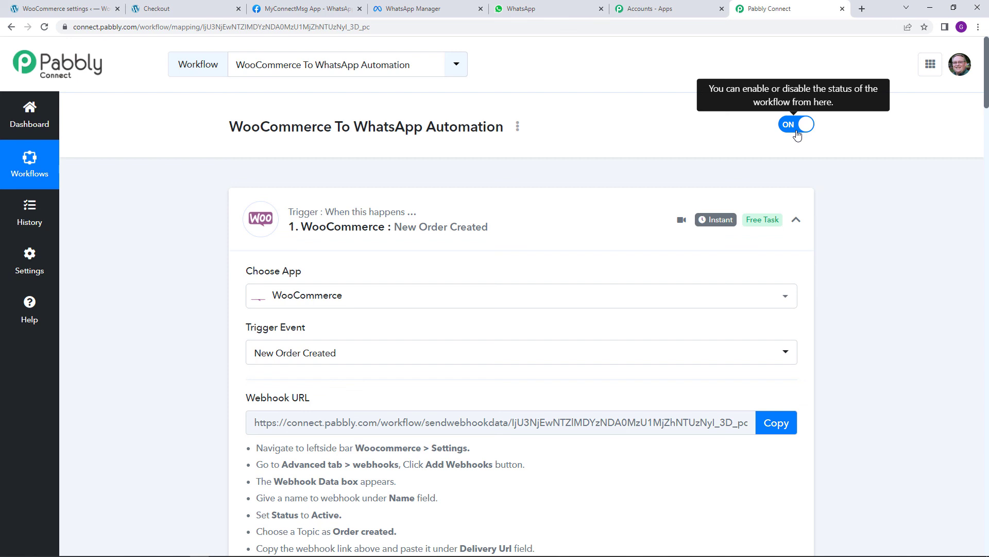
Choose Share from the workflow's options menu to create a shareable link
{"action": "left_click", "coordinate": [517, 130]}
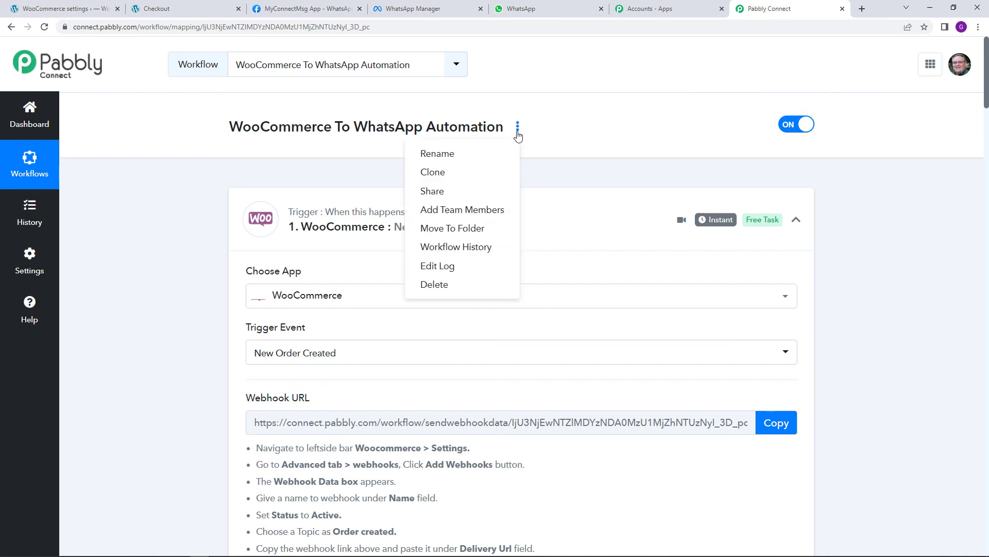
{"action": "left_click", "coordinate": [488, 190]}
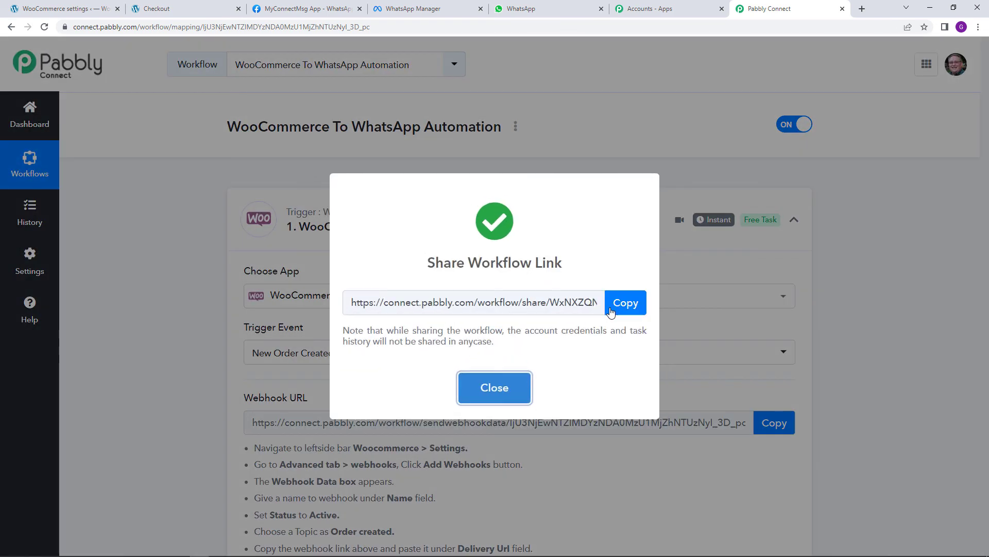